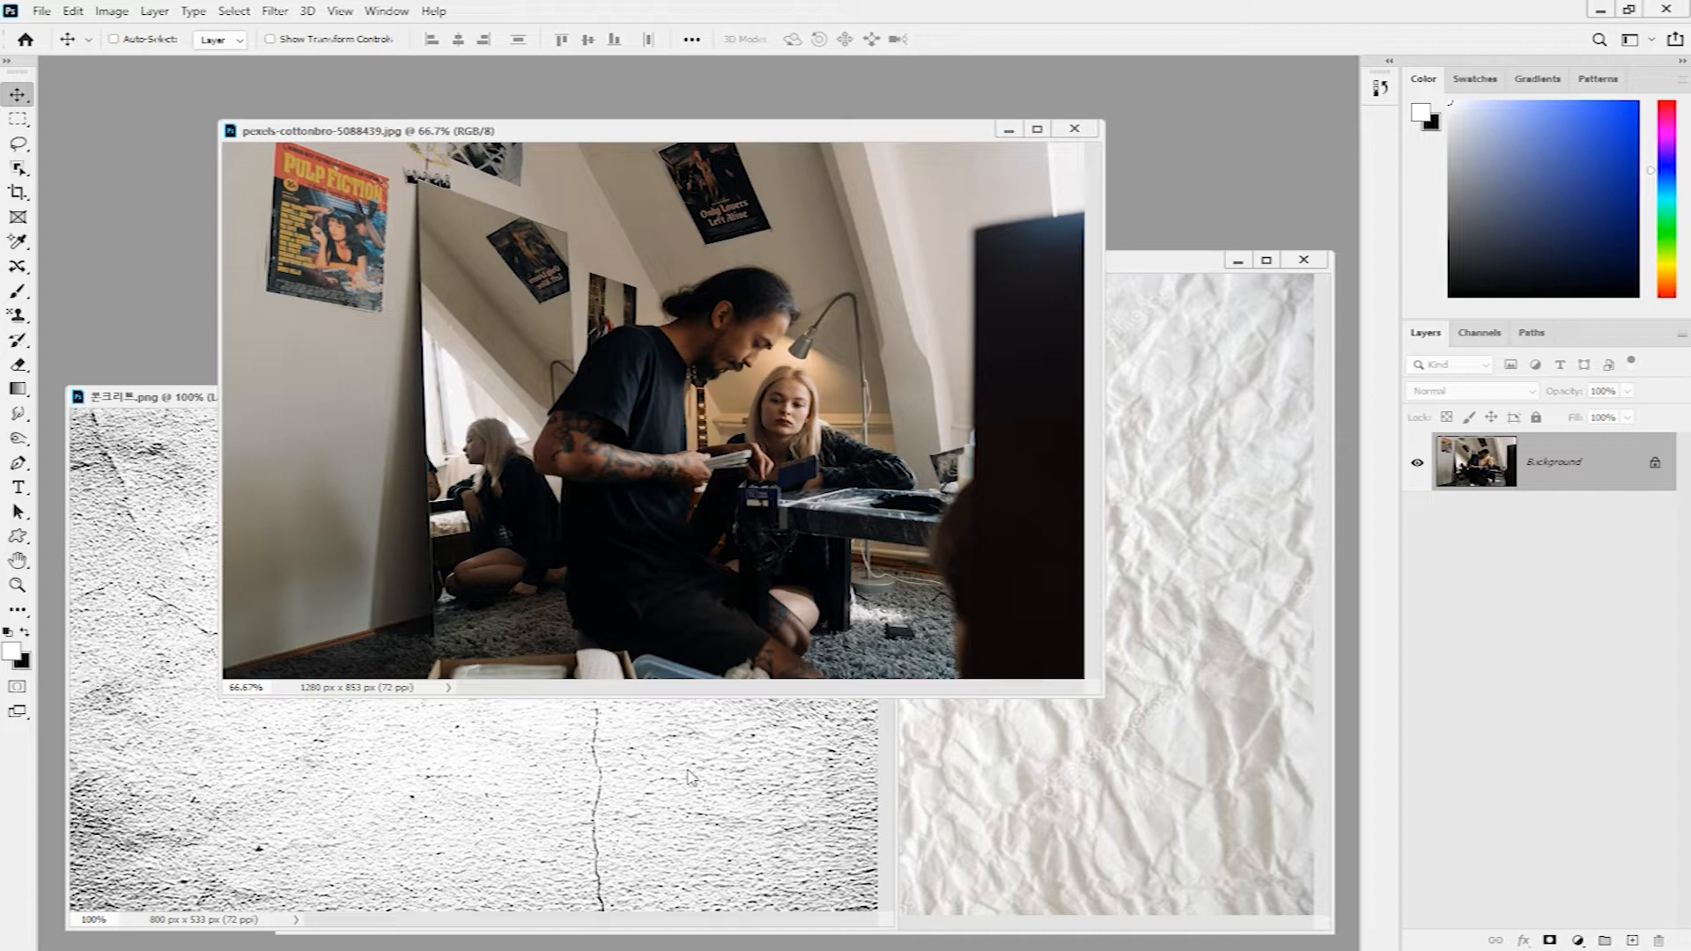
- Convert the room photo's locked background into a regular layer named Layer 0 in Normal mode at 100% opacity
{"action": "left_click_drag", "start_coordinate": [759, 130], "coordinate": [761, 139]}
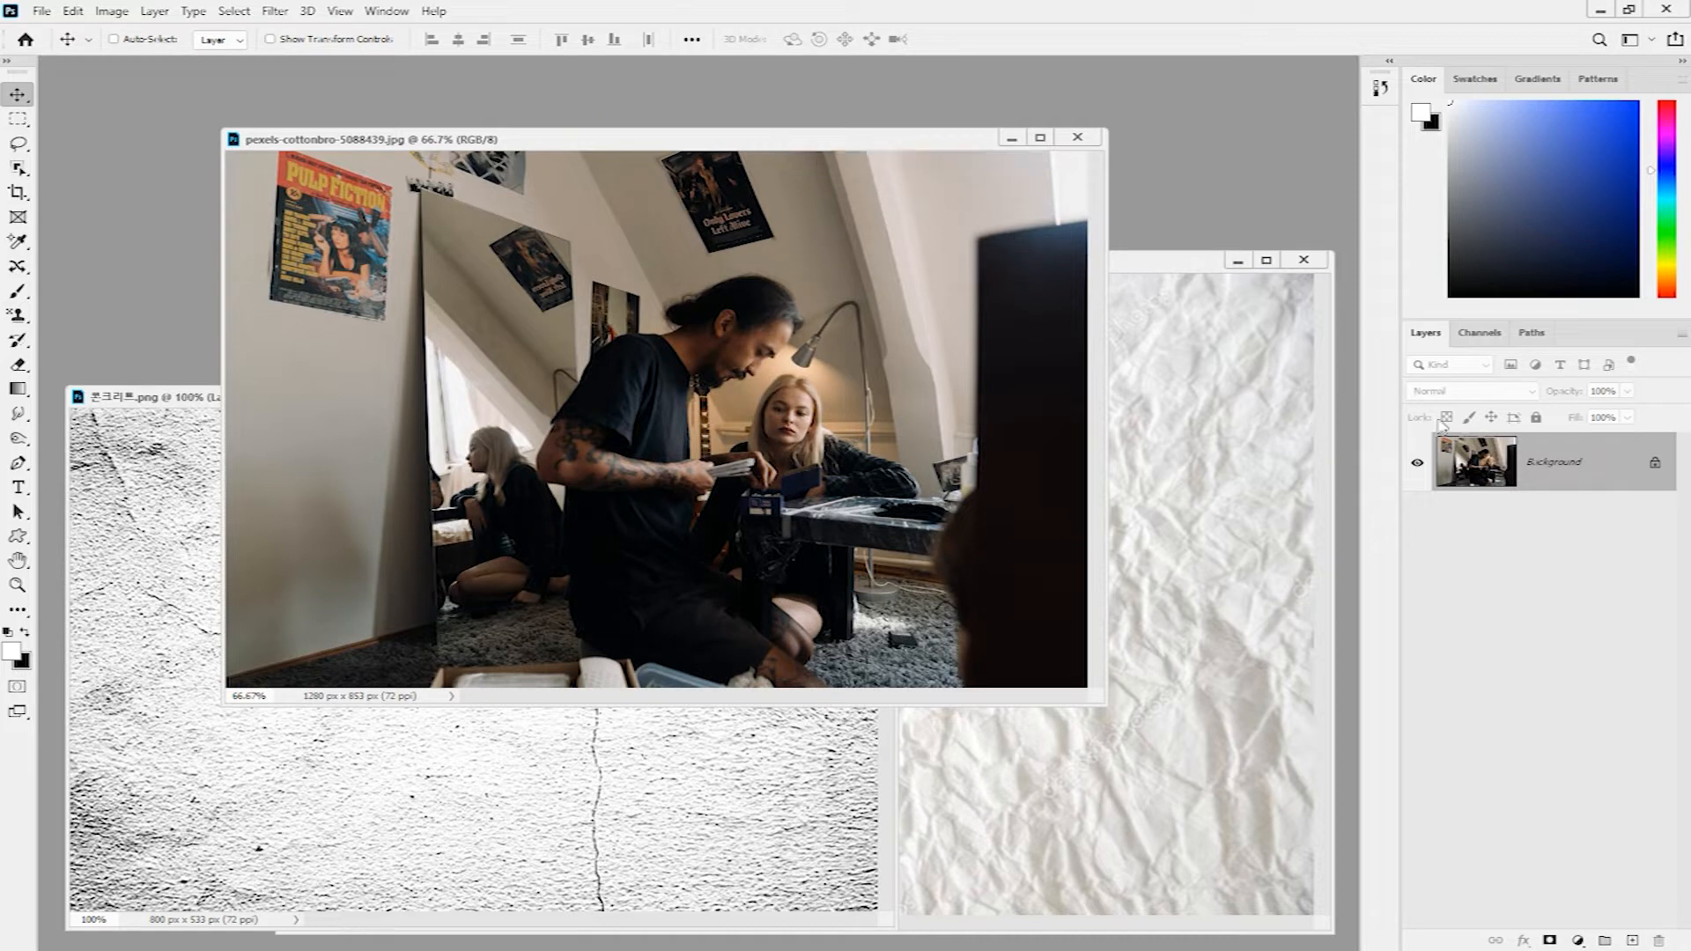
{"action": "double_click", "coordinate": [1569, 467]}
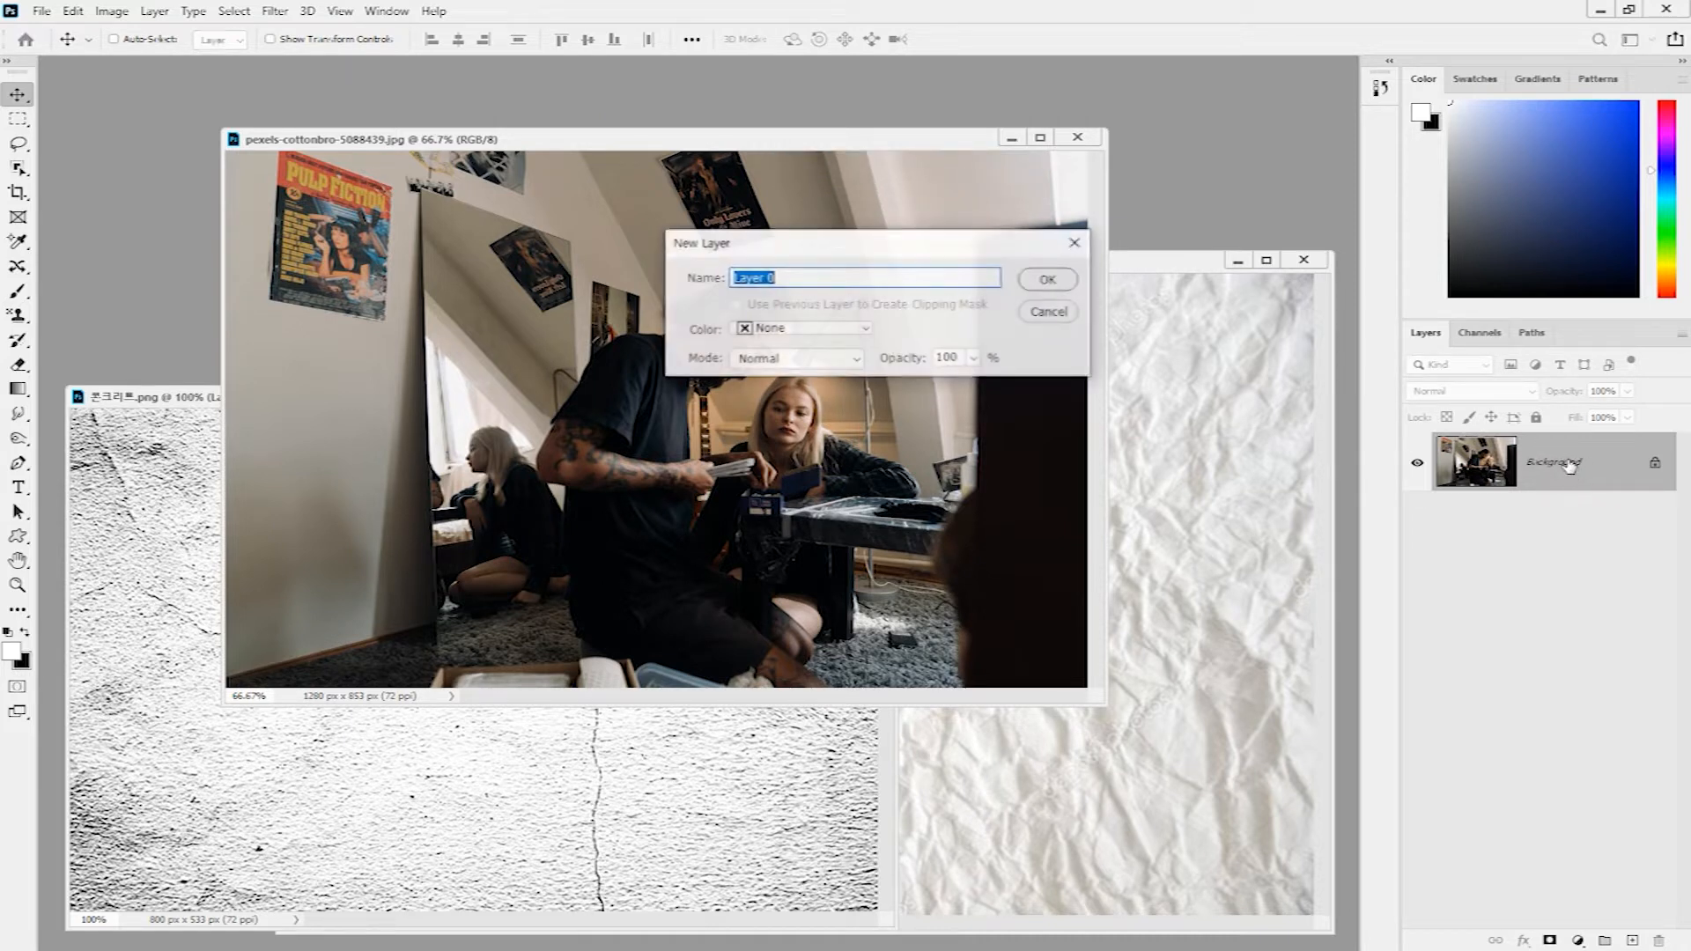
{"action": "left_click", "coordinate": [1053, 283]}
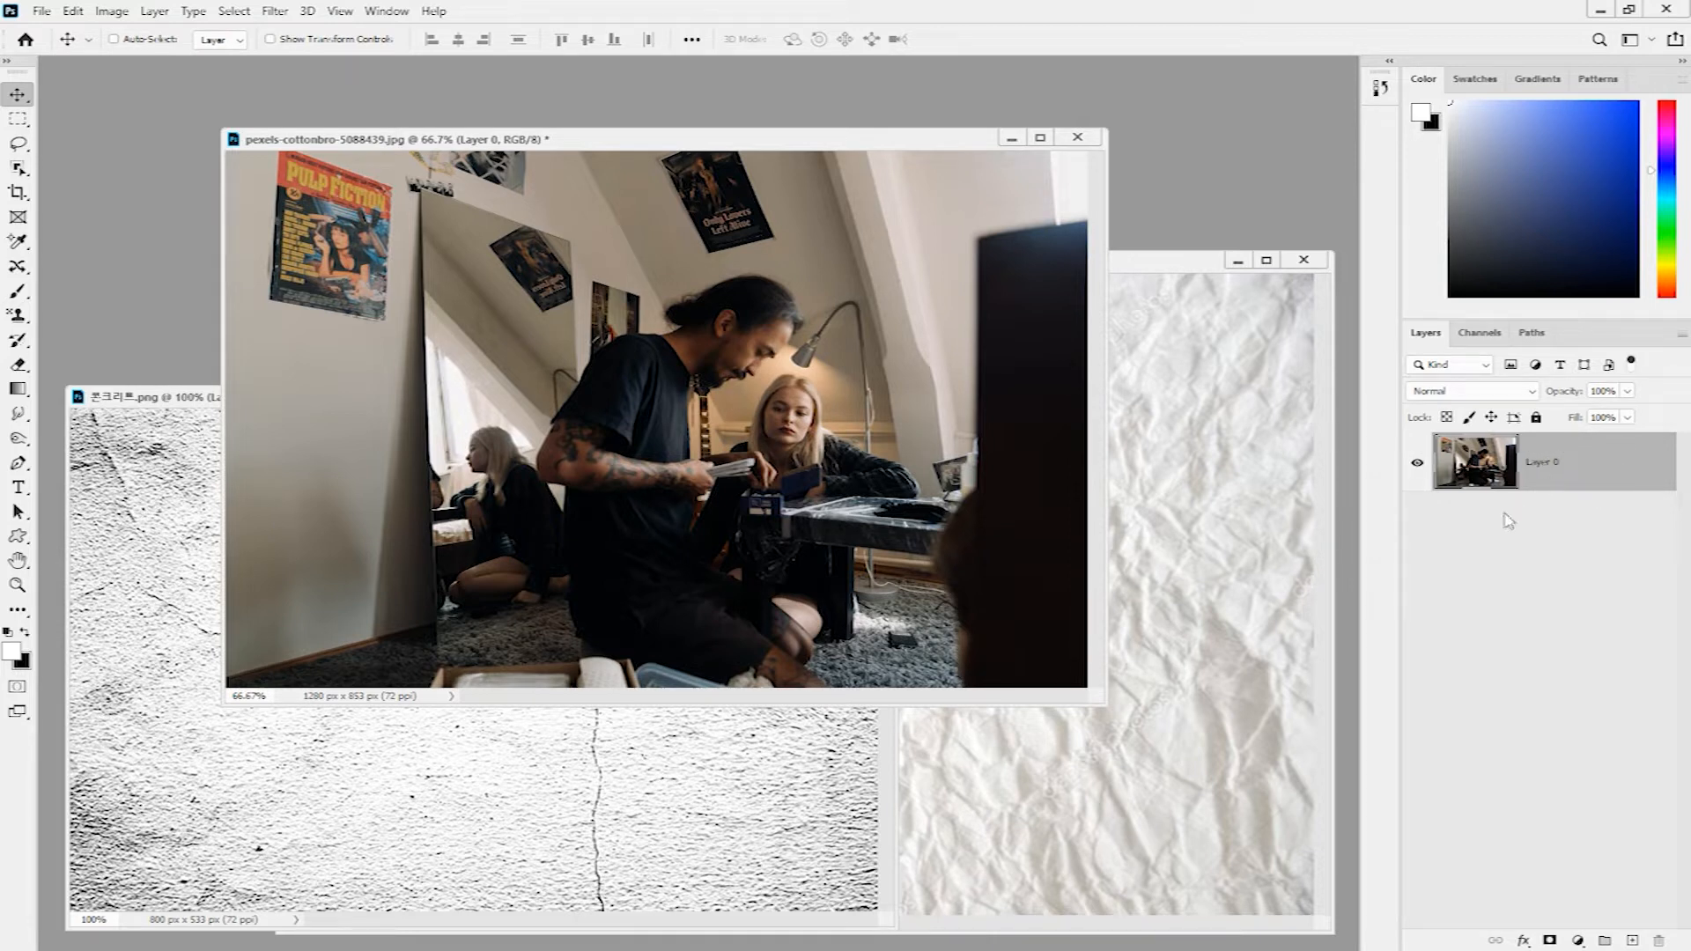
- Extend the photo's canvas with the Crop tool to about 1613 x 1175 px, leaving transparent margins on all four sides
{"action": "left_click_drag", "start_coordinate": [1099, 705], "coordinate": [1313, 865]}
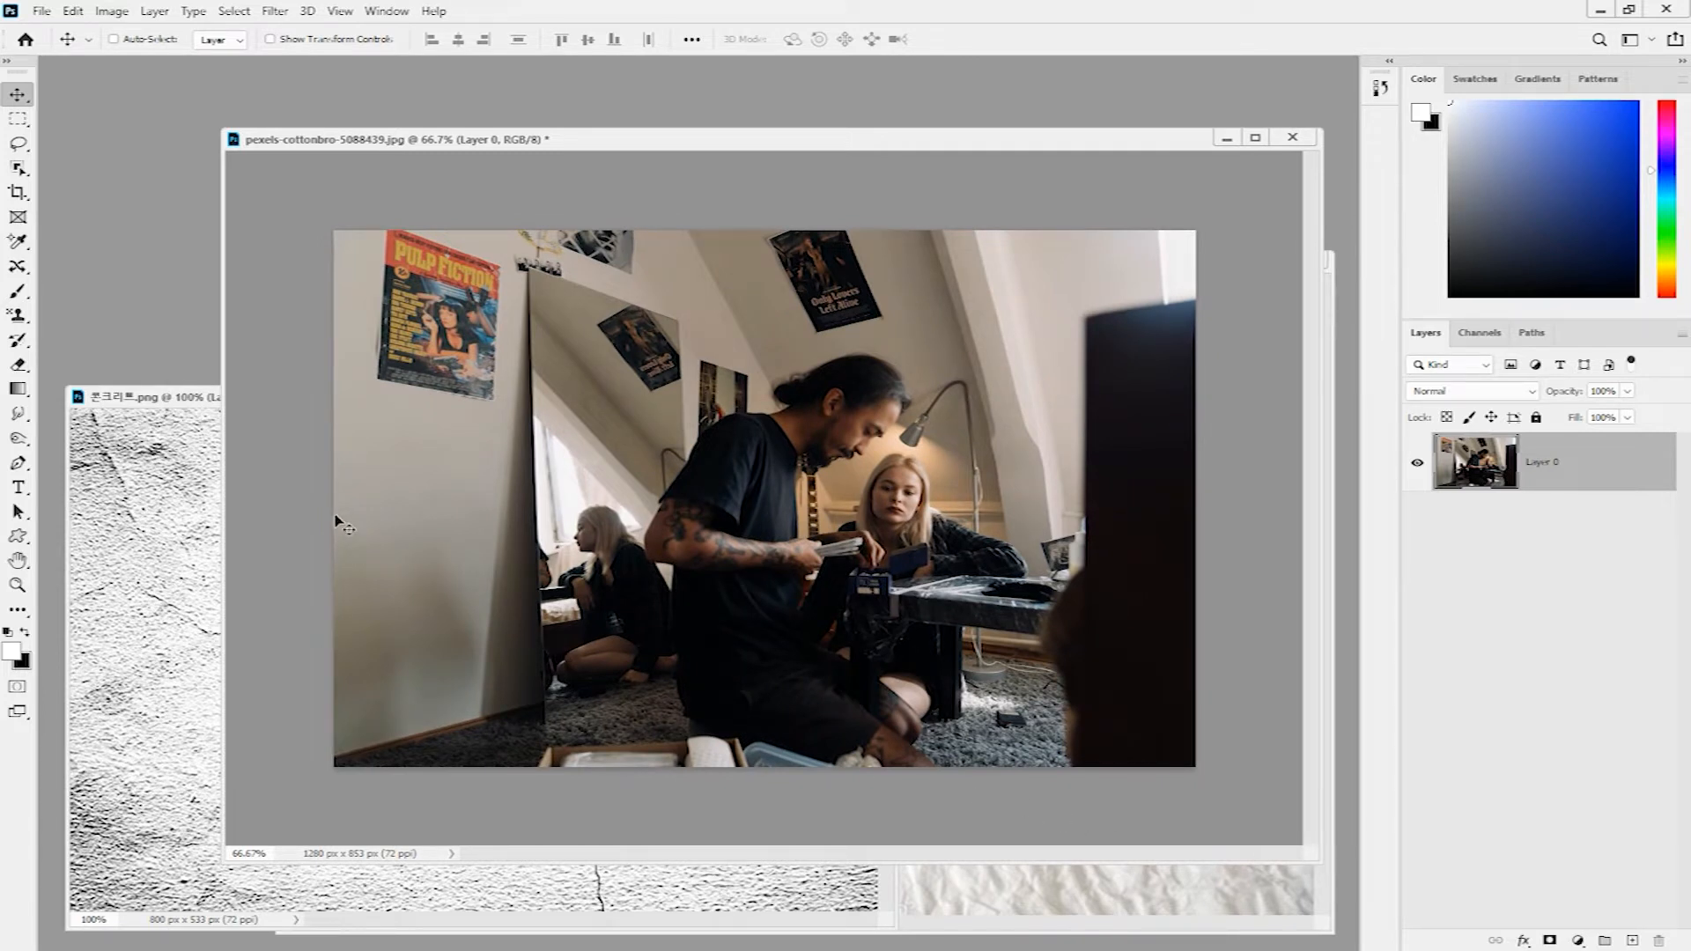
{"action": "left_click", "coordinate": [18, 193]}
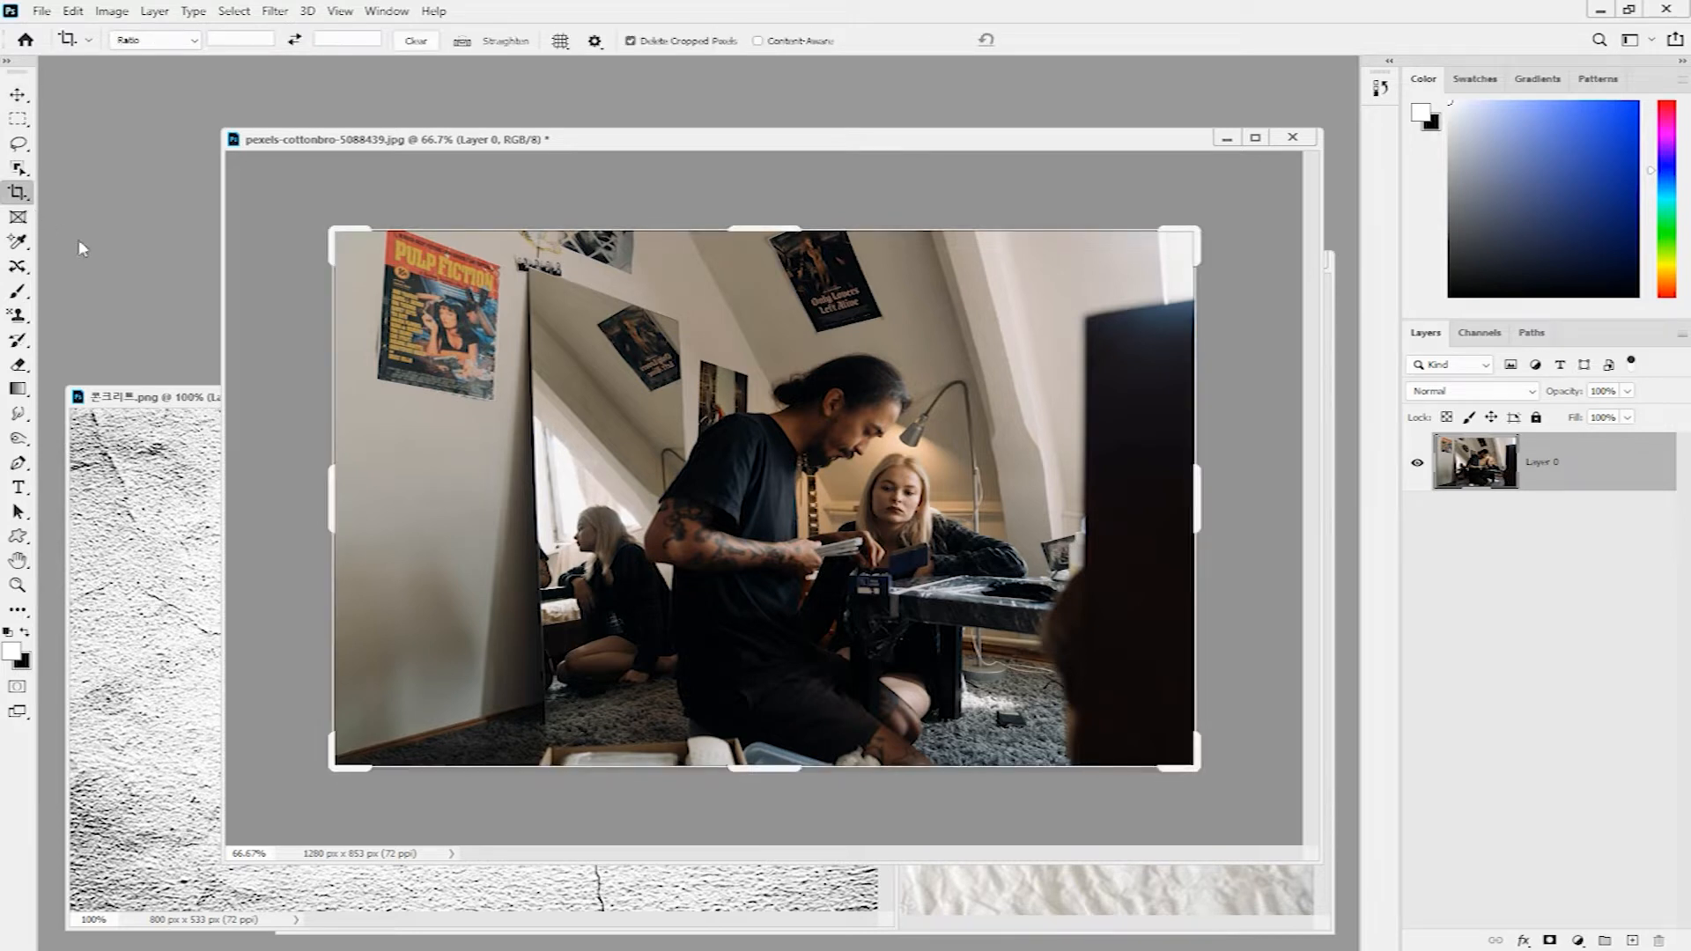
{"action": "left_click_drag", "start_coordinate": [328, 496], "coordinate": [268, 500]}
{"action": "left_click_drag", "start_coordinate": [1264, 506], "coordinate": [1307, 501]}
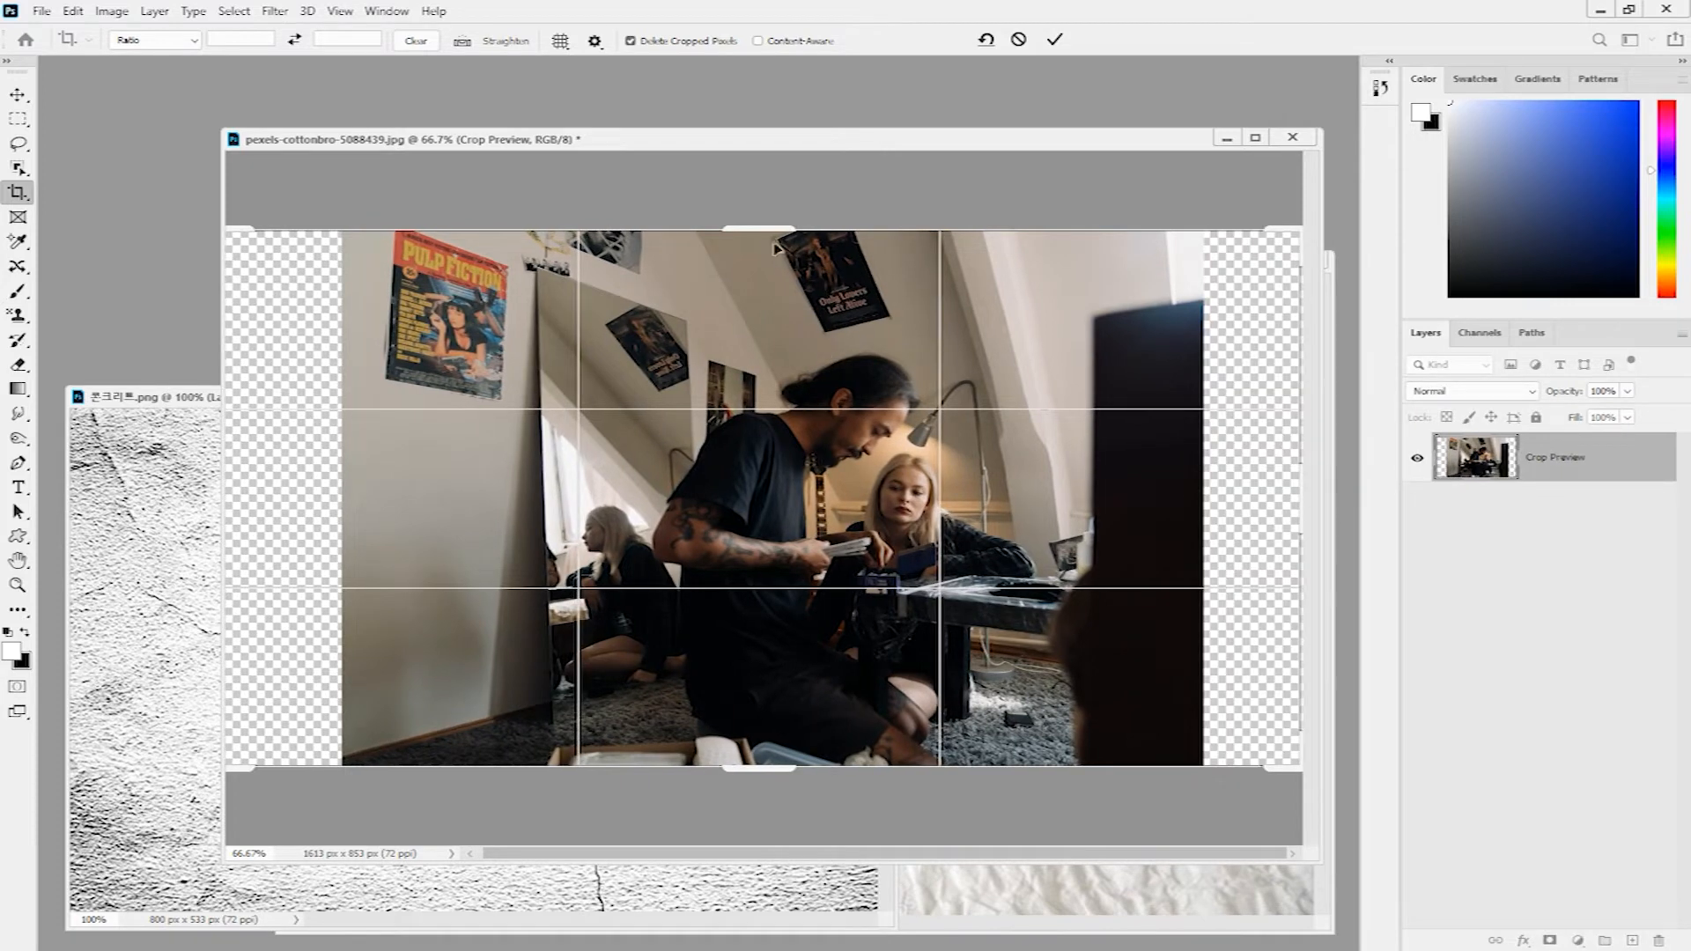
{"action": "left_click_drag", "start_coordinate": [775, 228], "coordinate": [775, 180]}
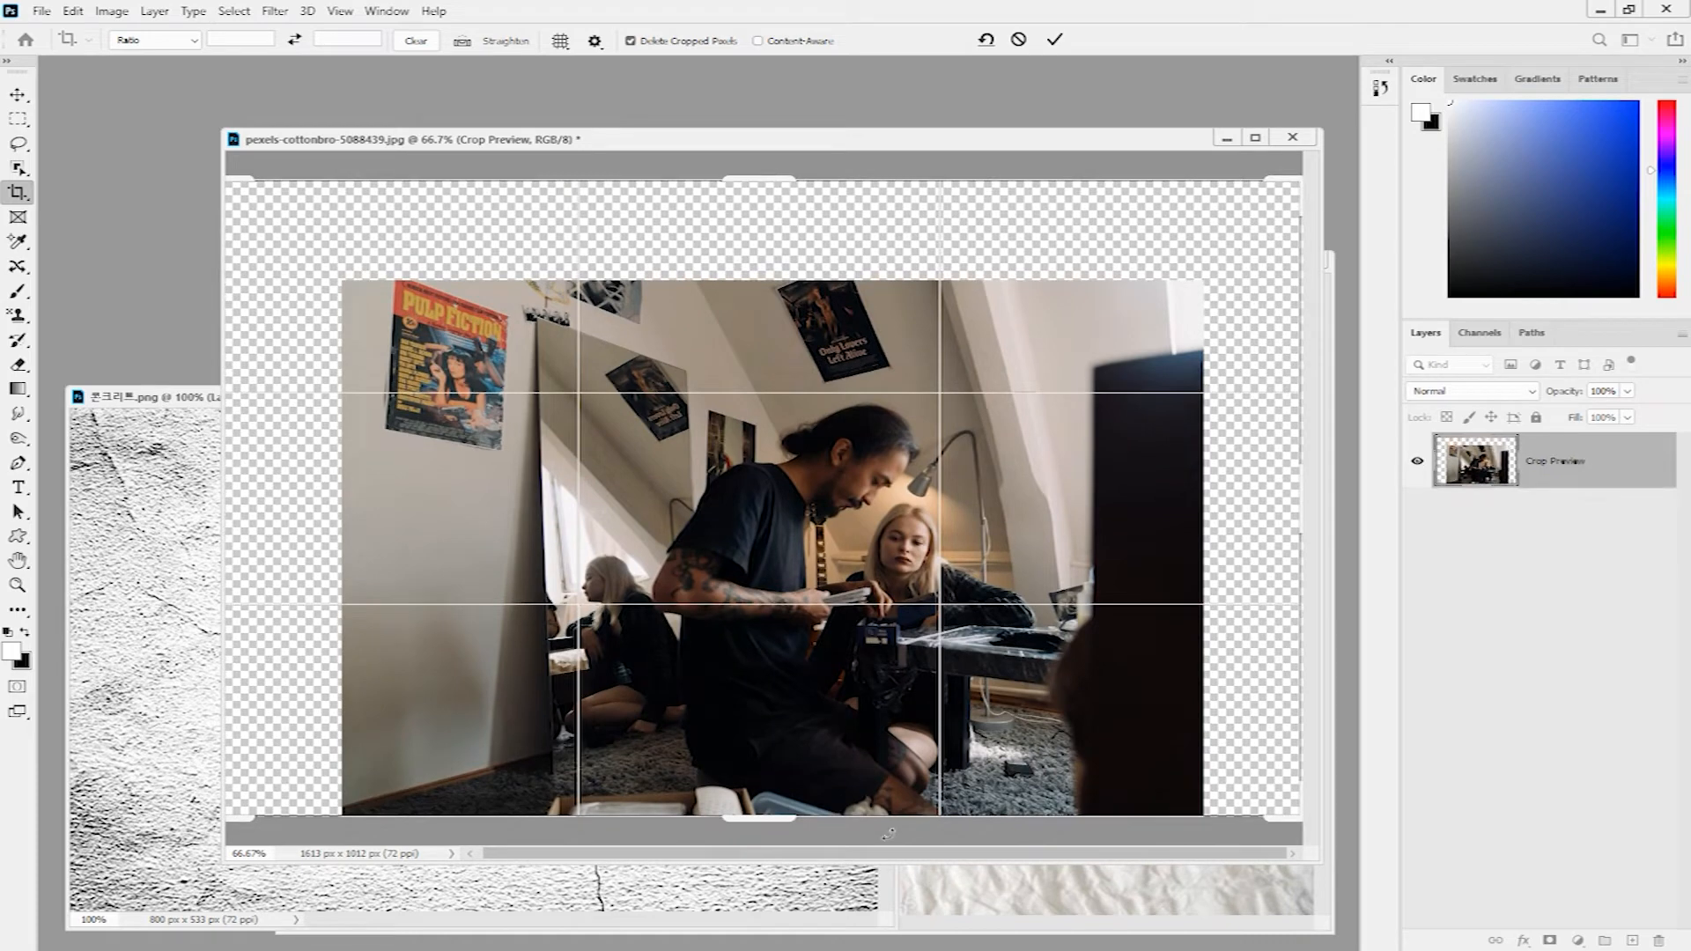
{"action": "left_click_drag", "start_coordinate": [778, 824], "coordinate": [811, 783]}
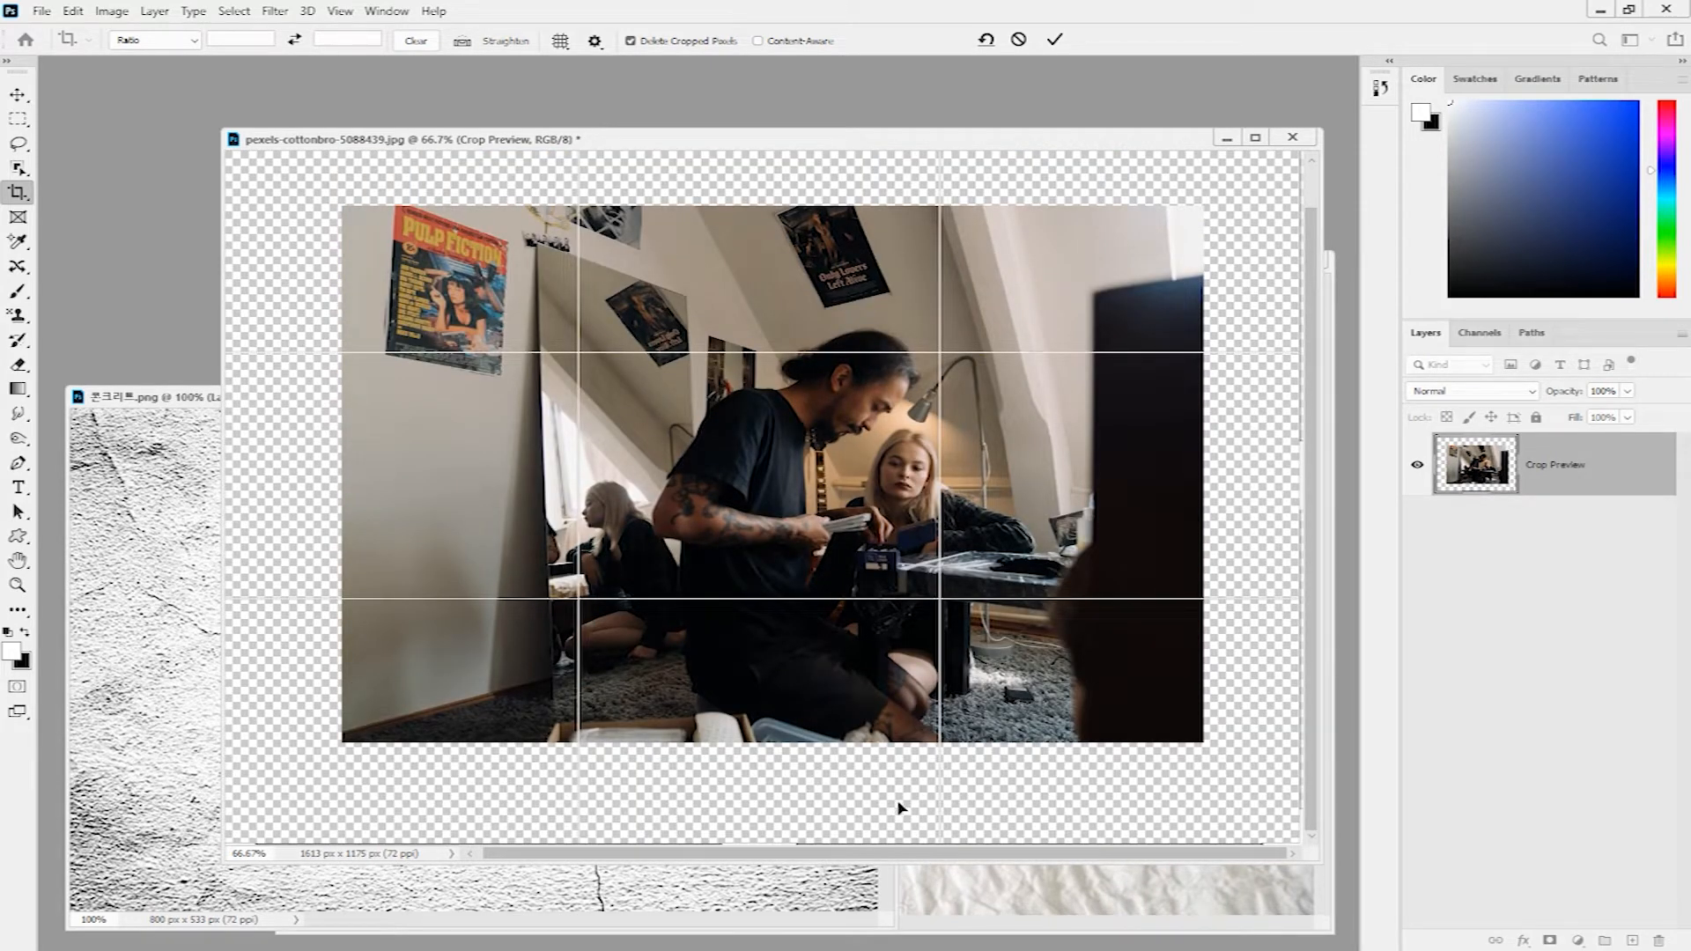
{"action": "key", "text": "Return"}
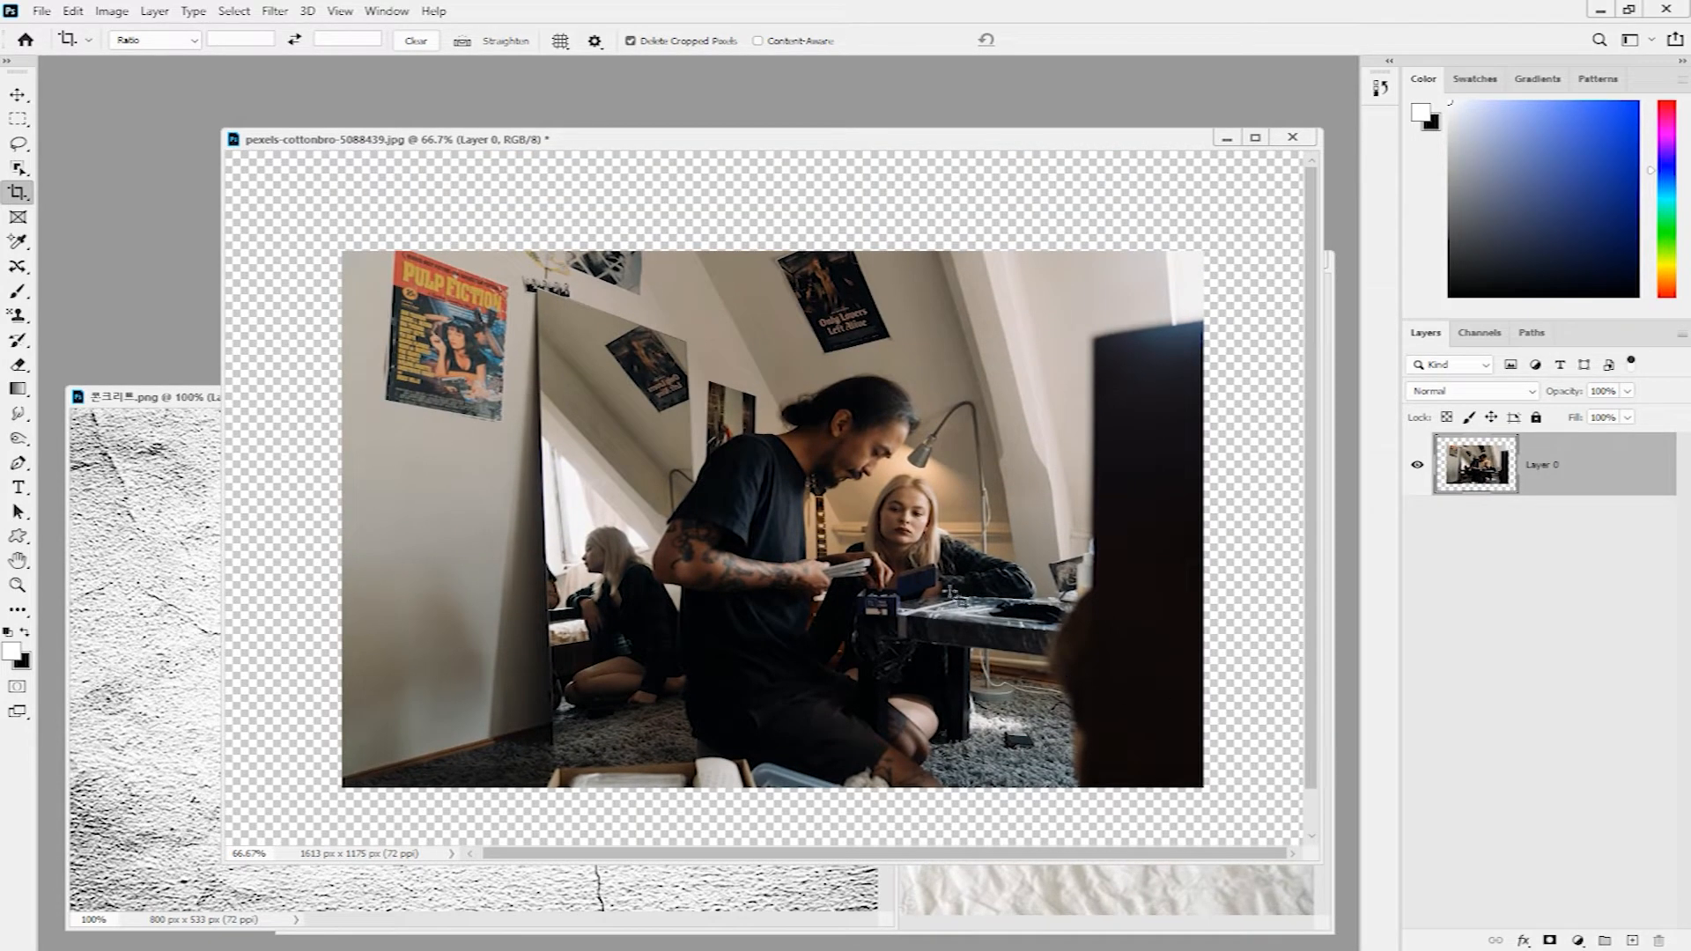
- Copy the crumpled paper texture into the room photo document as a layer above the photo
{"action": "left_click", "coordinate": [17, 95]}
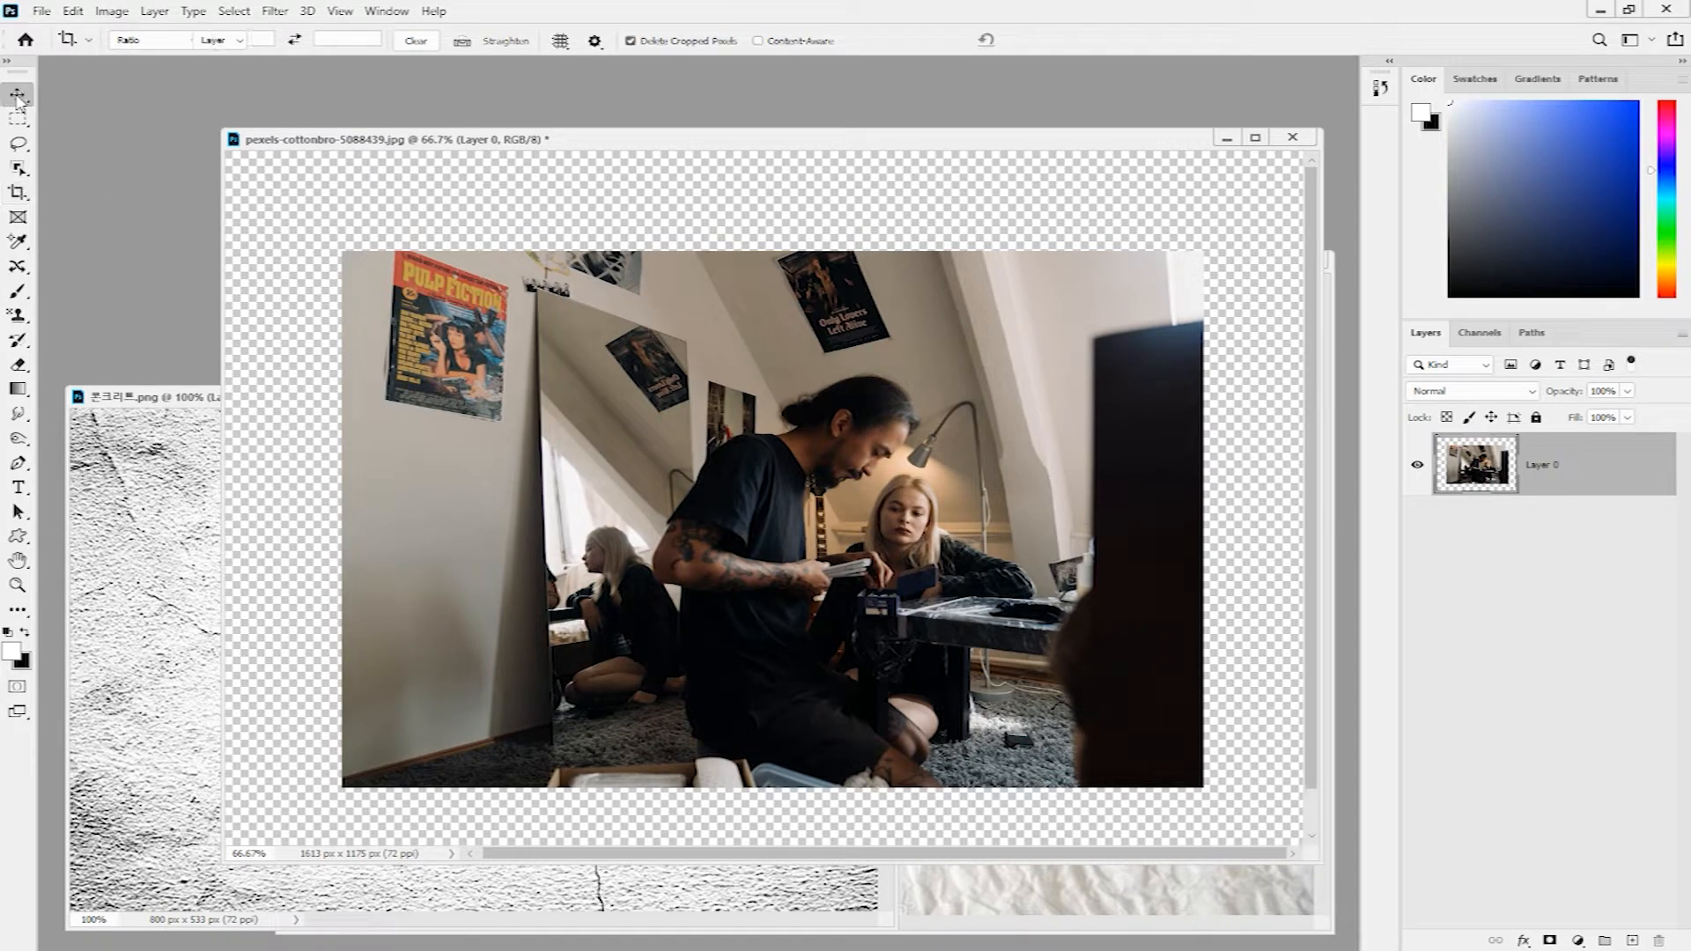
{"action": "left_click_drag", "start_coordinate": [623, 149], "coordinate": [471, 96]}
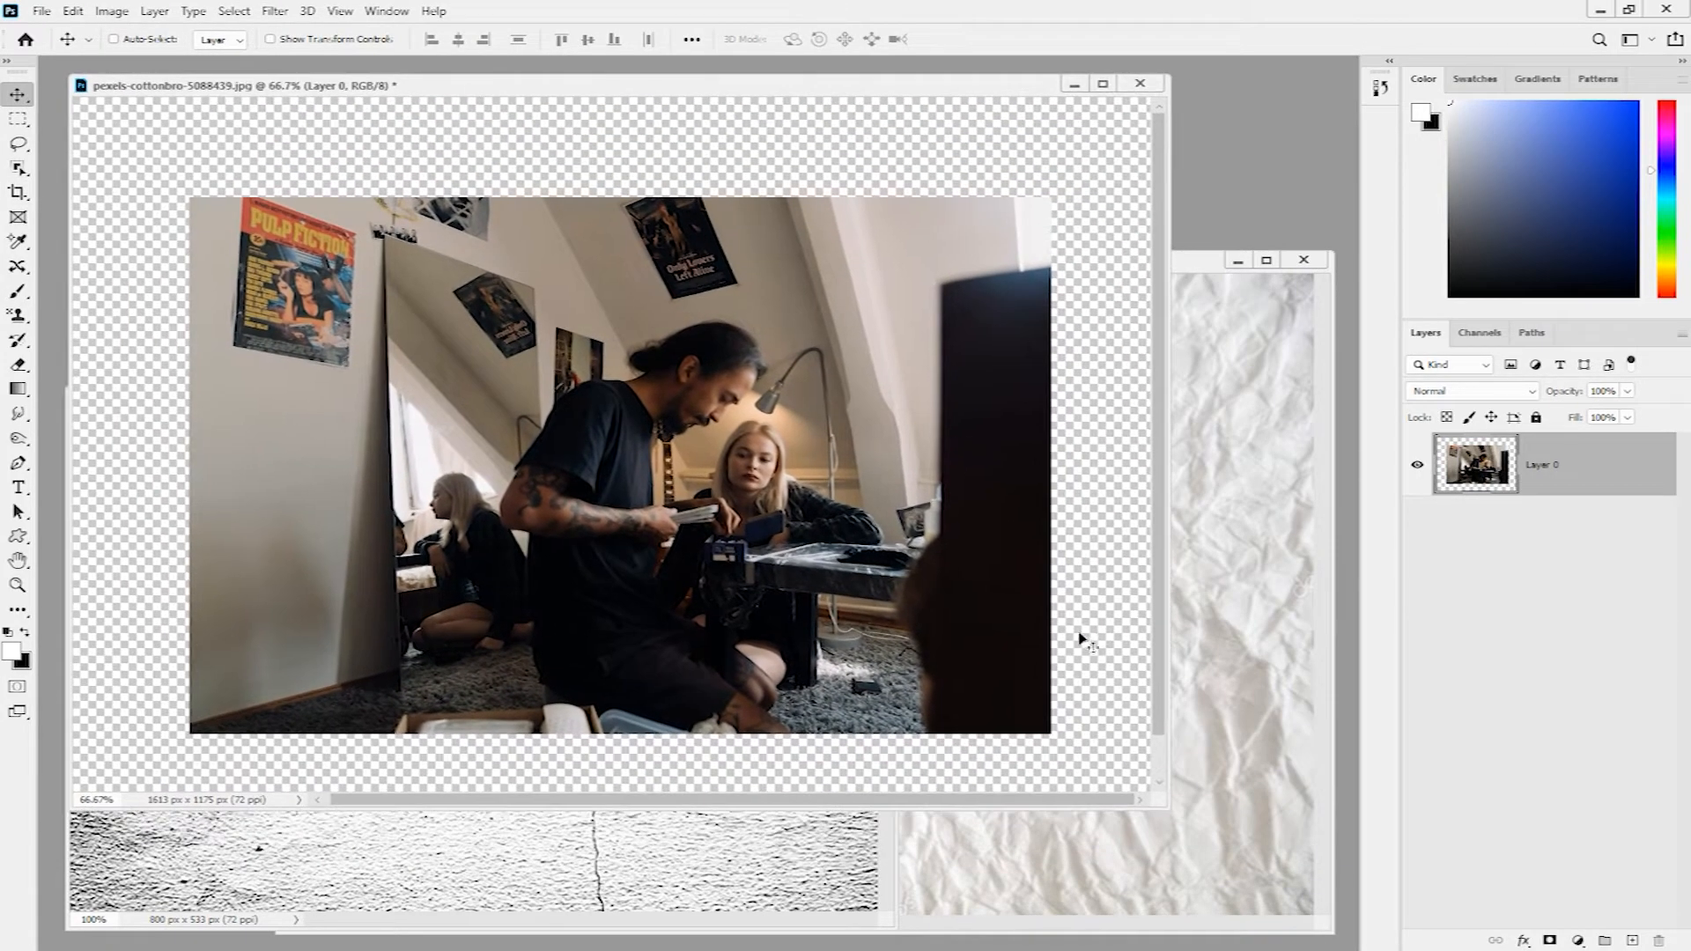
{"action": "left_click", "coordinate": [1237, 803]}
{"action": "left_click_drag", "start_coordinate": [777, 532], "coordinate": [500, 358]}
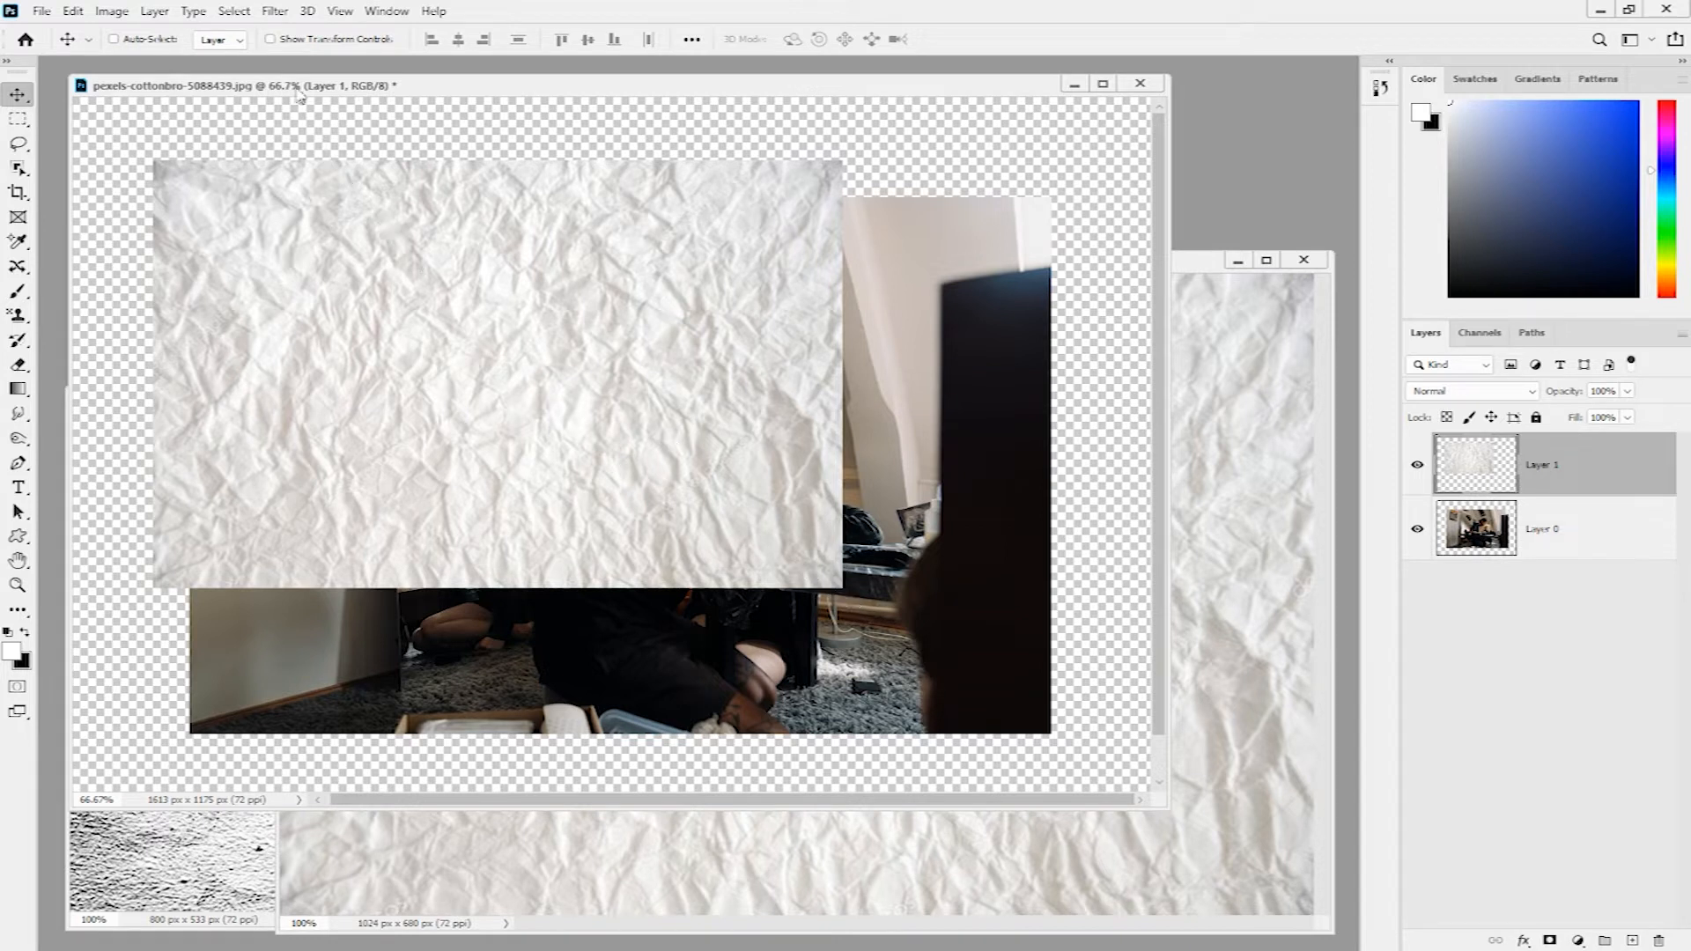
- Show the transform controls and scale the paper texture to about 141% so that it covers the whole photo
{"action": "left_click", "coordinate": [271, 40]}
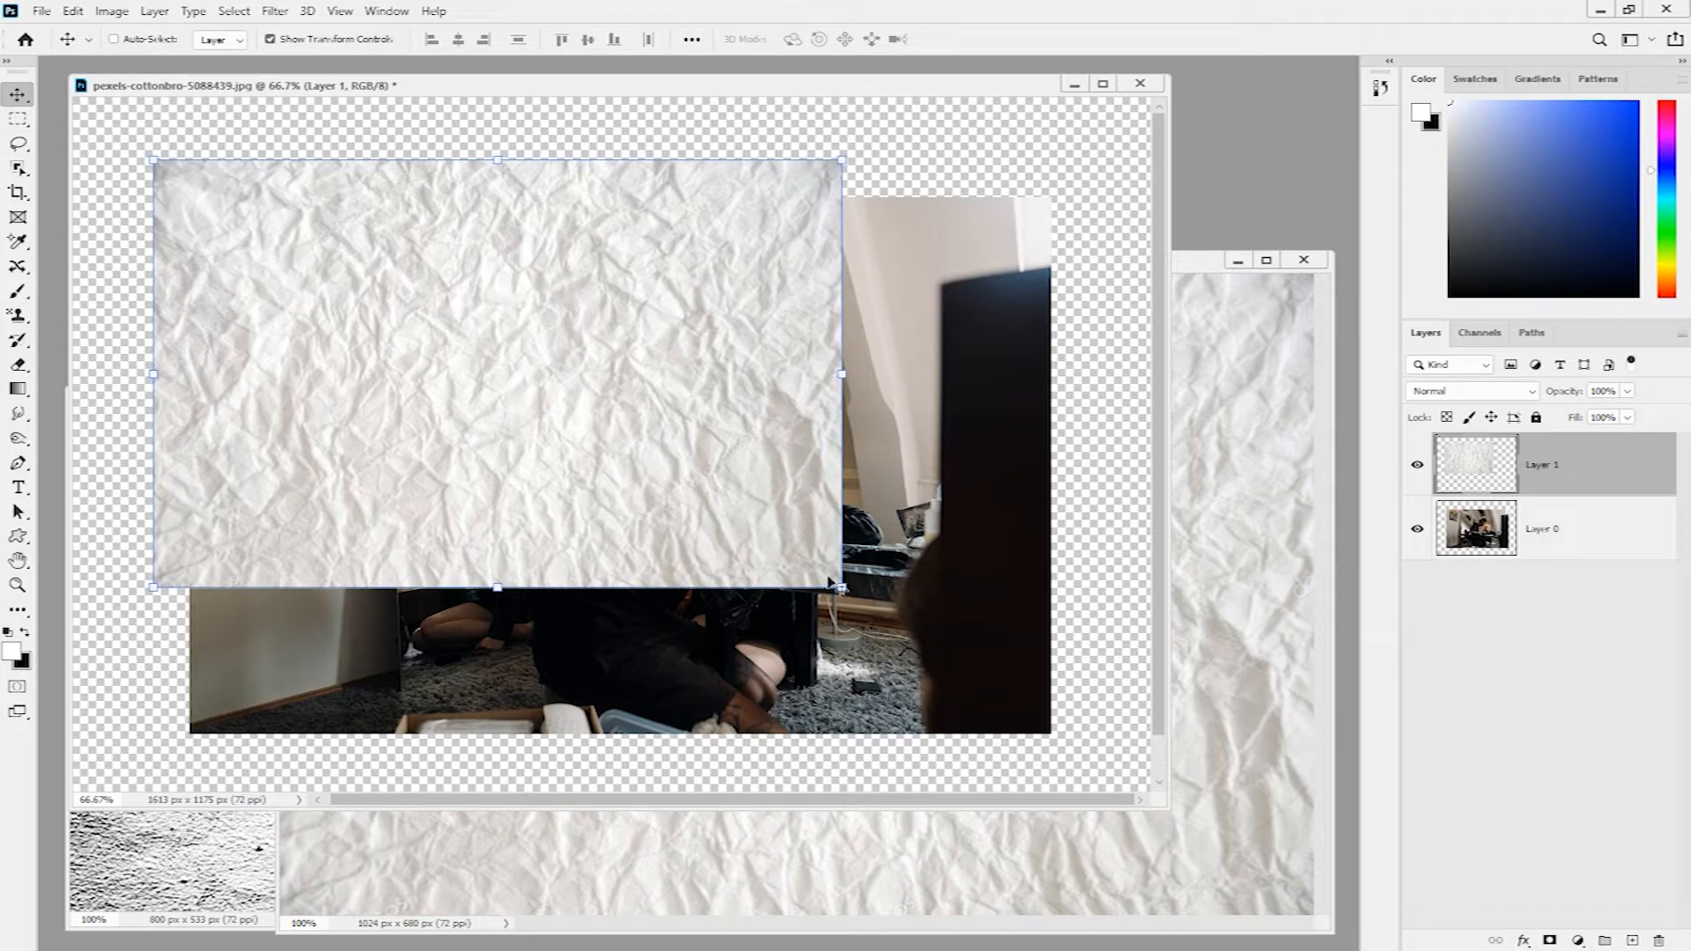
{"action": "left_click_drag", "start_coordinate": [842, 590], "coordinate": [1100, 779]}
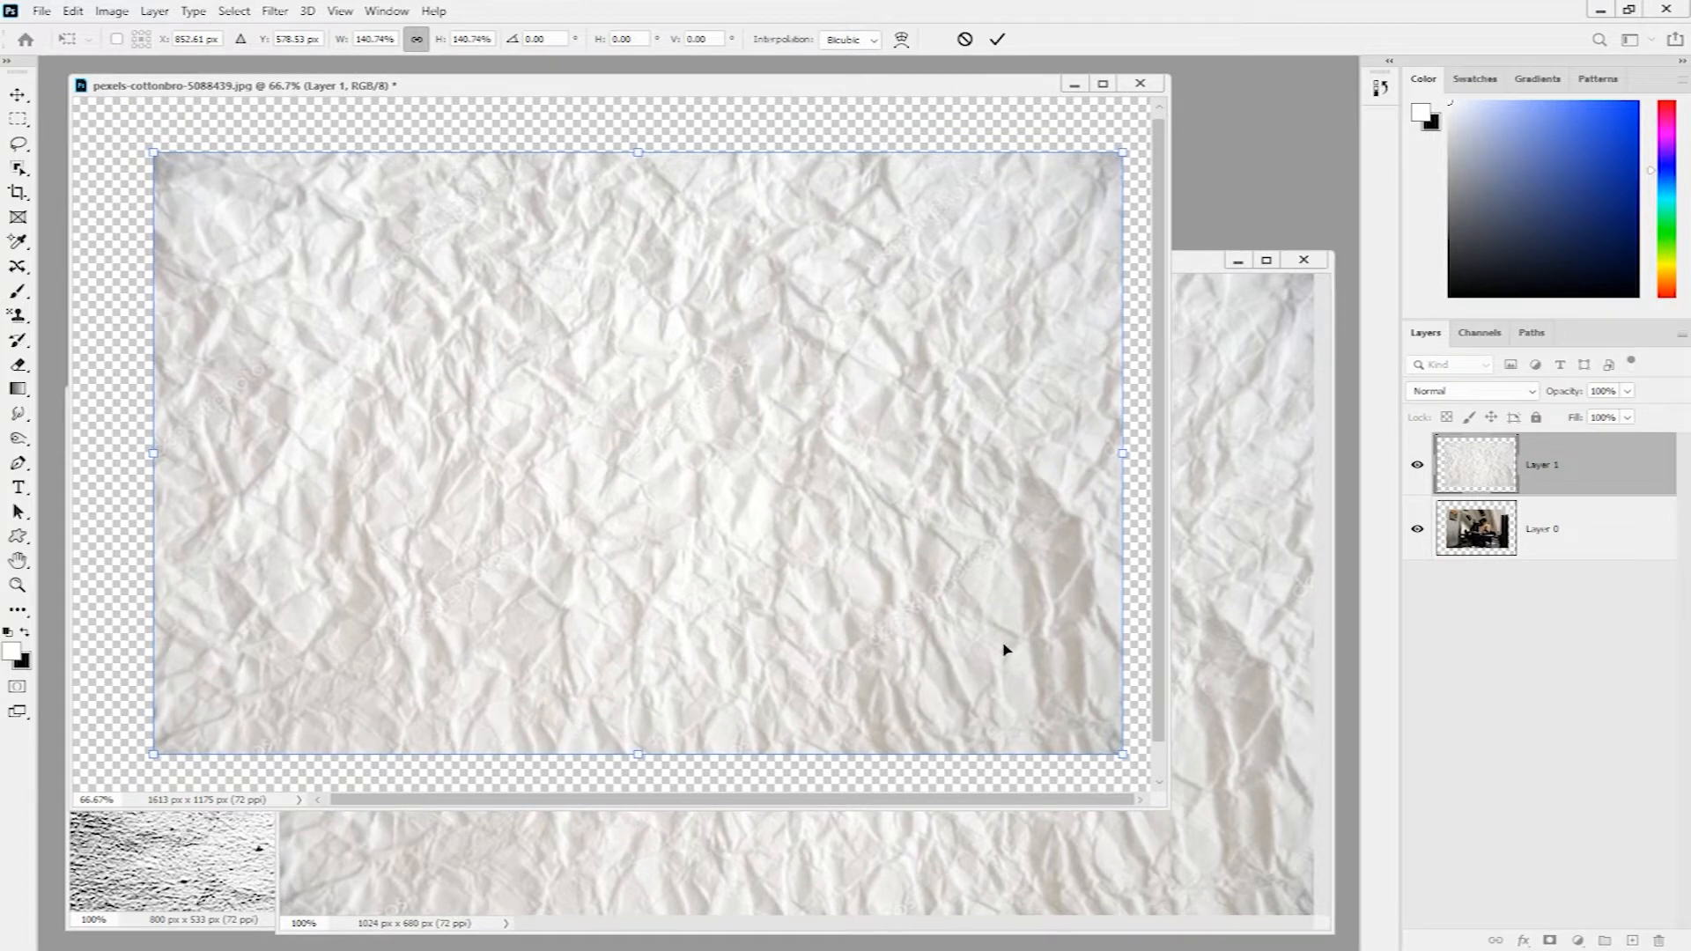
{"action": "key", "text": "Return"}
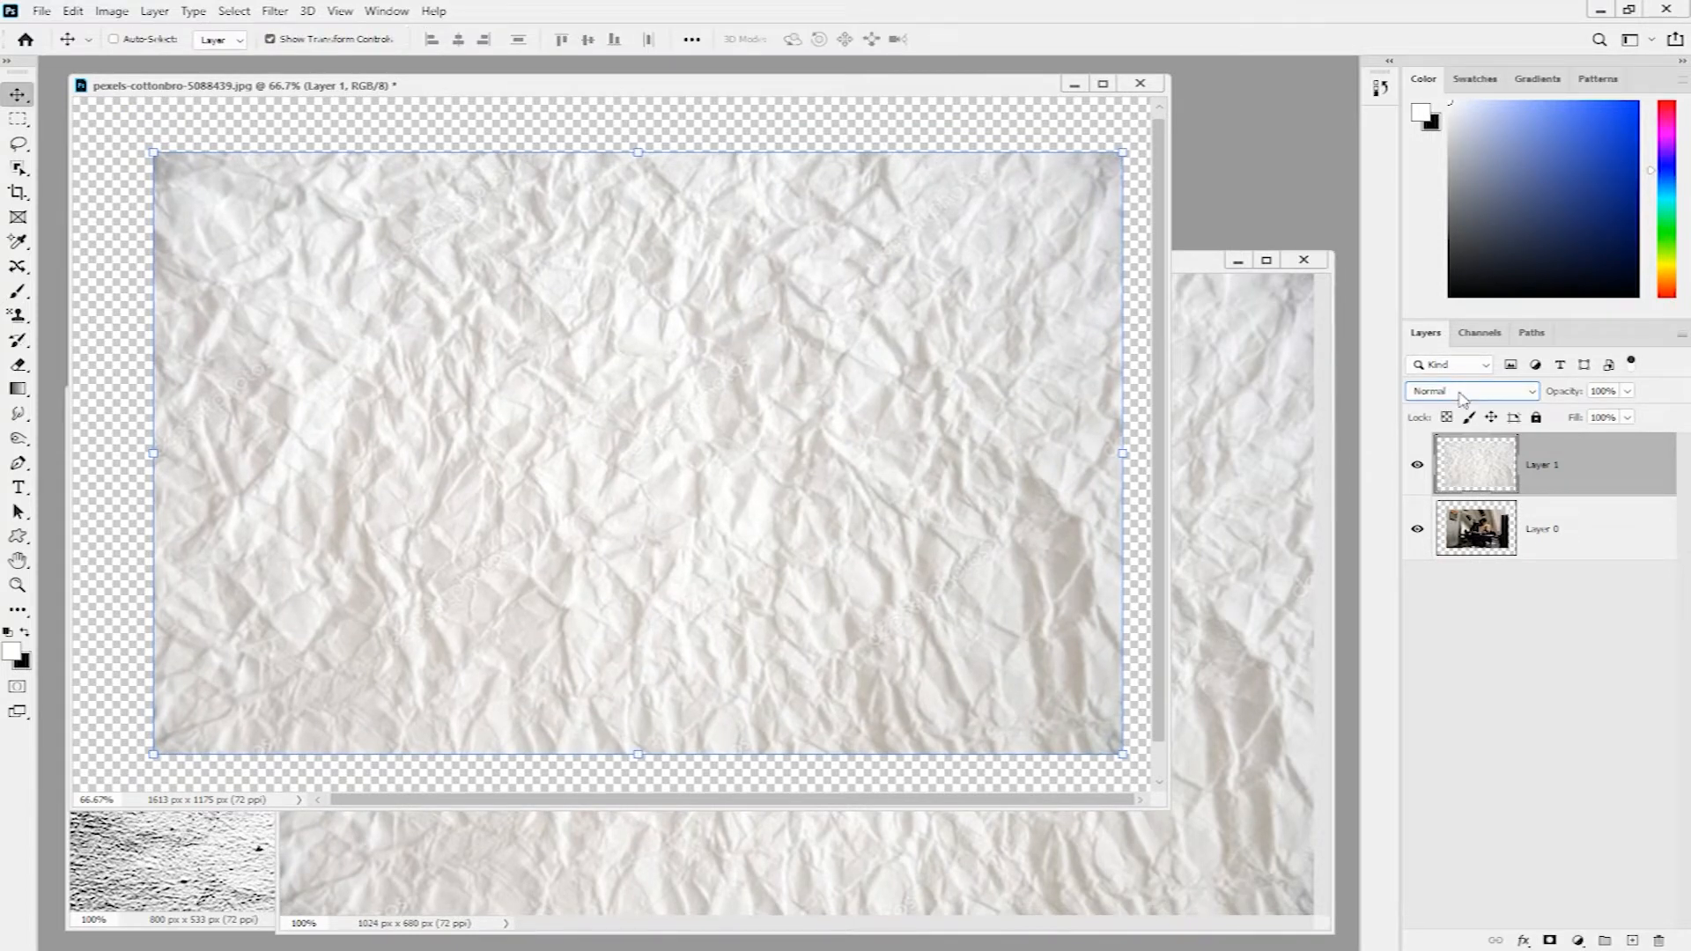
- Set the paper layer's blend mode to Divide and clip it to the photo layer
{"action": "left_click", "coordinate": [1529, 397]}
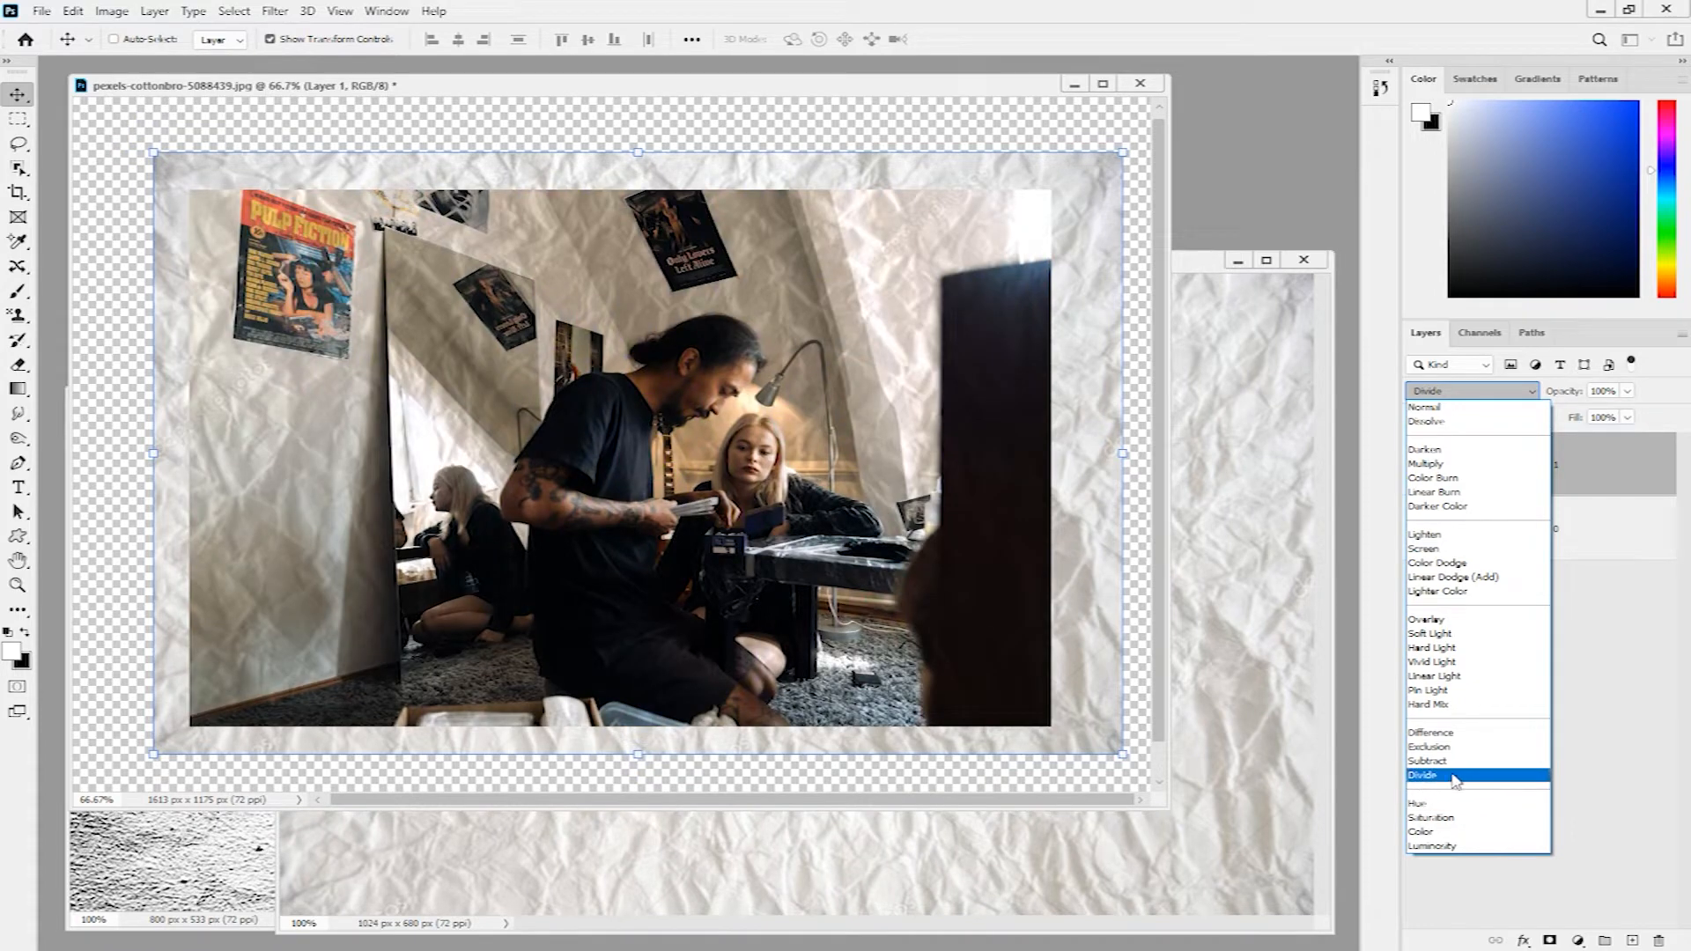
{"action": "left_click", "coordinate": [1454, 778]}
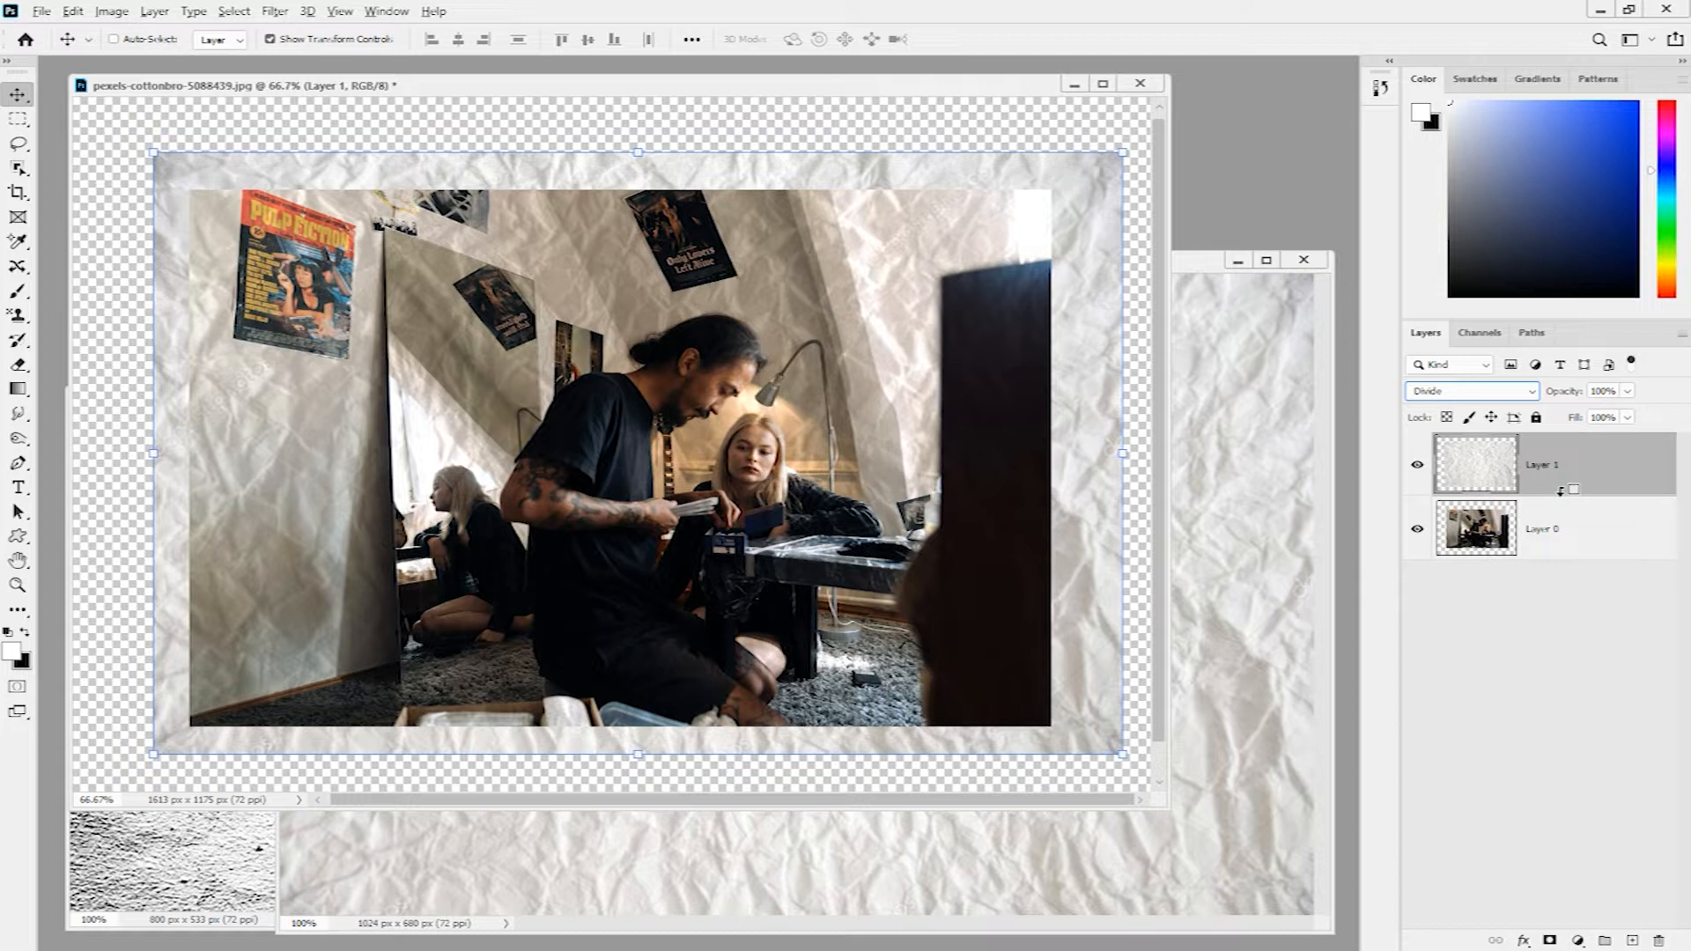
{"action": "left_click", "coordinate": [1560, 490], "text": "alt"}
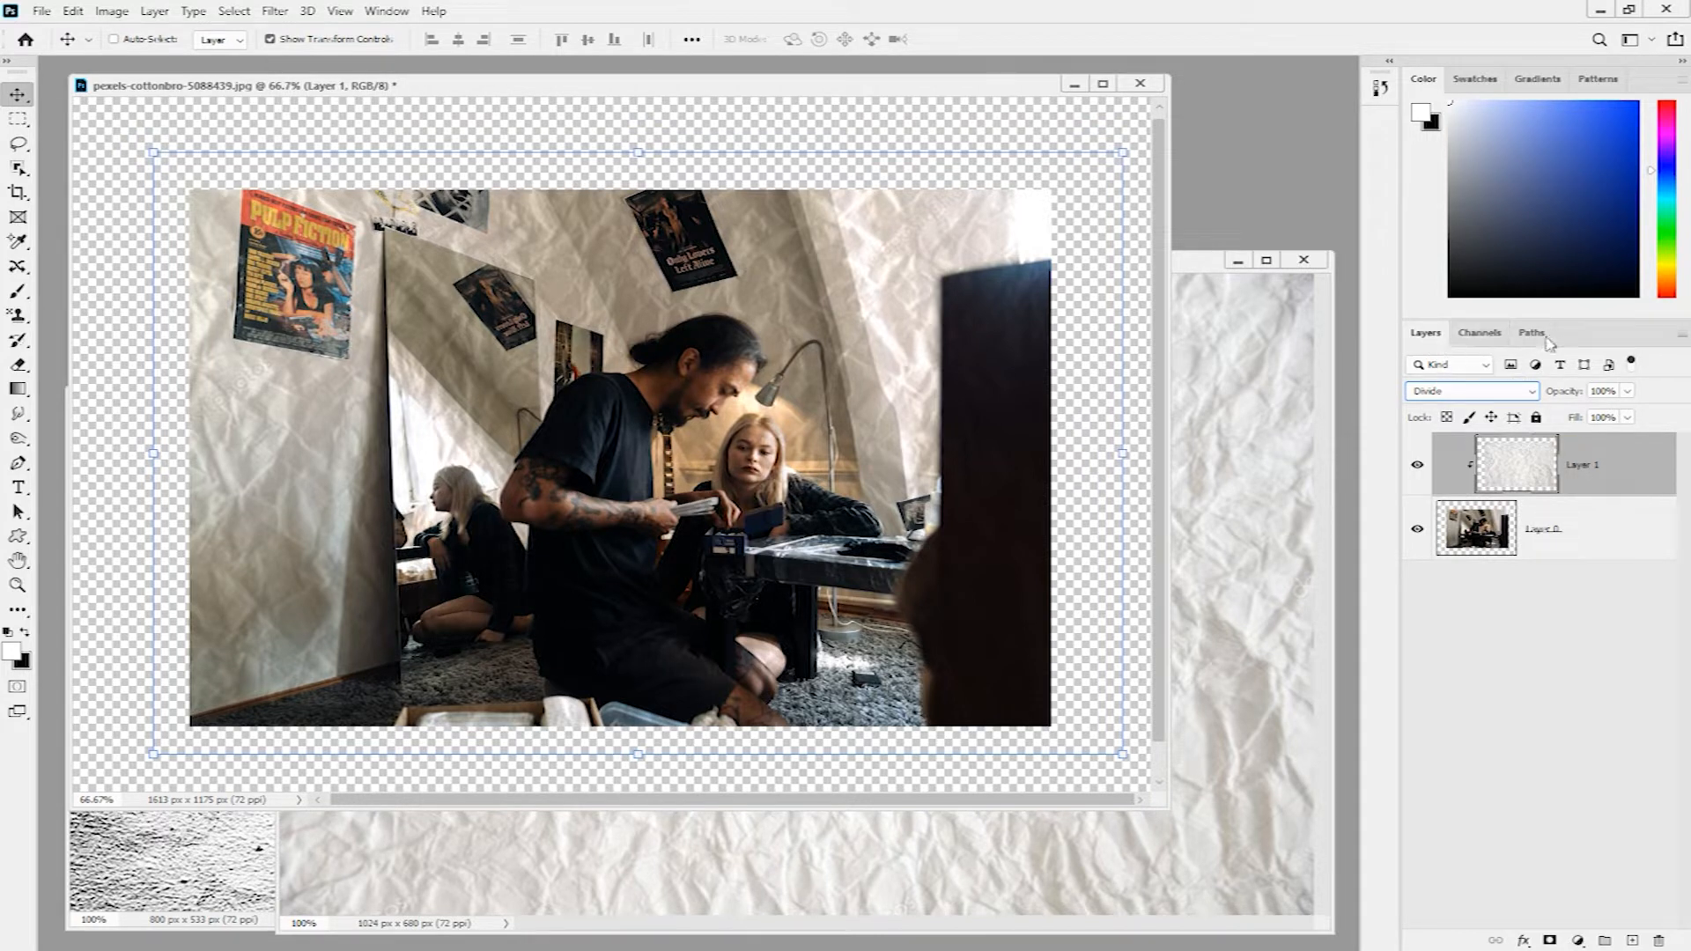
- Merge the clipped paper layer down into the photo and rename the merged layer 포스터
{"action": "left_click", "coordinate": [1681, 337]}
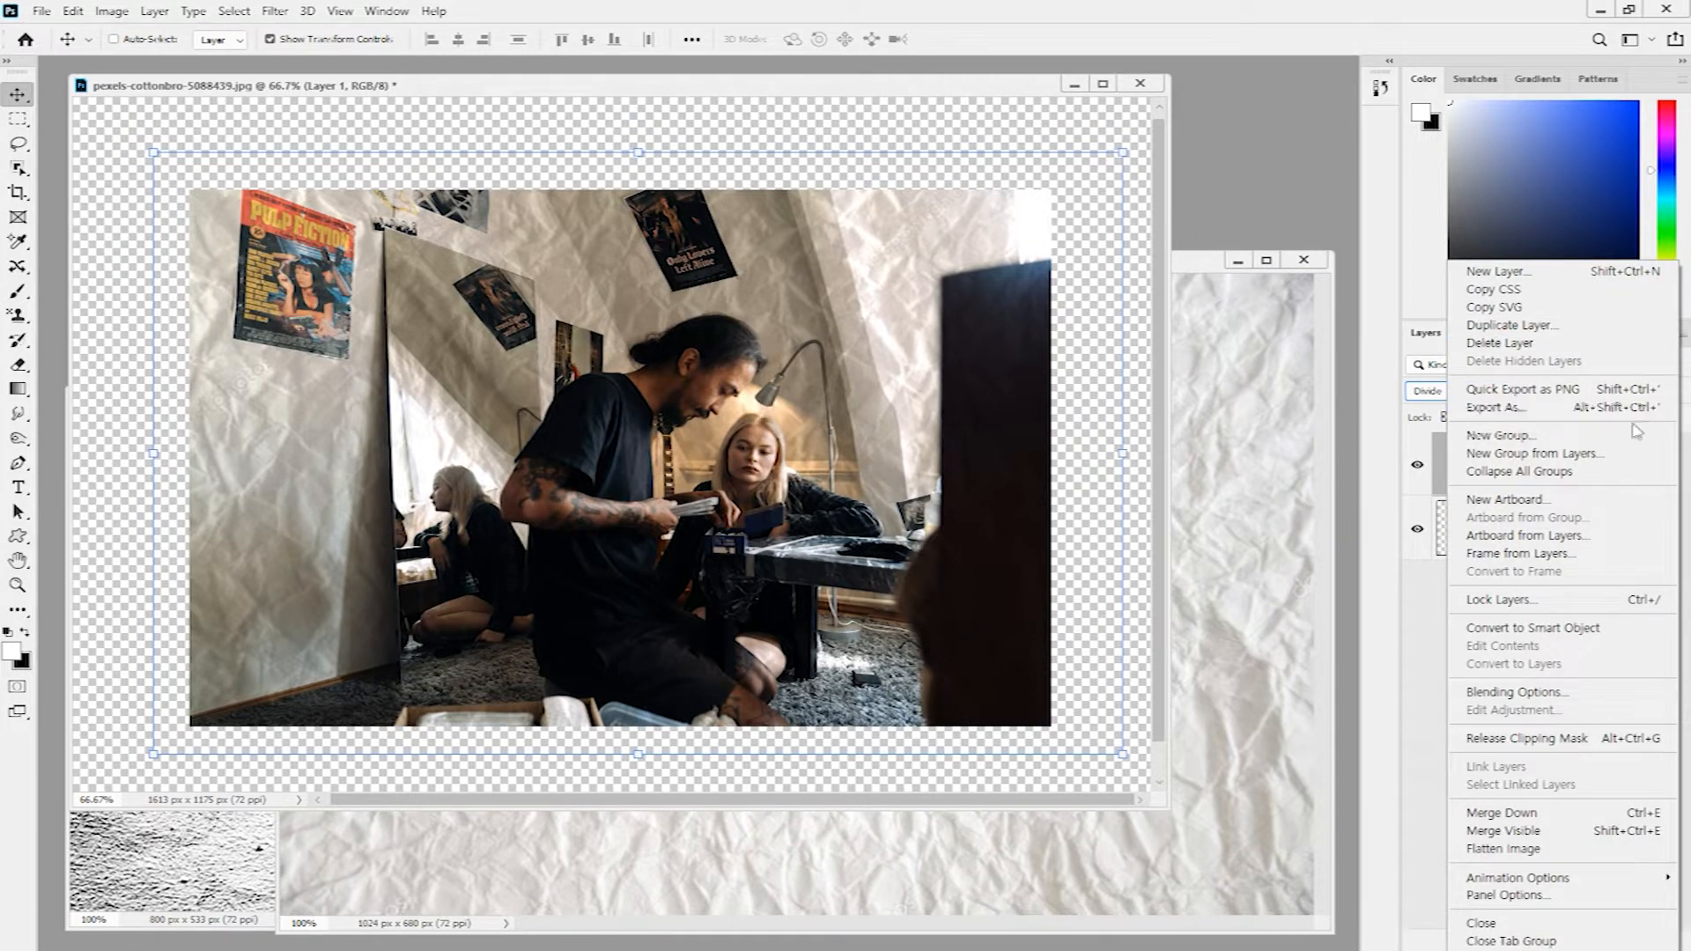
{"action": "left_click", "coordinate": [1553, 816]}
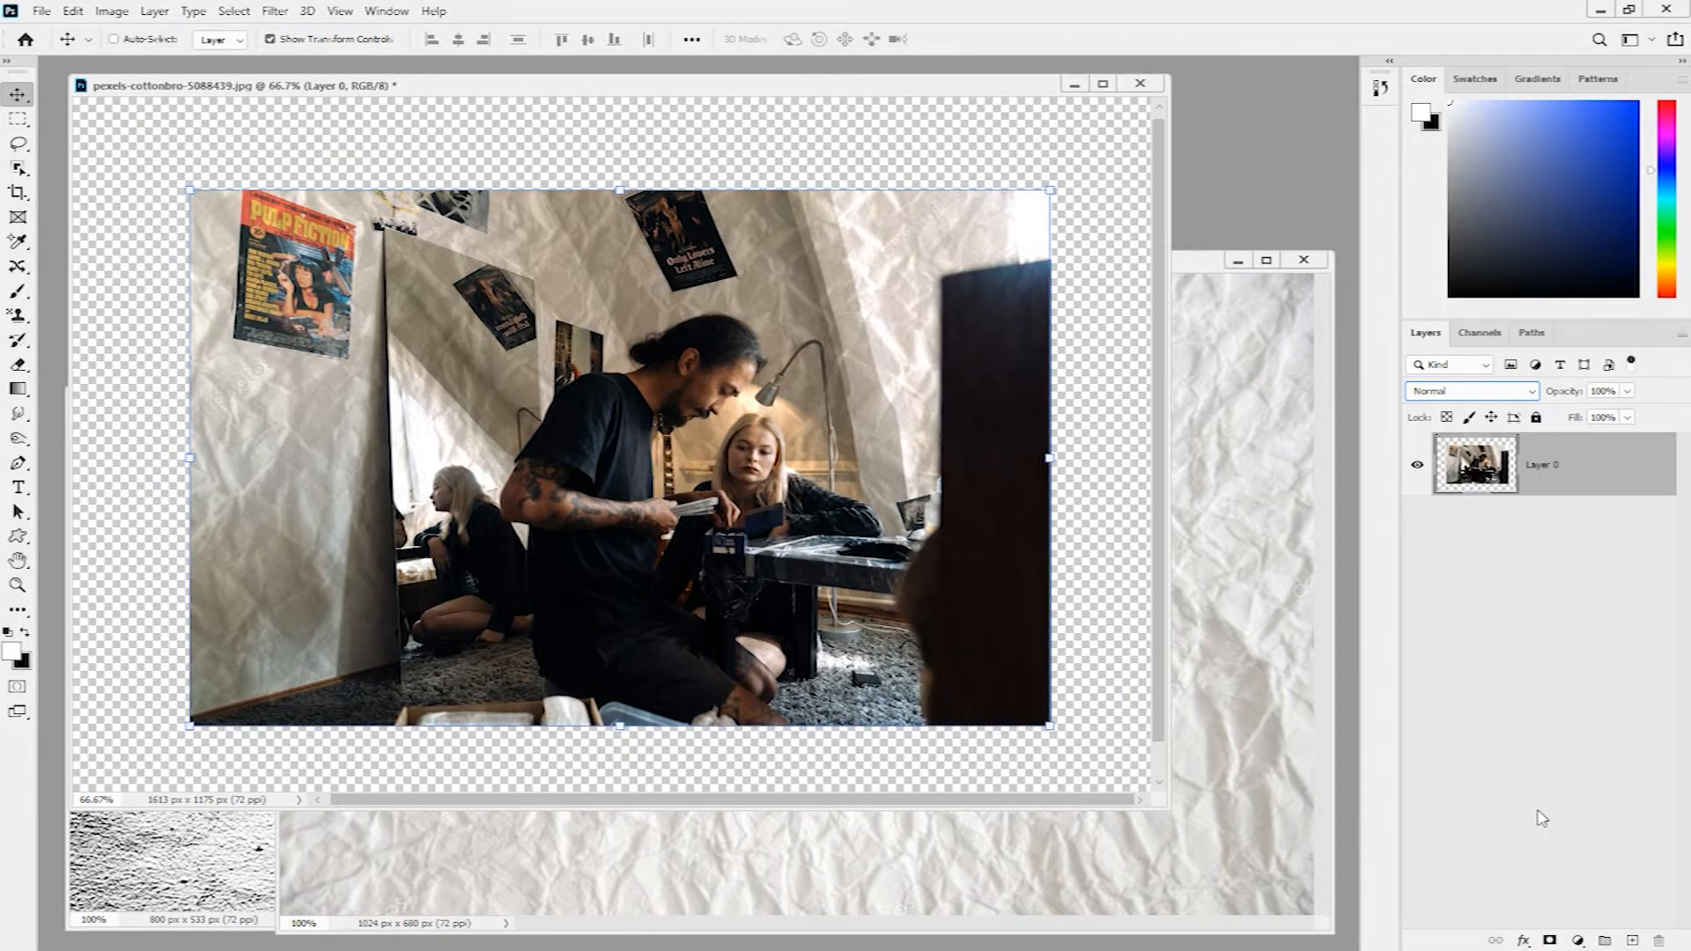
{"action": "double_click", "coordinate": [1553, 466]}
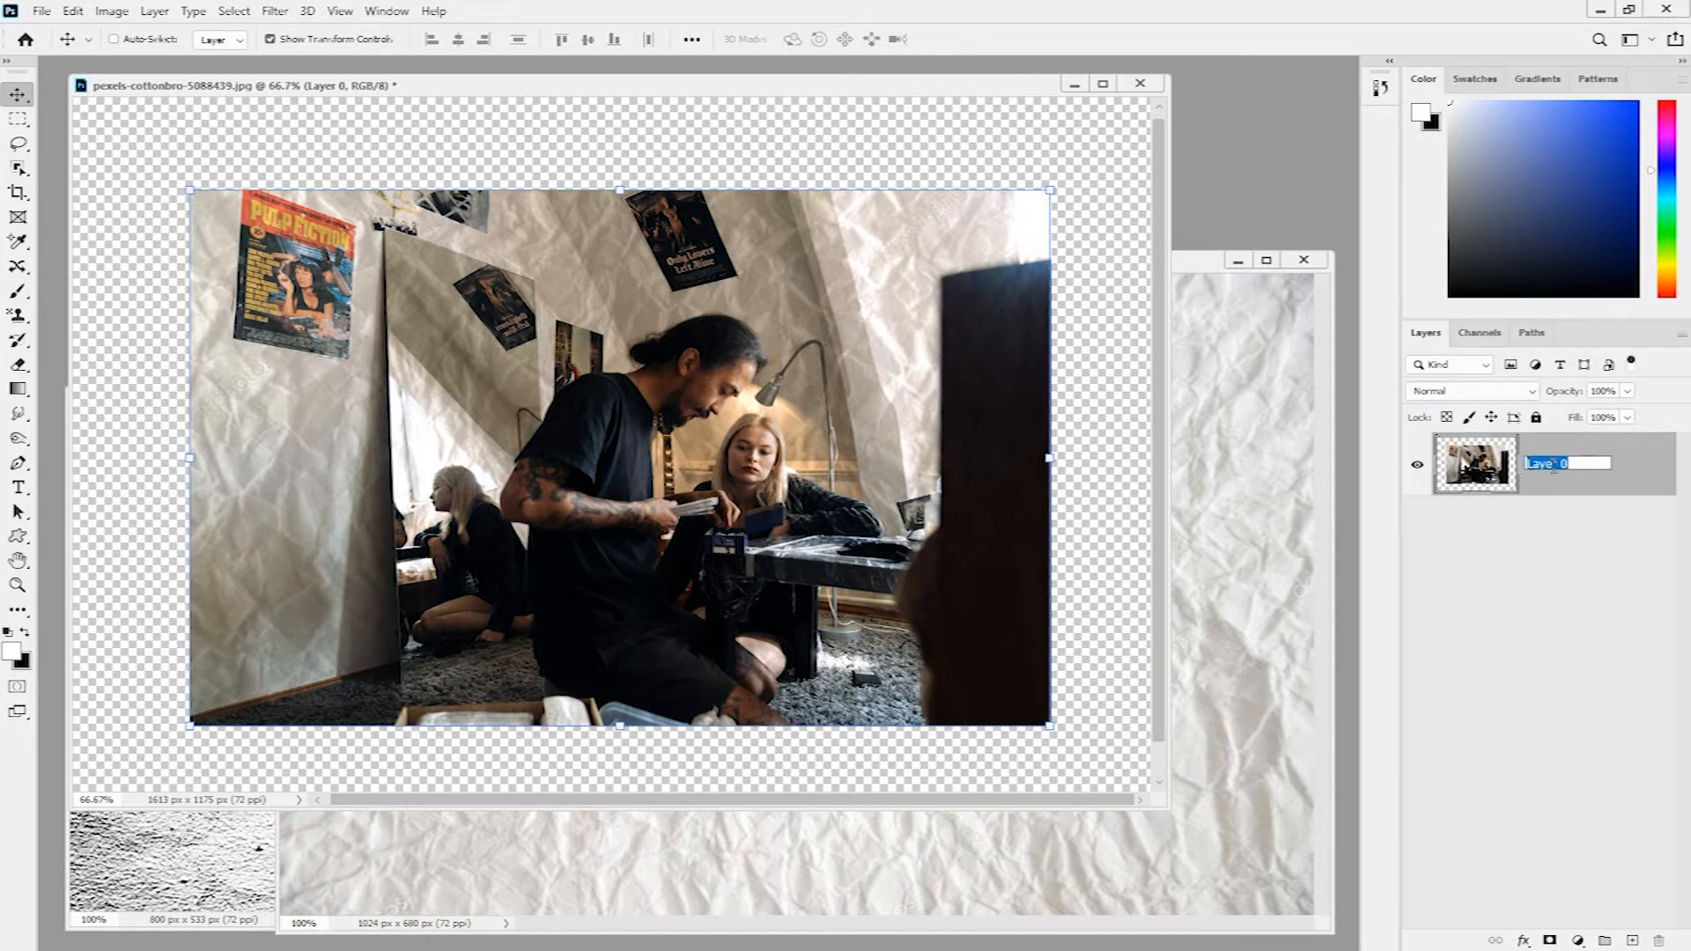
{"action": "type", "text": "ㅍ"}
{"action": "type", "text": "스"}
{"action": "type", "text": "ㅌ"}
{"action": "key", "text": "Return"}
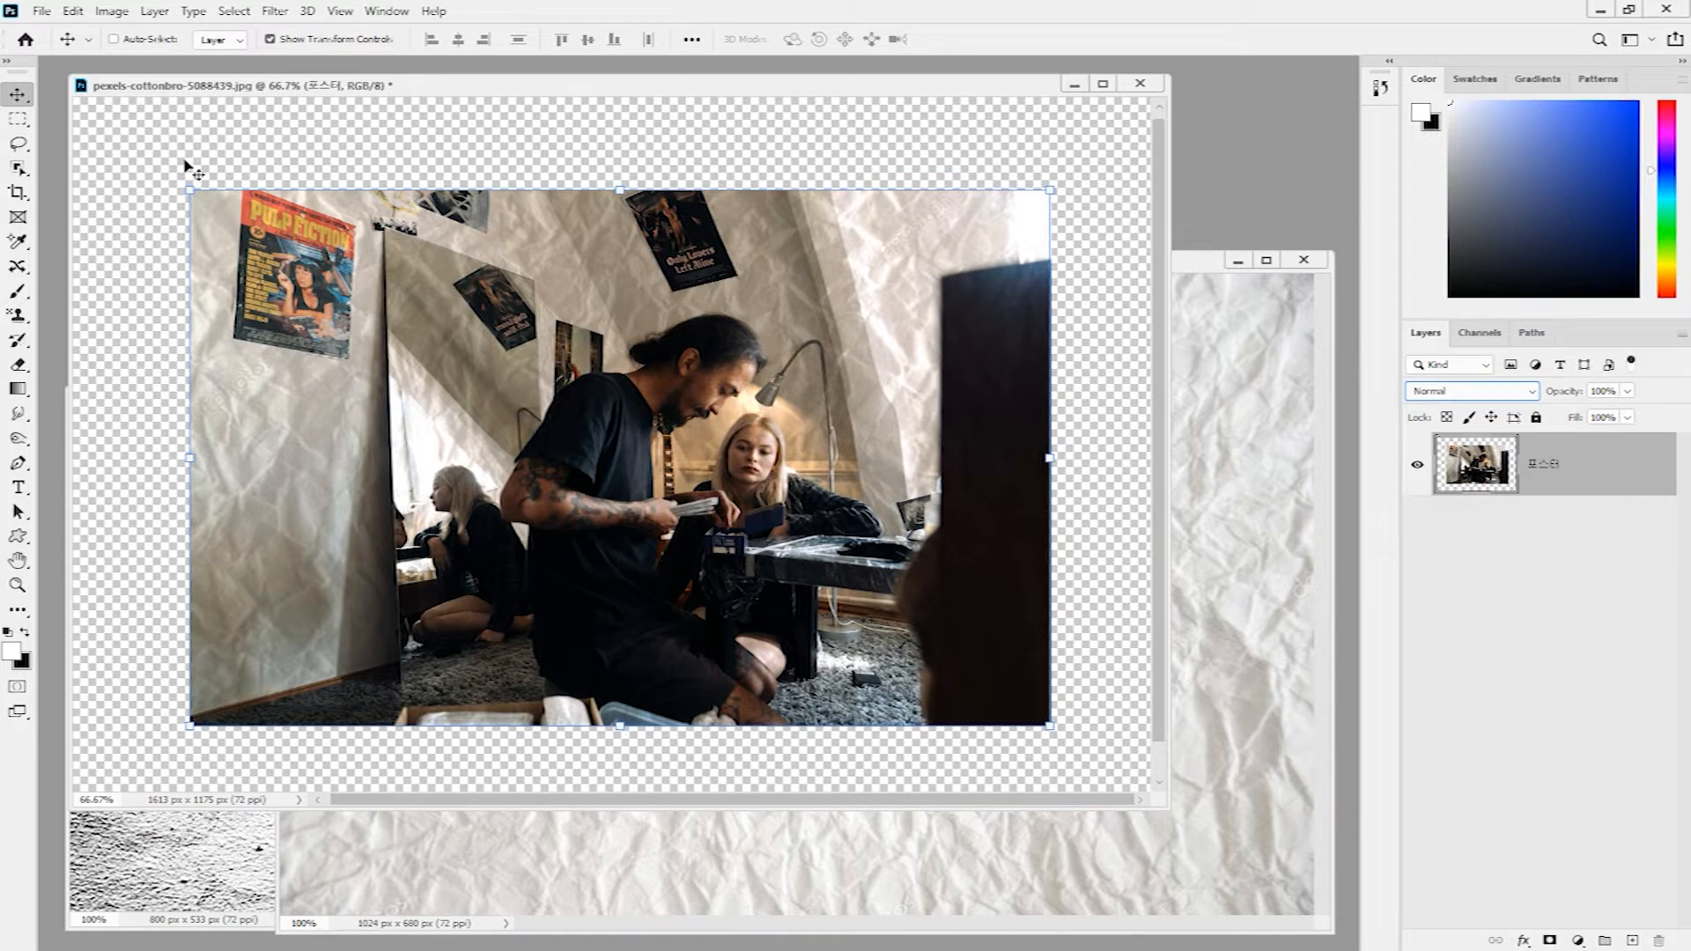
- Select the poster's upper-right part with the Lasso tool, drawing a jagged tear line from the top edge to the man's arm and the right edge
{"action": "left_click", "coordinate": [21, 147]}
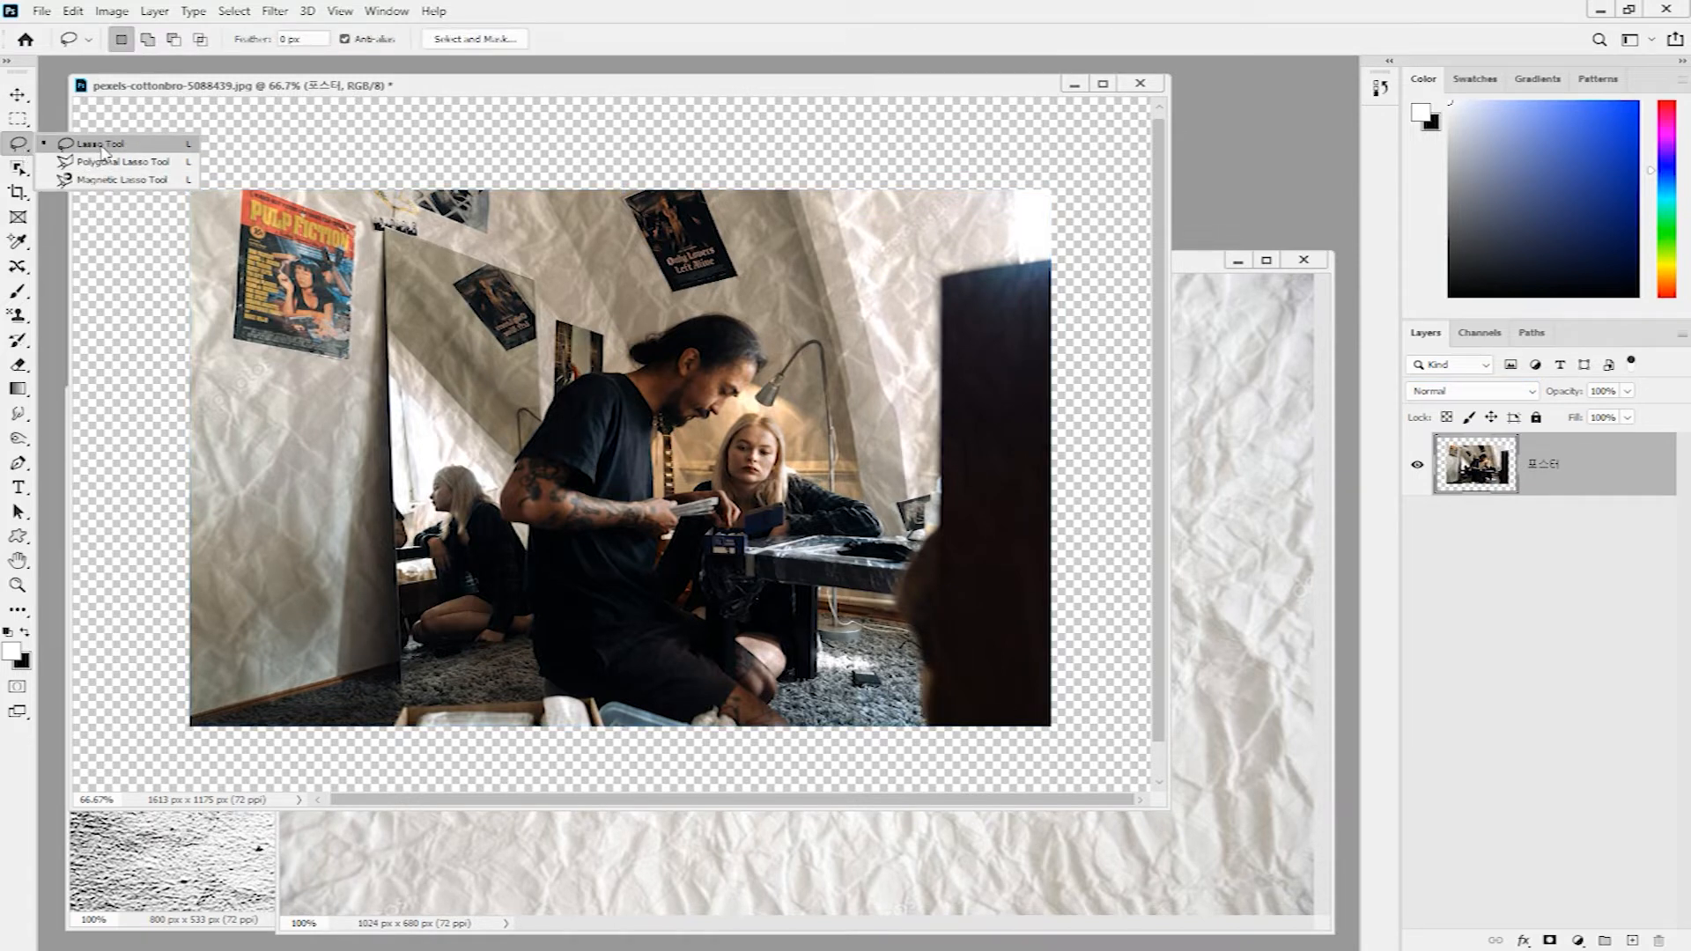
{"action": "left_click", "coordinate": [102, 152]}
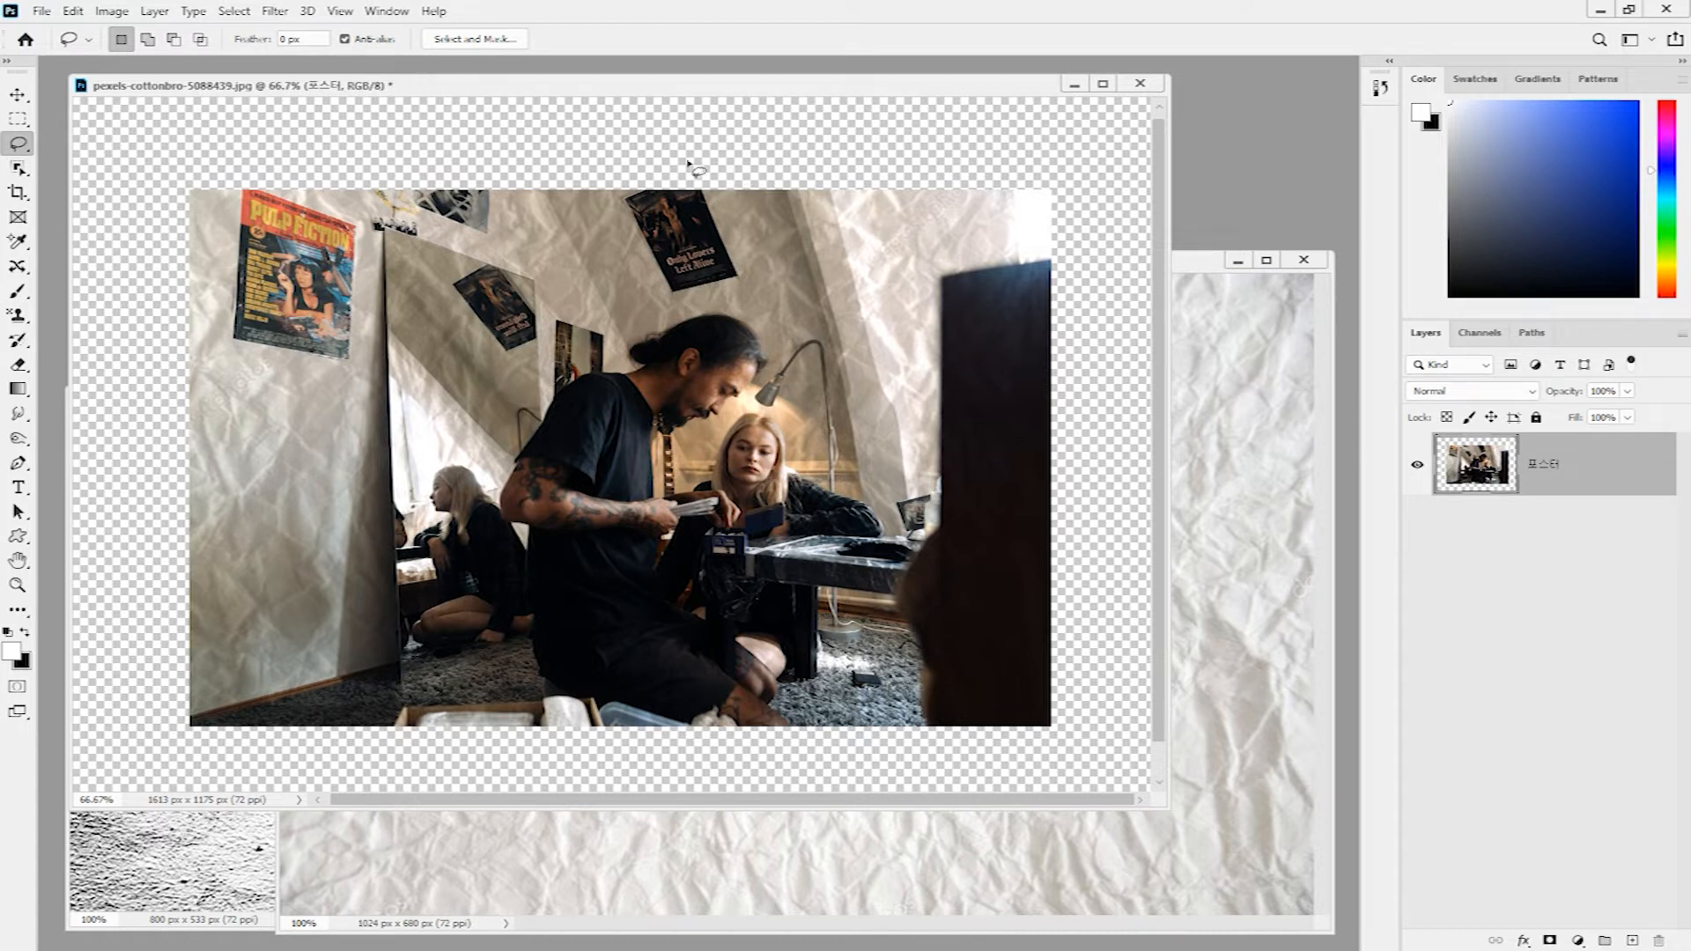
{"action": "mouse_move", "coordinate": [686, 176]}
{"action": "left_mouse_down"}
{"action": "mouse_move", "coordinate": [574, 501]}
{"action": "mouse_move", "coordinate": [733, 432]}
{"action": "left_mouse_up"}
{"action": "left_click_drag", "start_coordinate": [753, 432], "coordinate": [810, 405]}
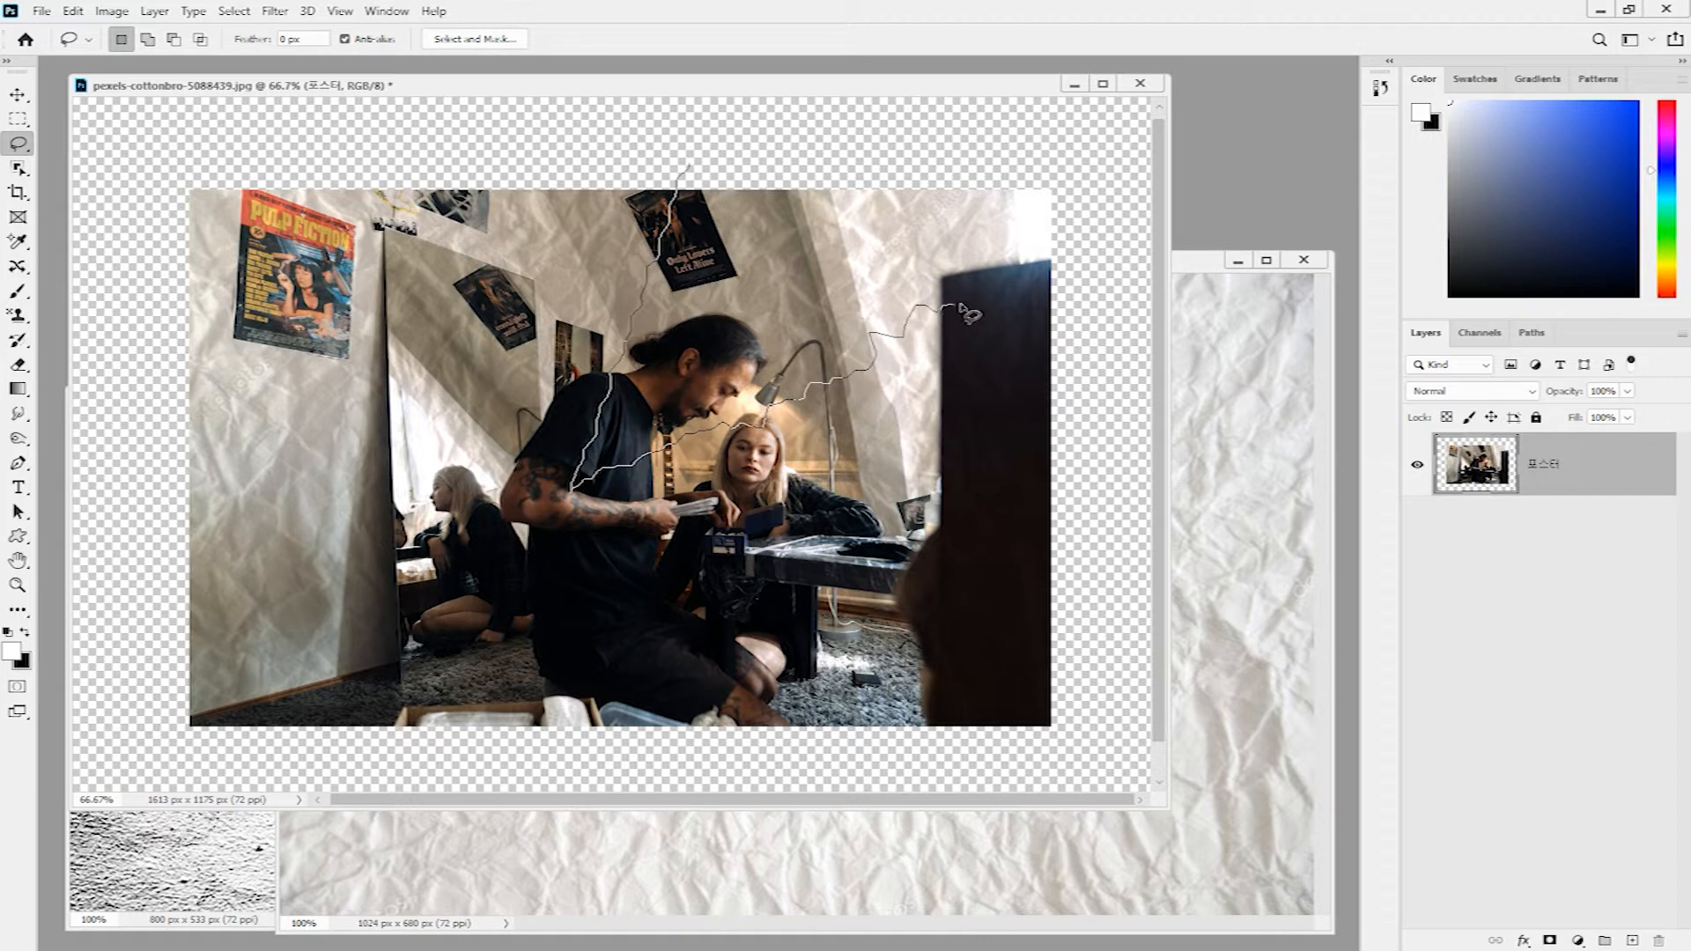
{"action": "left_click_drag", "start_coordinate": [1035, 276], "coordinate": [1077, 273]}
{"action": "left_click_drag", "start_coordinate": [1069, 181], "coordinate": [694, 169]}
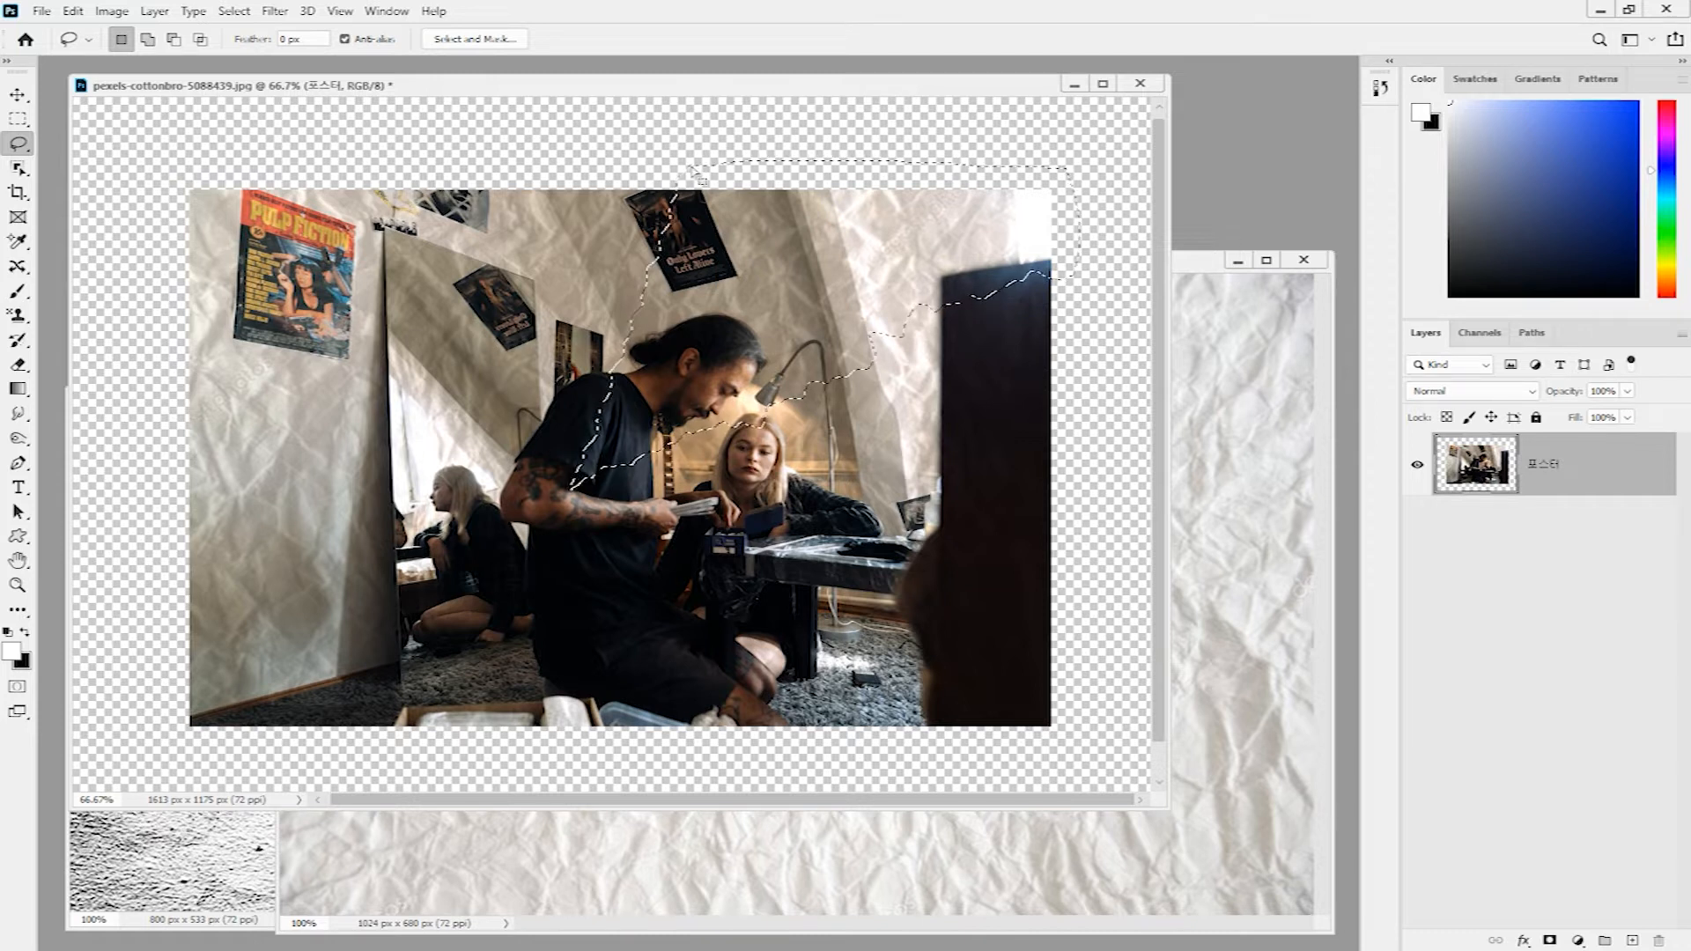
{"action": "key", "text": "shift"}
- Move the selected piece slightly up and right to open a torn gap, deselect it and hide the transform controls
{"action": "left_click", "coordinate": [17, 95]}
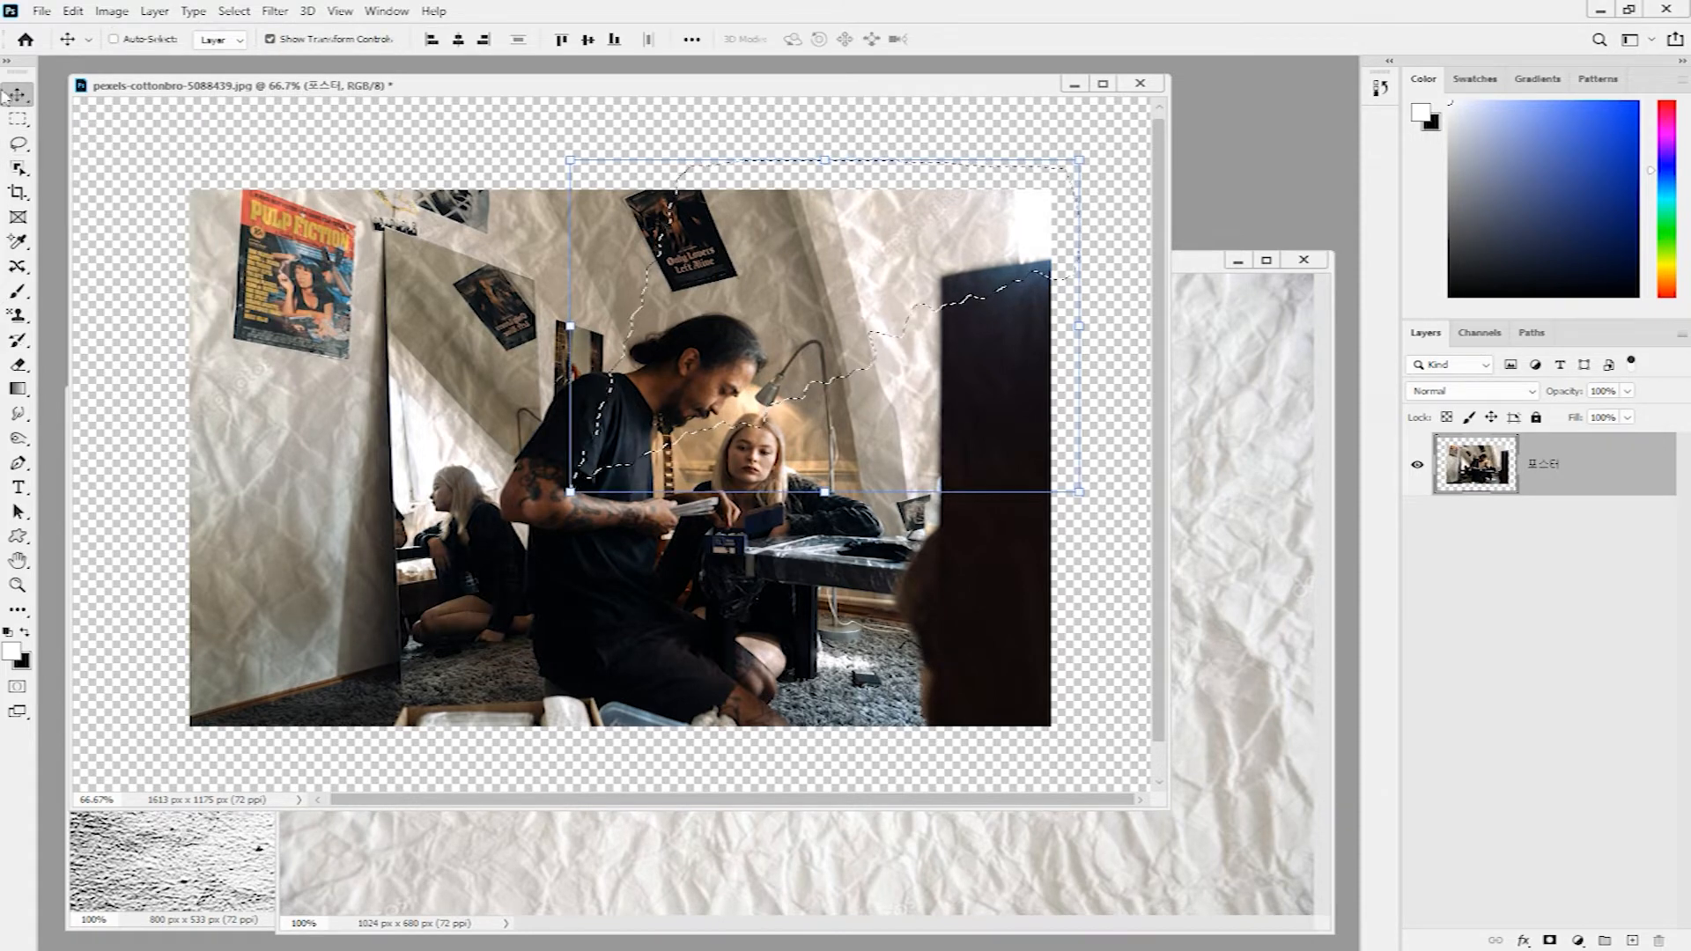
{"action": "left_click_drag", "start_coordinate": [755, 343], "coordinate": [779, 313]}
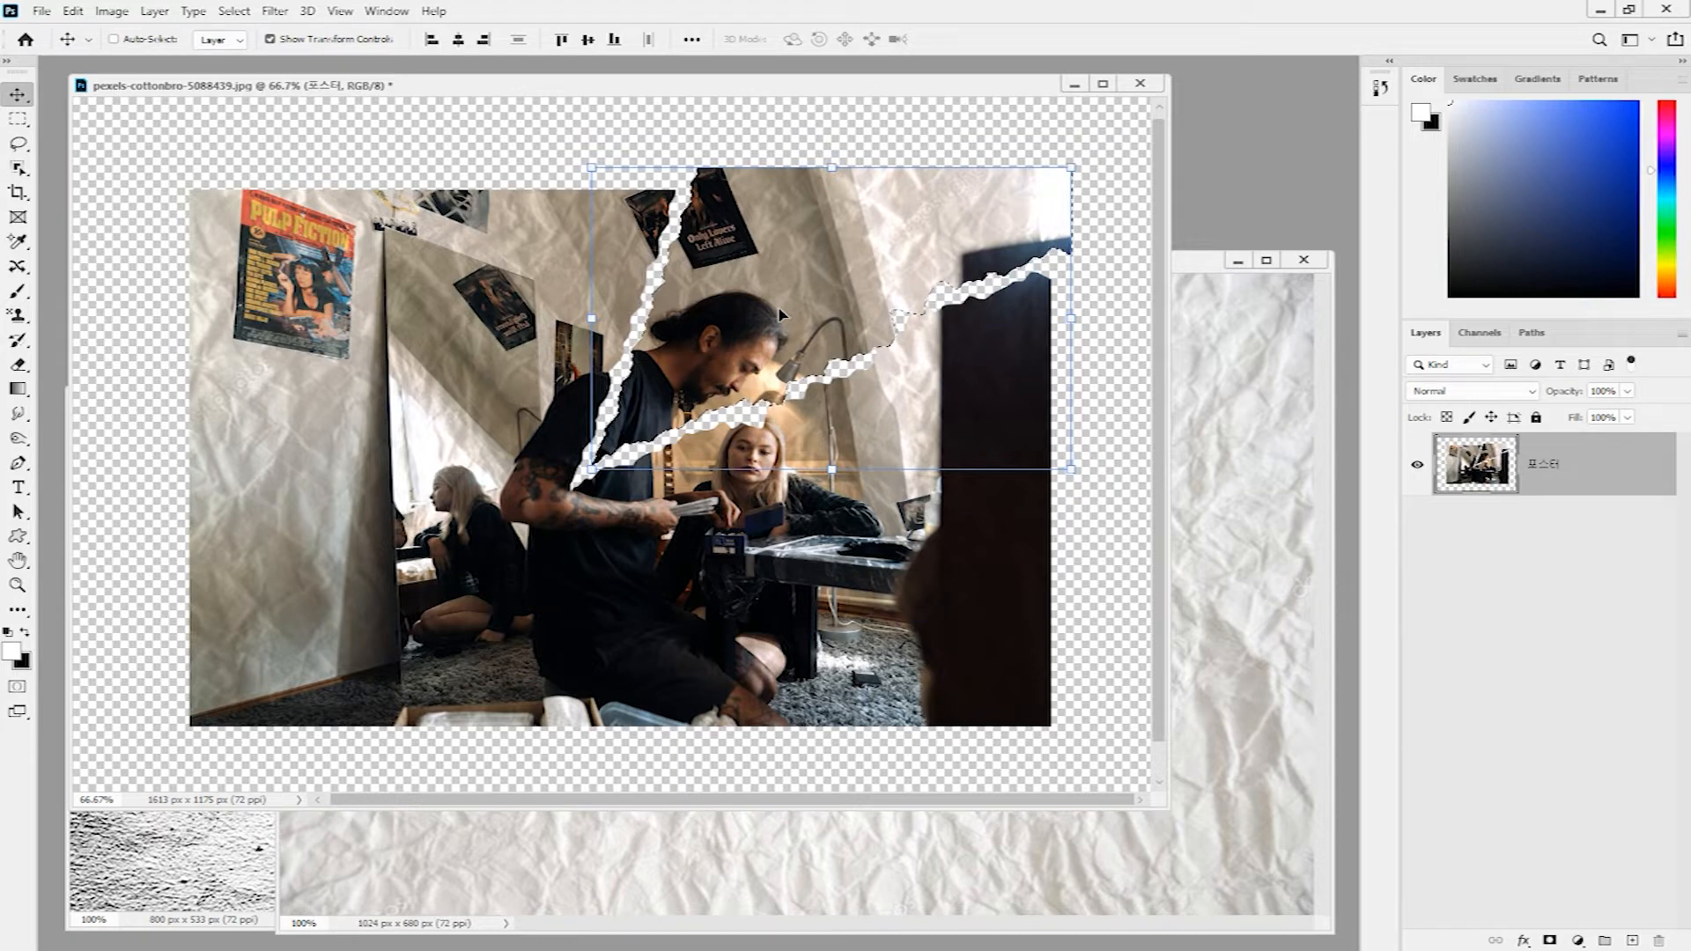
{"action": "left_click_drag", "start_coordinate": [779, 314], "coordinate": [786, 309]}
{"action": "key", "text": "ctrl+d"}
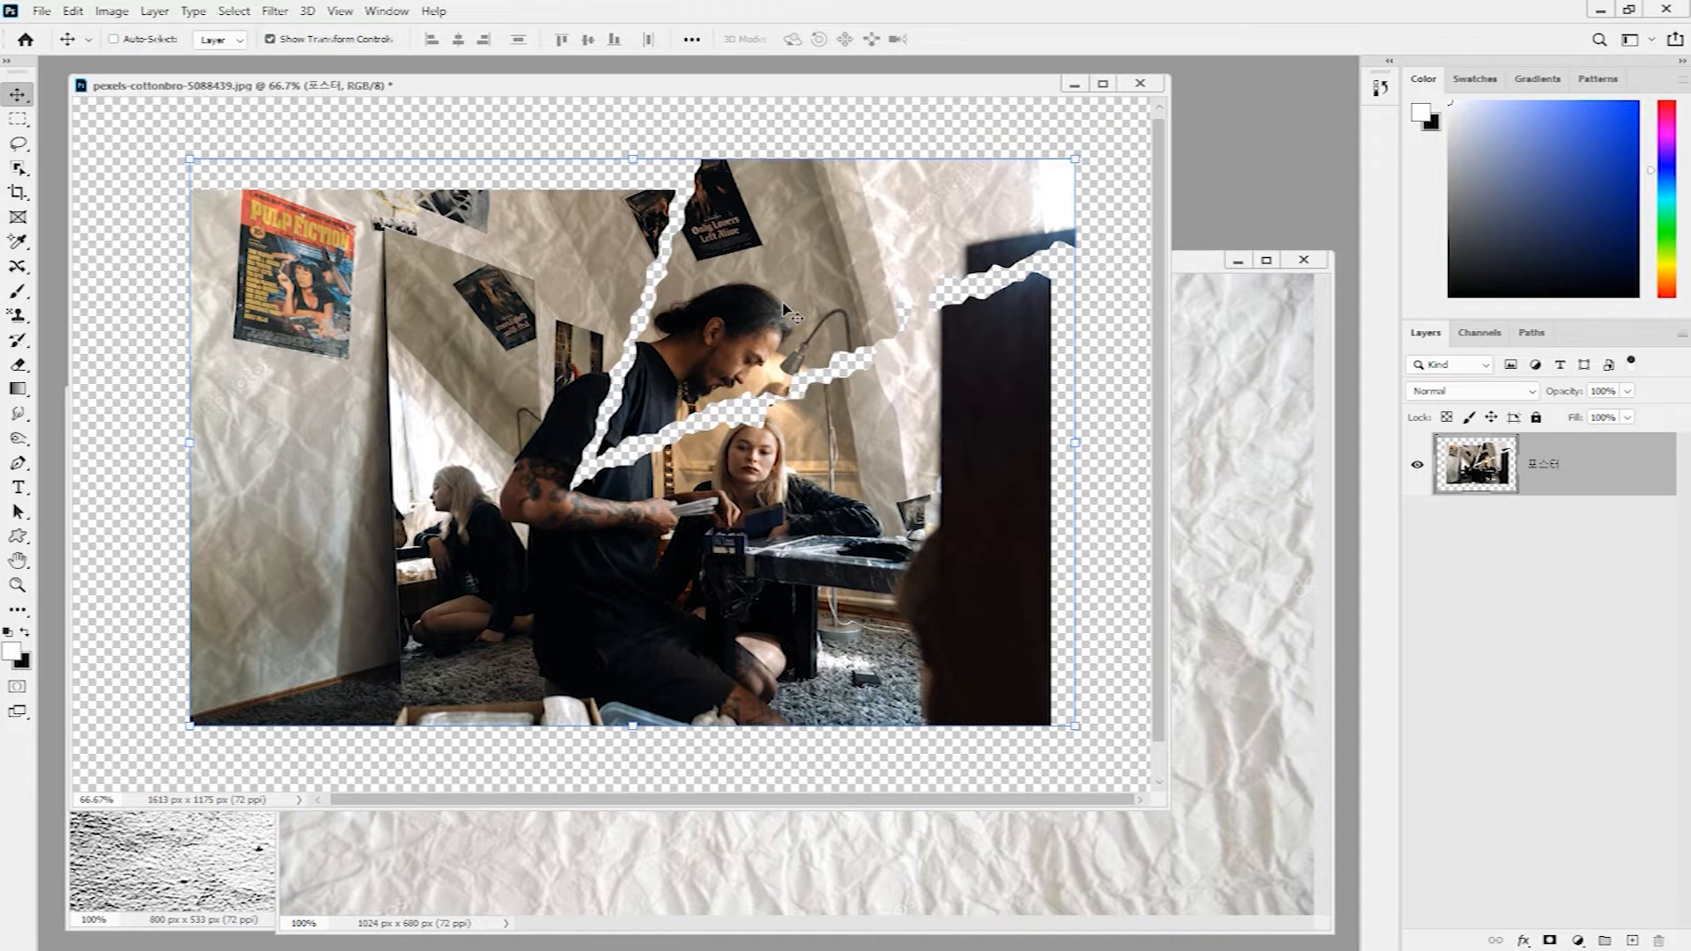
{"action": "left_click", "coordinate": [270, 40]}
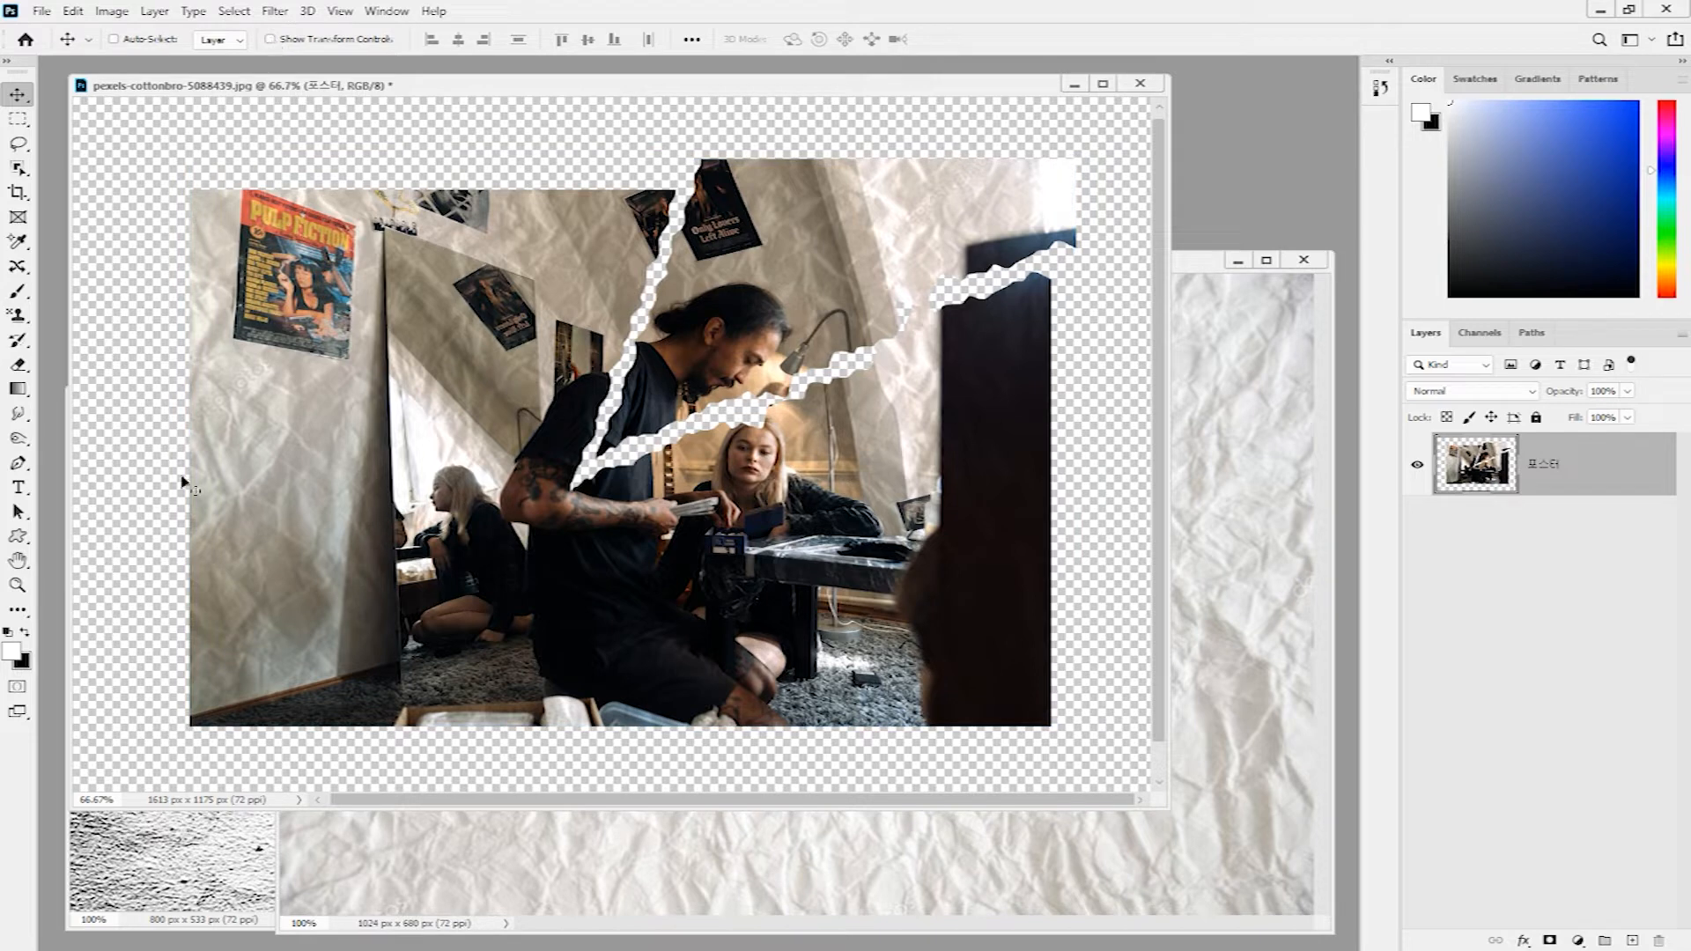
- Select three jagged claw-like strips on the poster's lower-left wall area with the Lasso tool and delete them
{"action": "left_click", "coordinate": [18, 587]}
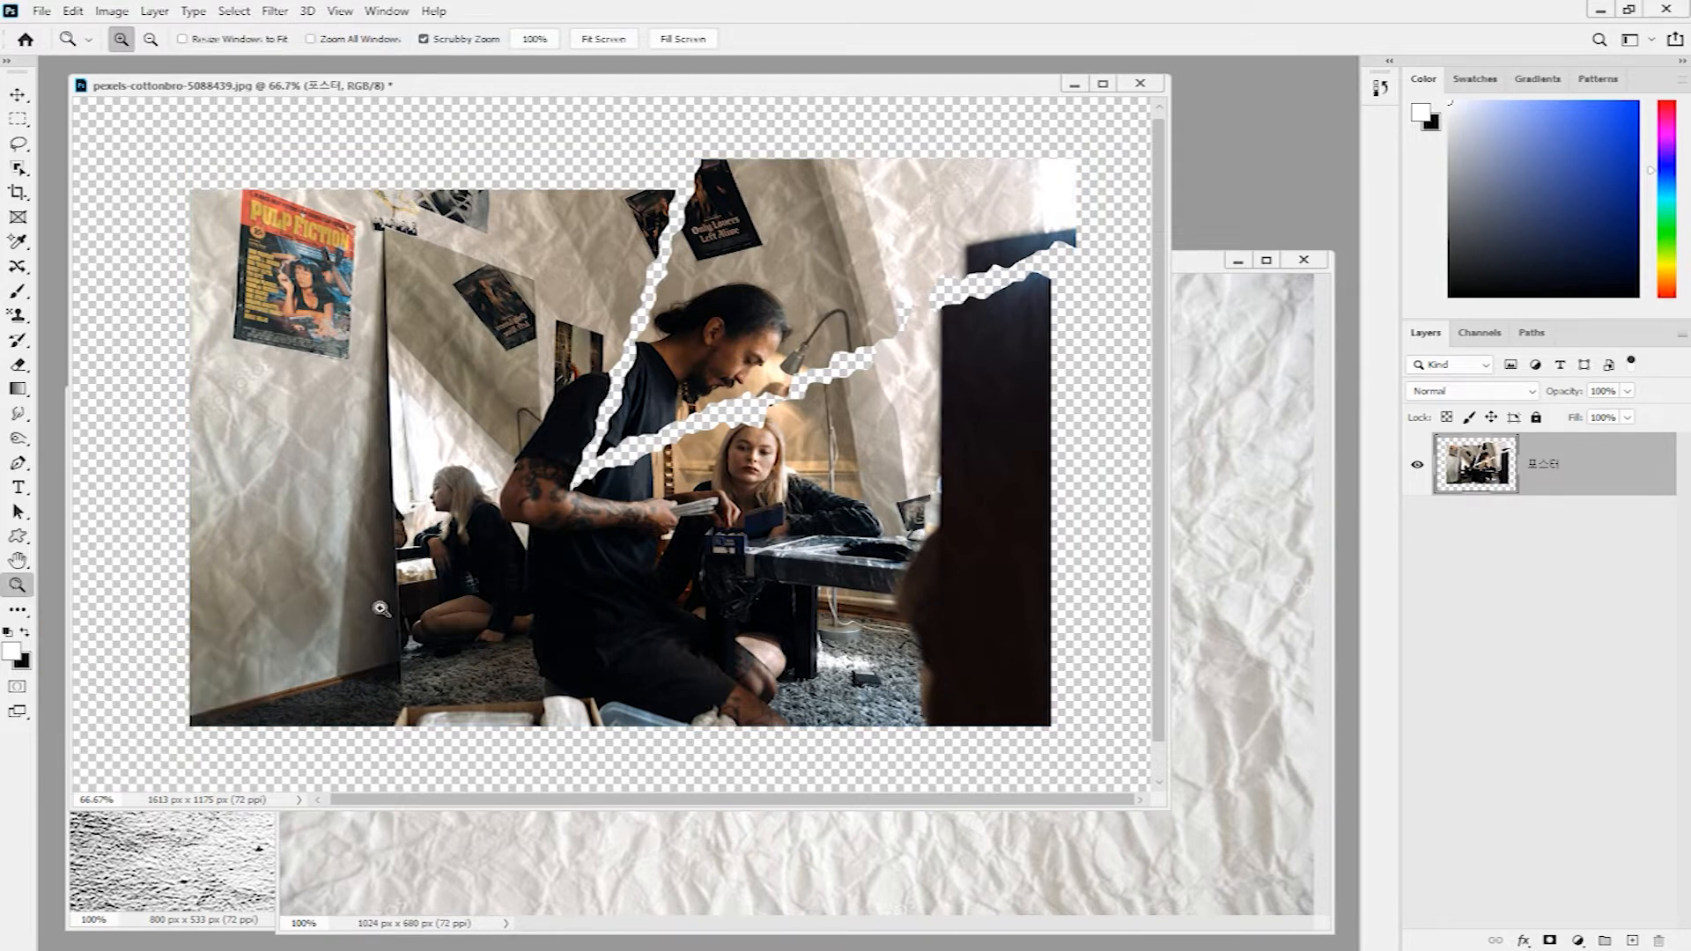
{"action": "left_click_drag", "start_coordinate": [407, 609], "coordinate": [459, 632]}
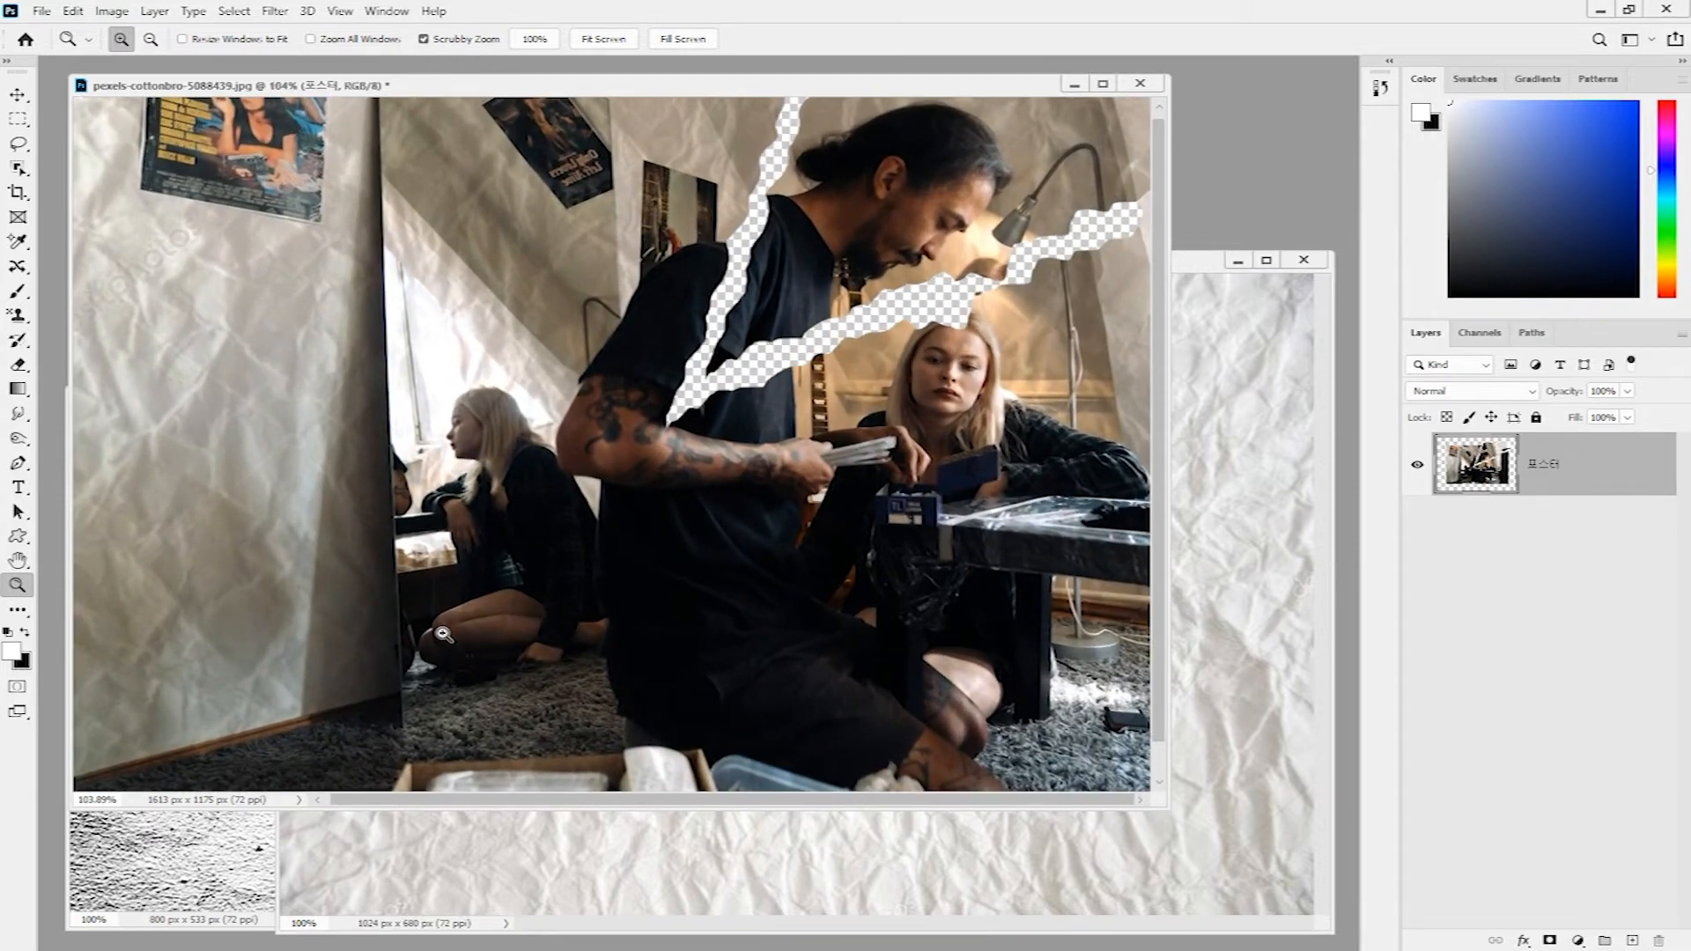
{"action": "left_click_drag", "start_coordinate": [487, 806], "coordinate": [417, 806]}
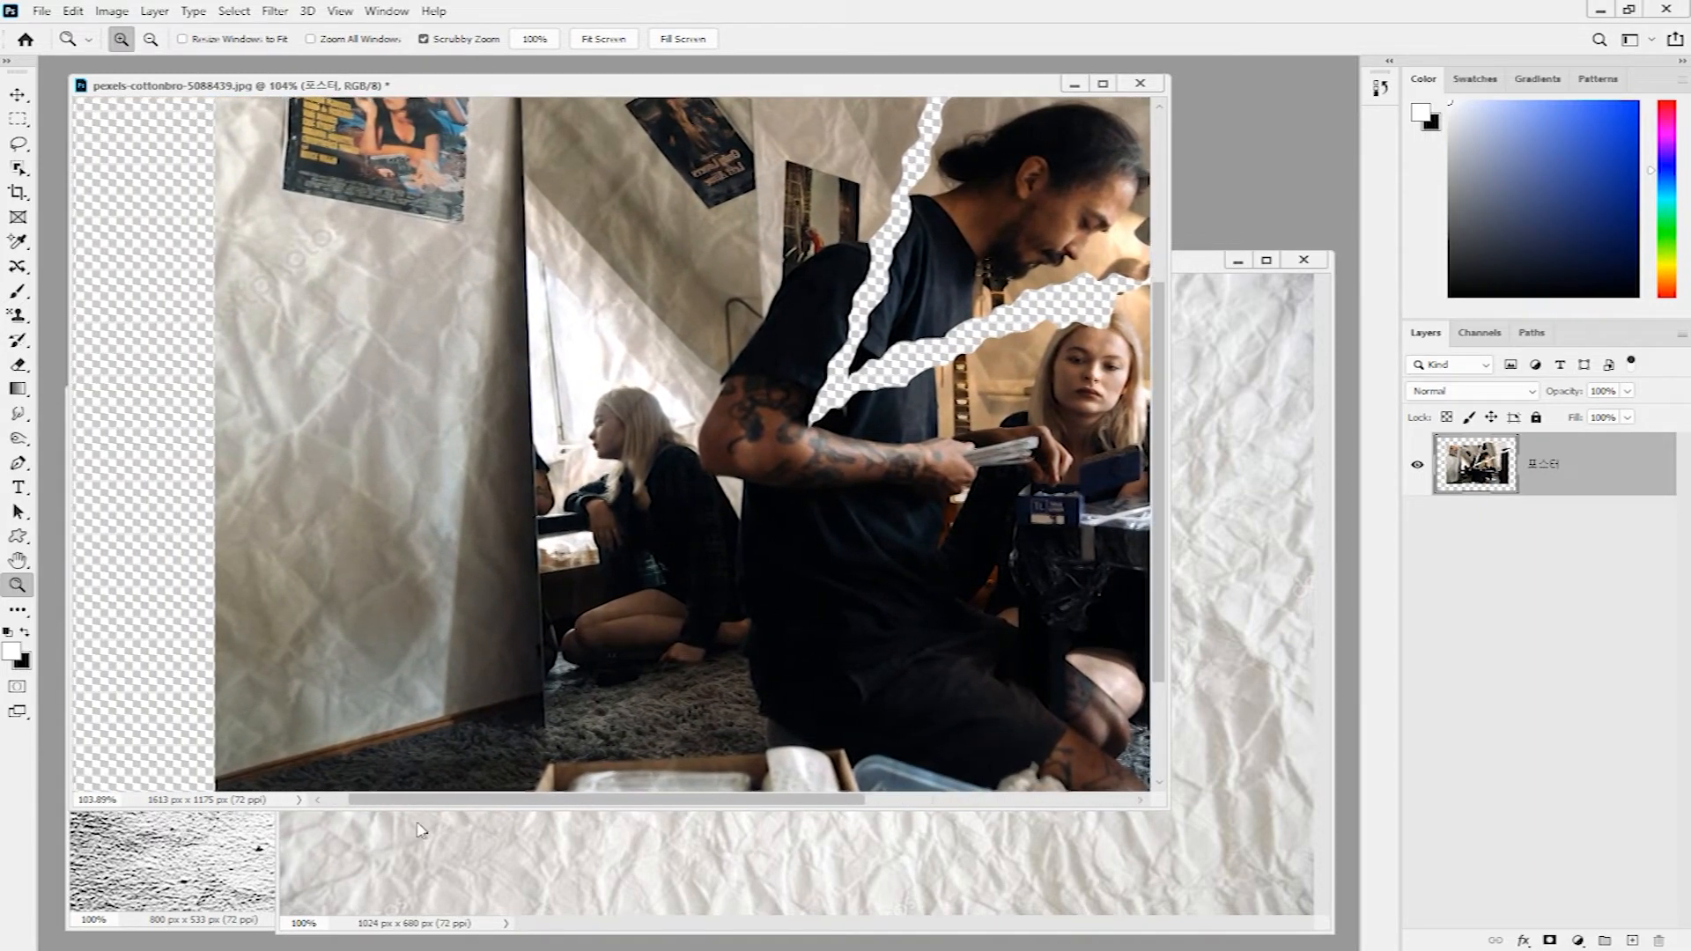
{"action": "left_click_drag", "start_coordinate": [1165, 405], "coordinate": [1166, 476]}
{"action": "left_click", "coordinate": [18, 144]}
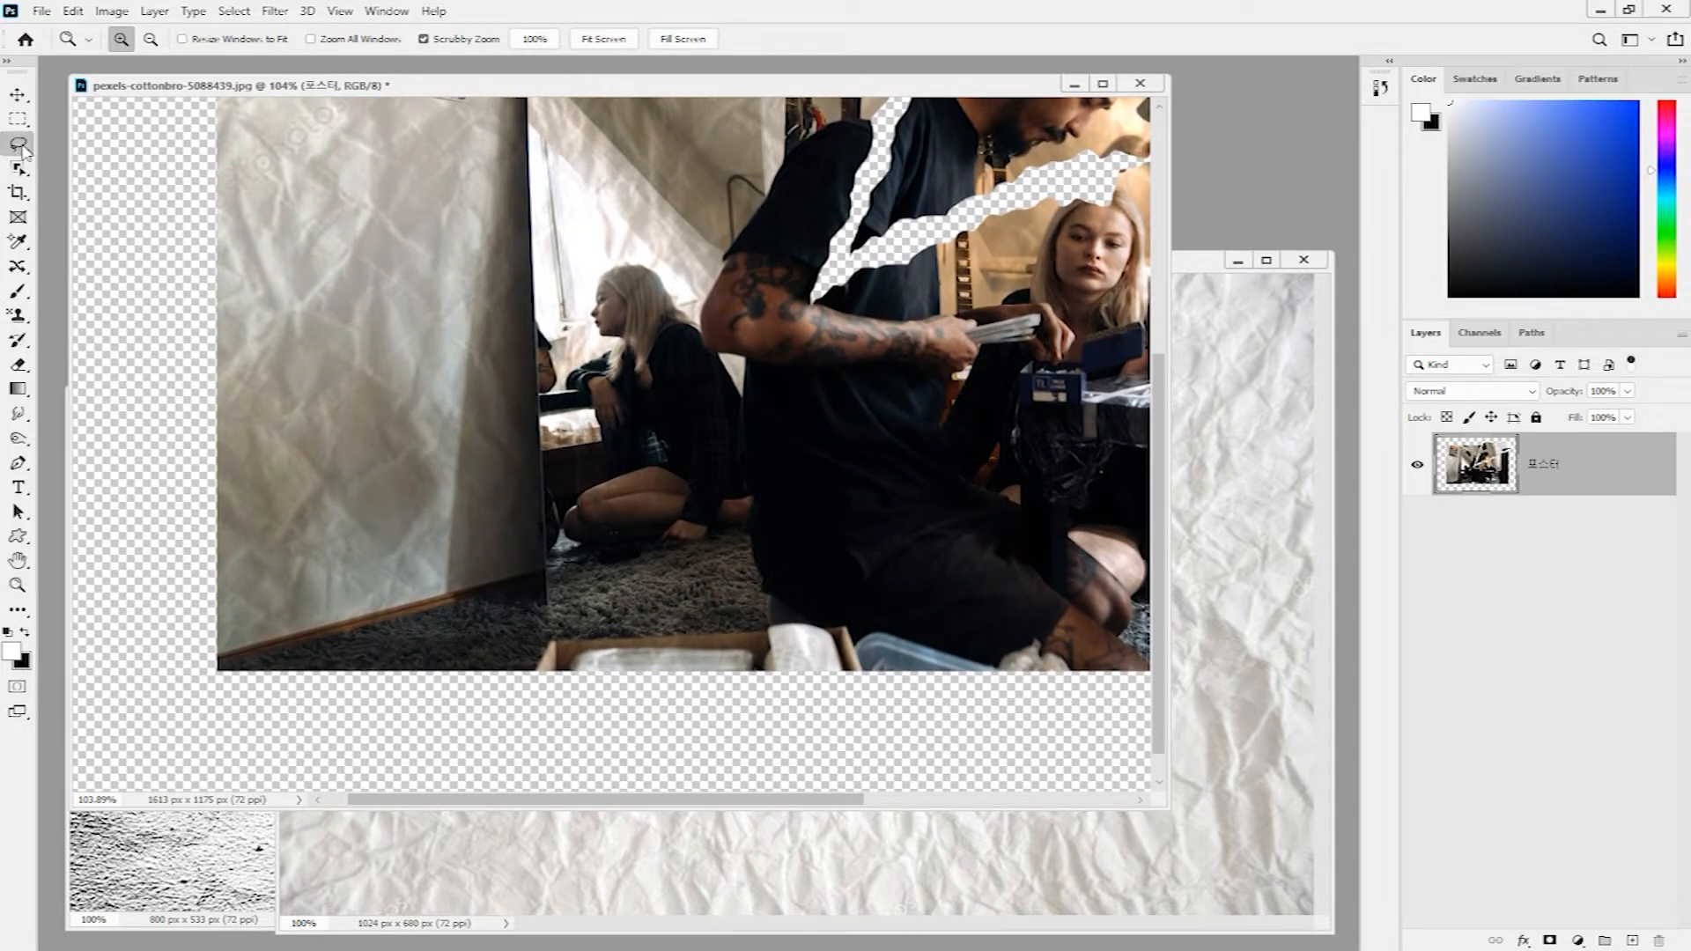
{"action": "left_click", "coordinate": [84, 147]}
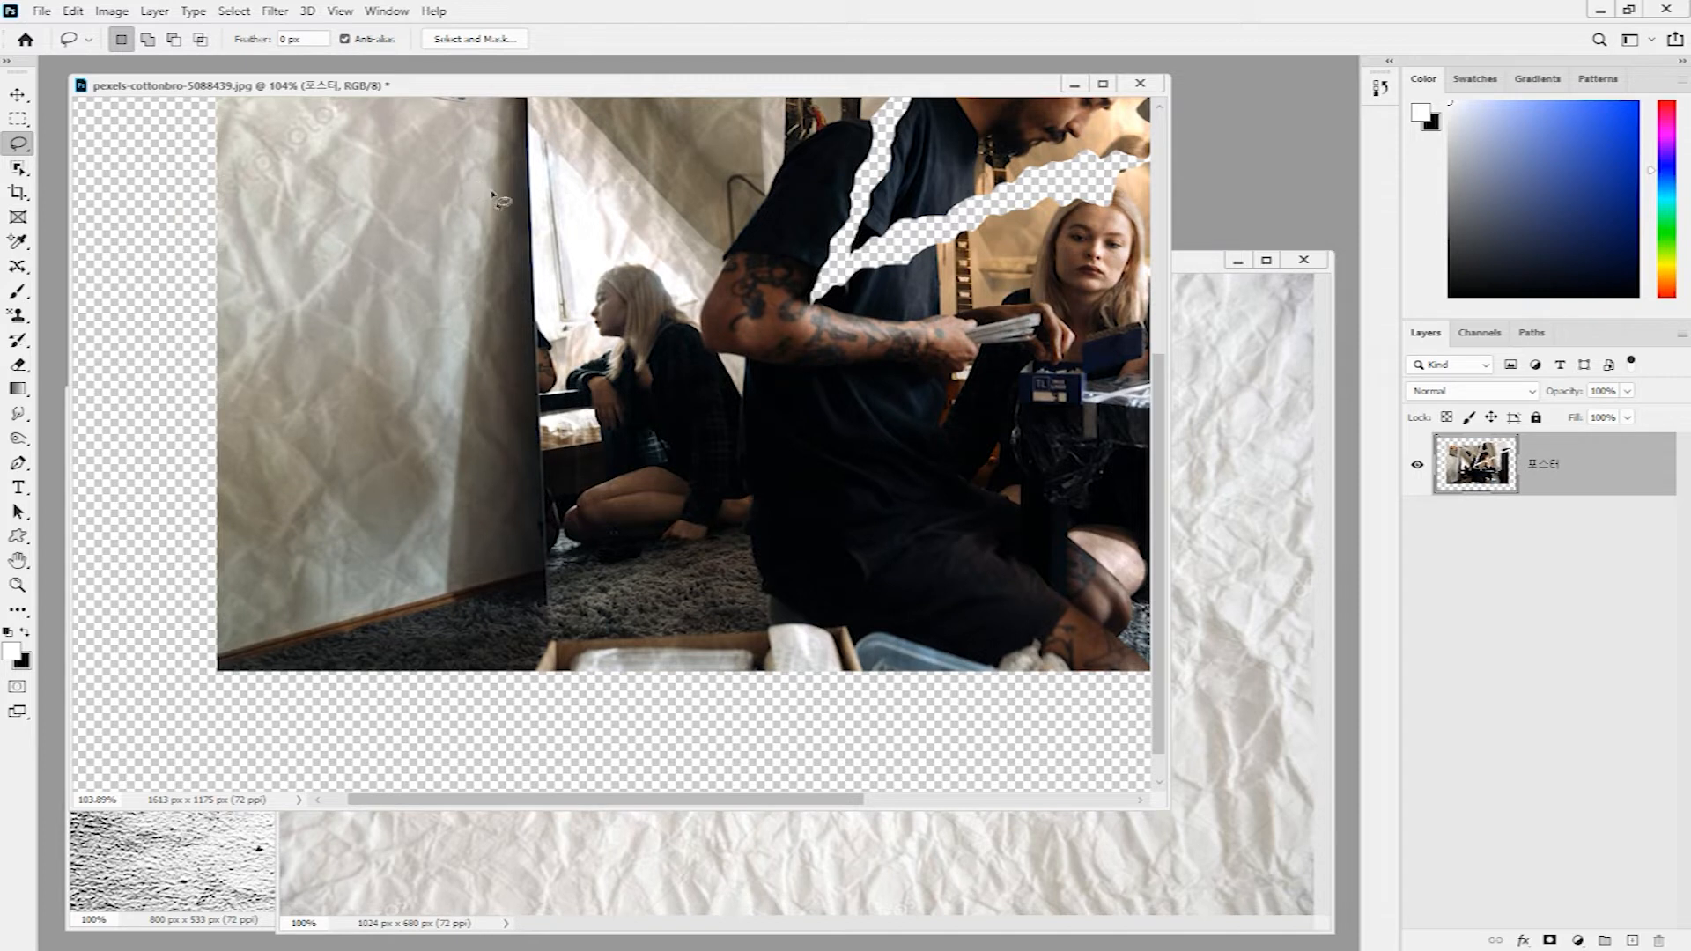
{"action": "mouse_move", "coordinate": [487, 232]}
{"action": "left_mouse_down"}
{"action": "mouse_move", "coordinate": [398, 347]}
{"action": "mouse_move", "coordinate": [183, 460]}
{"action": "mouse_move", "coordinate": [275, 440]}
{"action": "mouse_move", "coordinate": [417, 351]}
{"action": "mouse_move", "coordinate": [490, 236]}
{"action": "left_mouse_up"}
{"action": "key", "text": "shift"}
{"action": "mouse_move", "coordinate": [275, 495]}
{"action": "left_mouse_down"}
{"action": "mouse_move", "coordinate": [342, 468]}
{"action": "mouse_move", "coordinate": [463, 335]}
{"action": "mouse_move", "coordinate": [413, 431]}
{"action": "mouse_move", "coordinate": [280, 493]}
{"action": "left_mouse_up"}
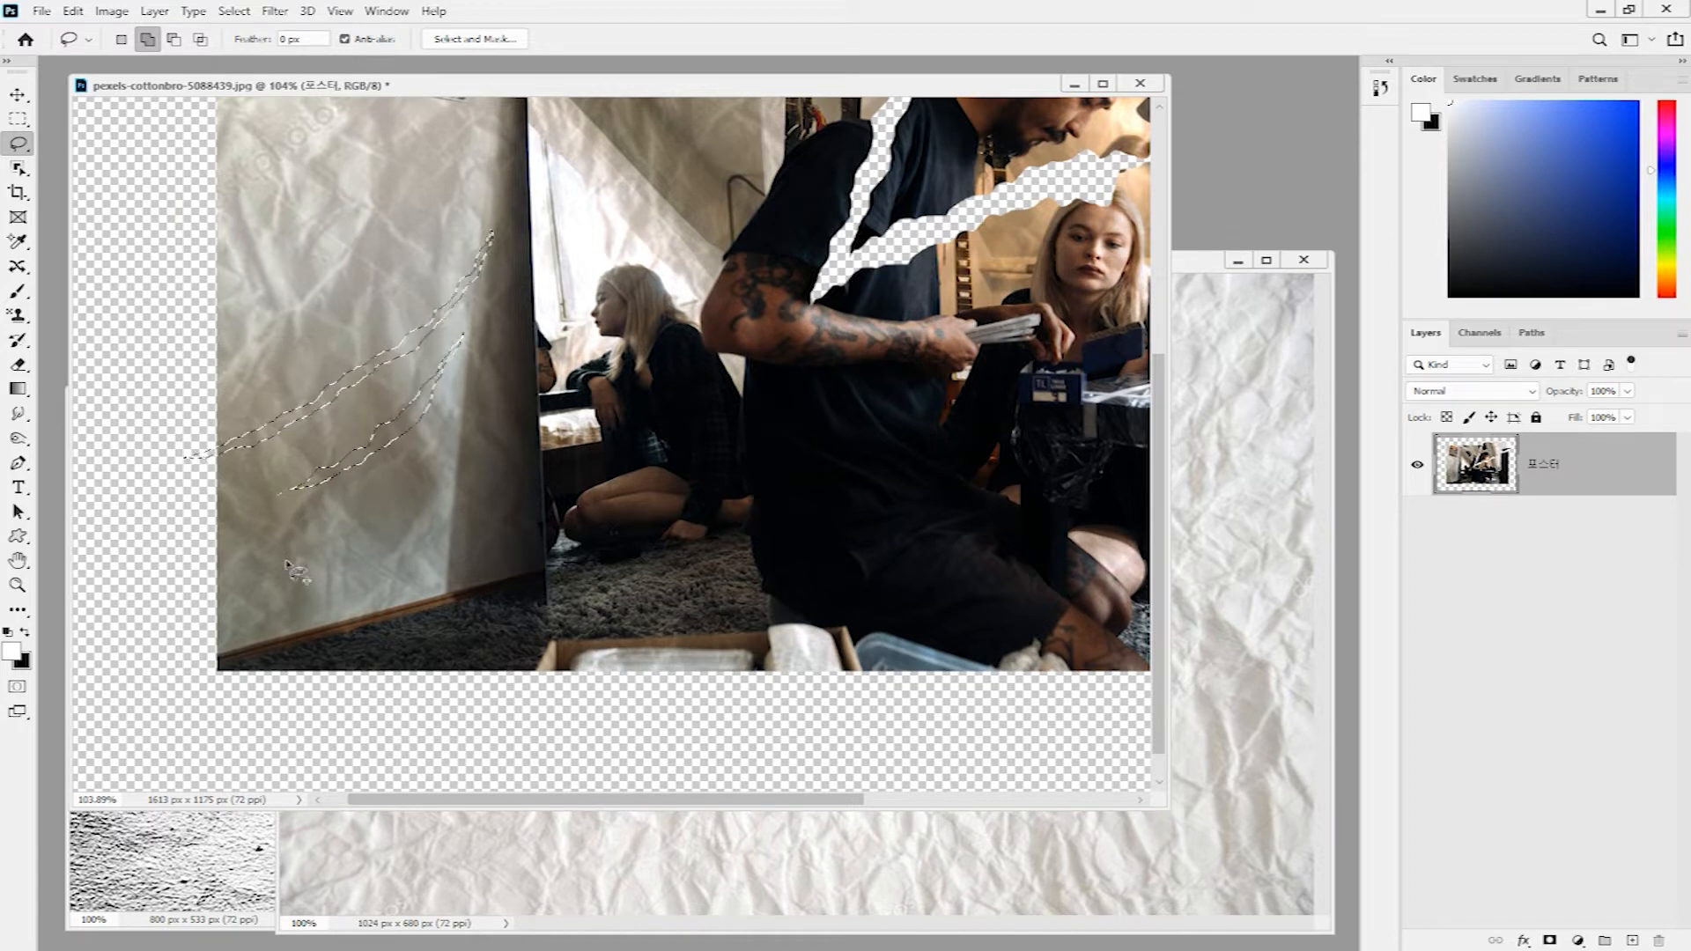
{"action": "left_click_drag", "start_coordinate": [286, 563], "coordinate": [347, 526]}
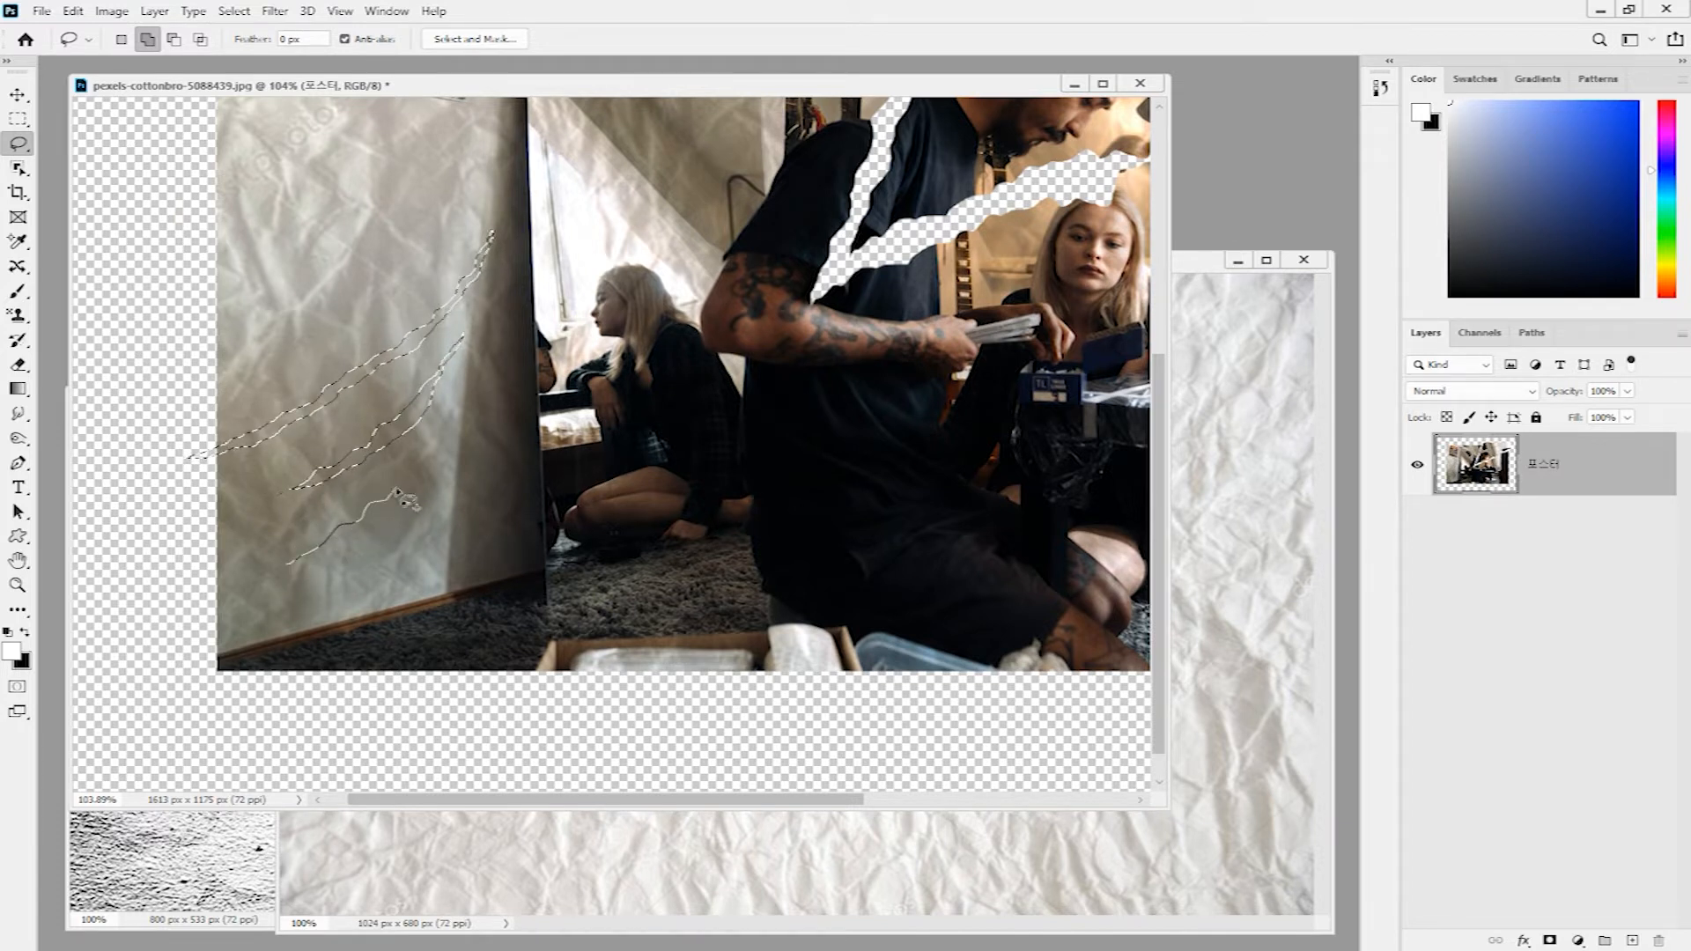
{"action": "mouse_move", "coordinate": [440, 419]}
{"action": "left_mouse_down"}
{"action": "mouse_move", "coordinate": [396, 513]}
{"action": "mouse_move", "coordinate": [292, 567]}
{"action": "left_mouse_up"}
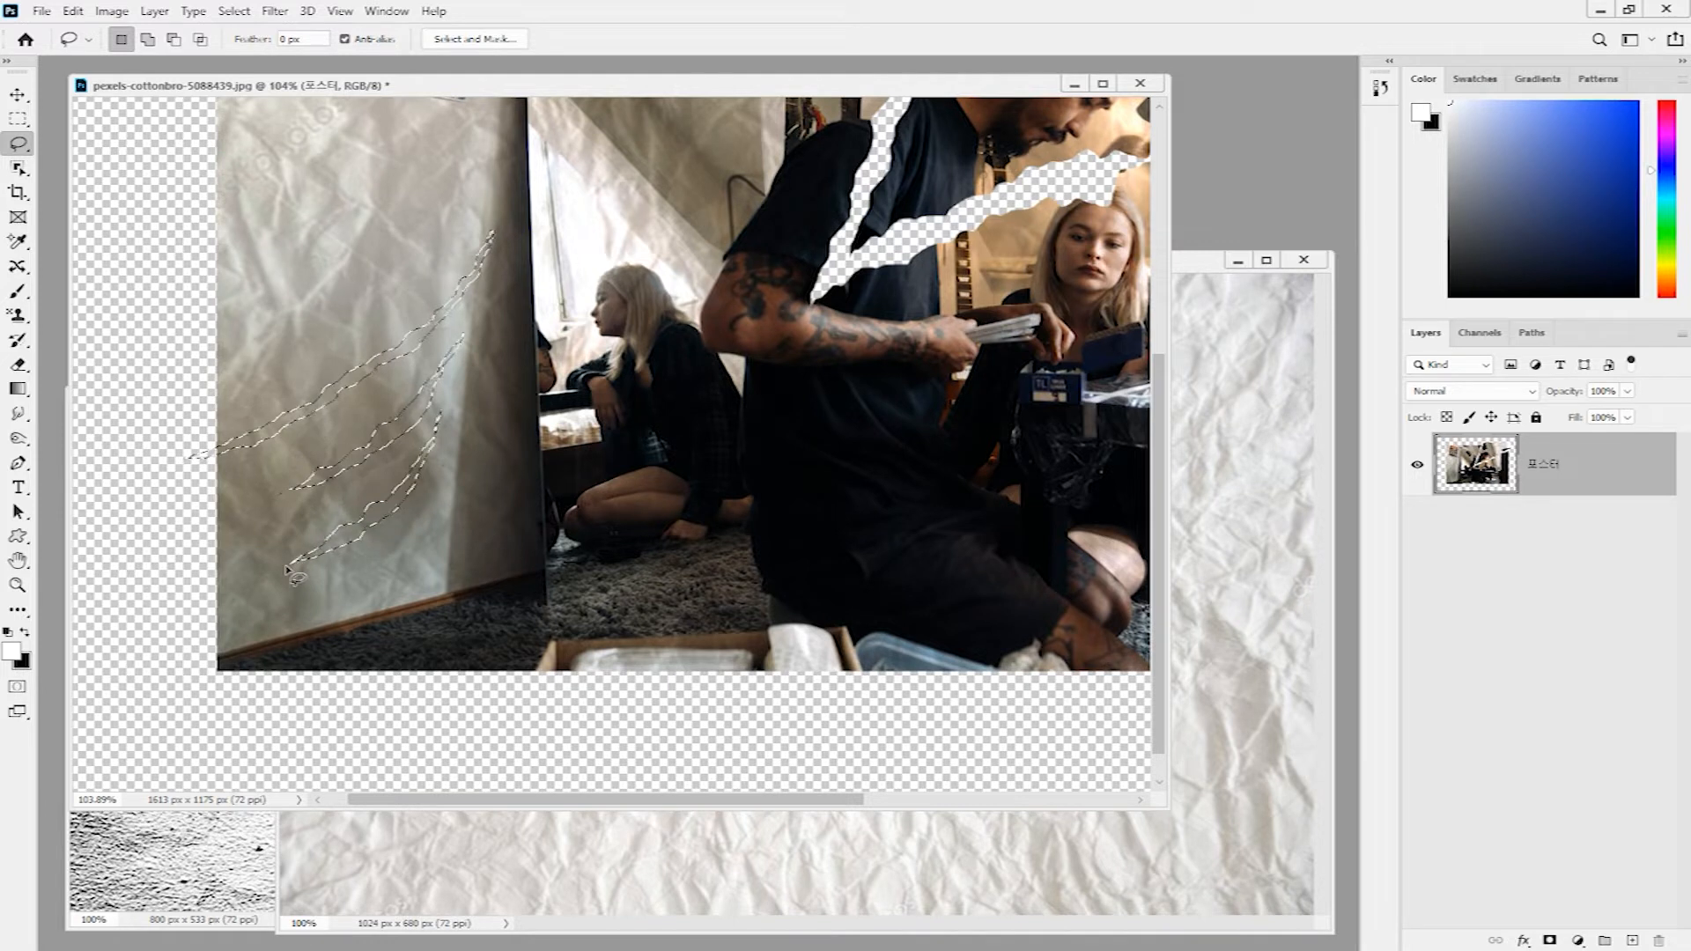
{"action": "key", "text": "Delete"}
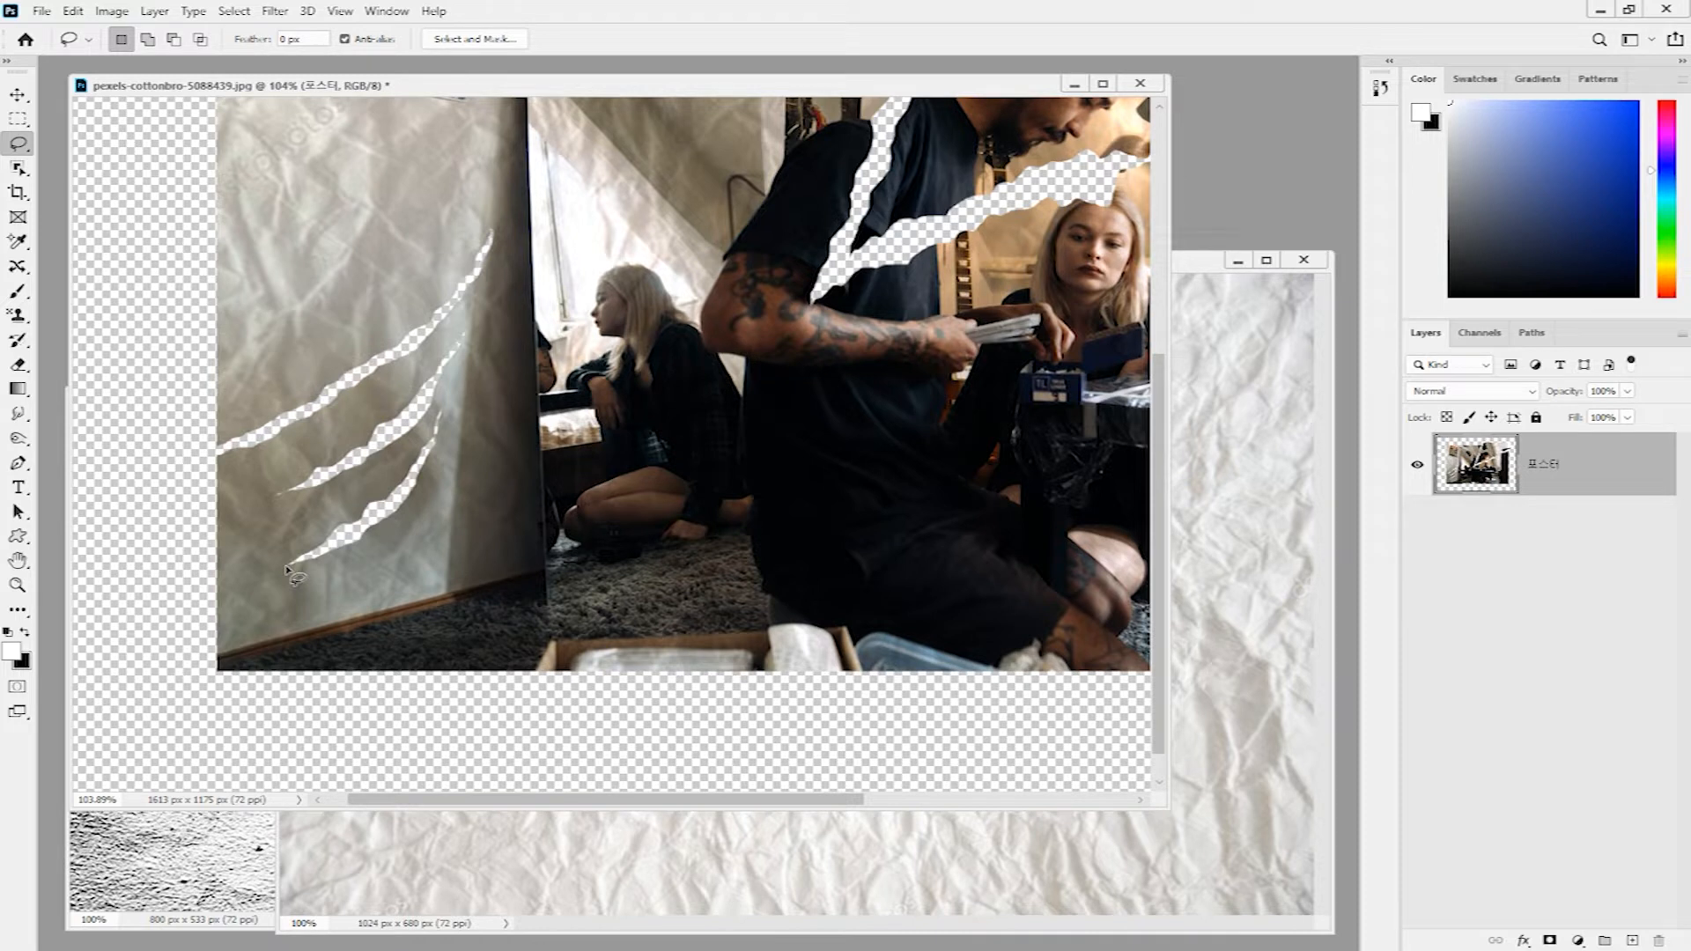
- Add a new layer above the poster and name it 종이 질감
{"action": "left_click", "coordinate": [1632, 940]}
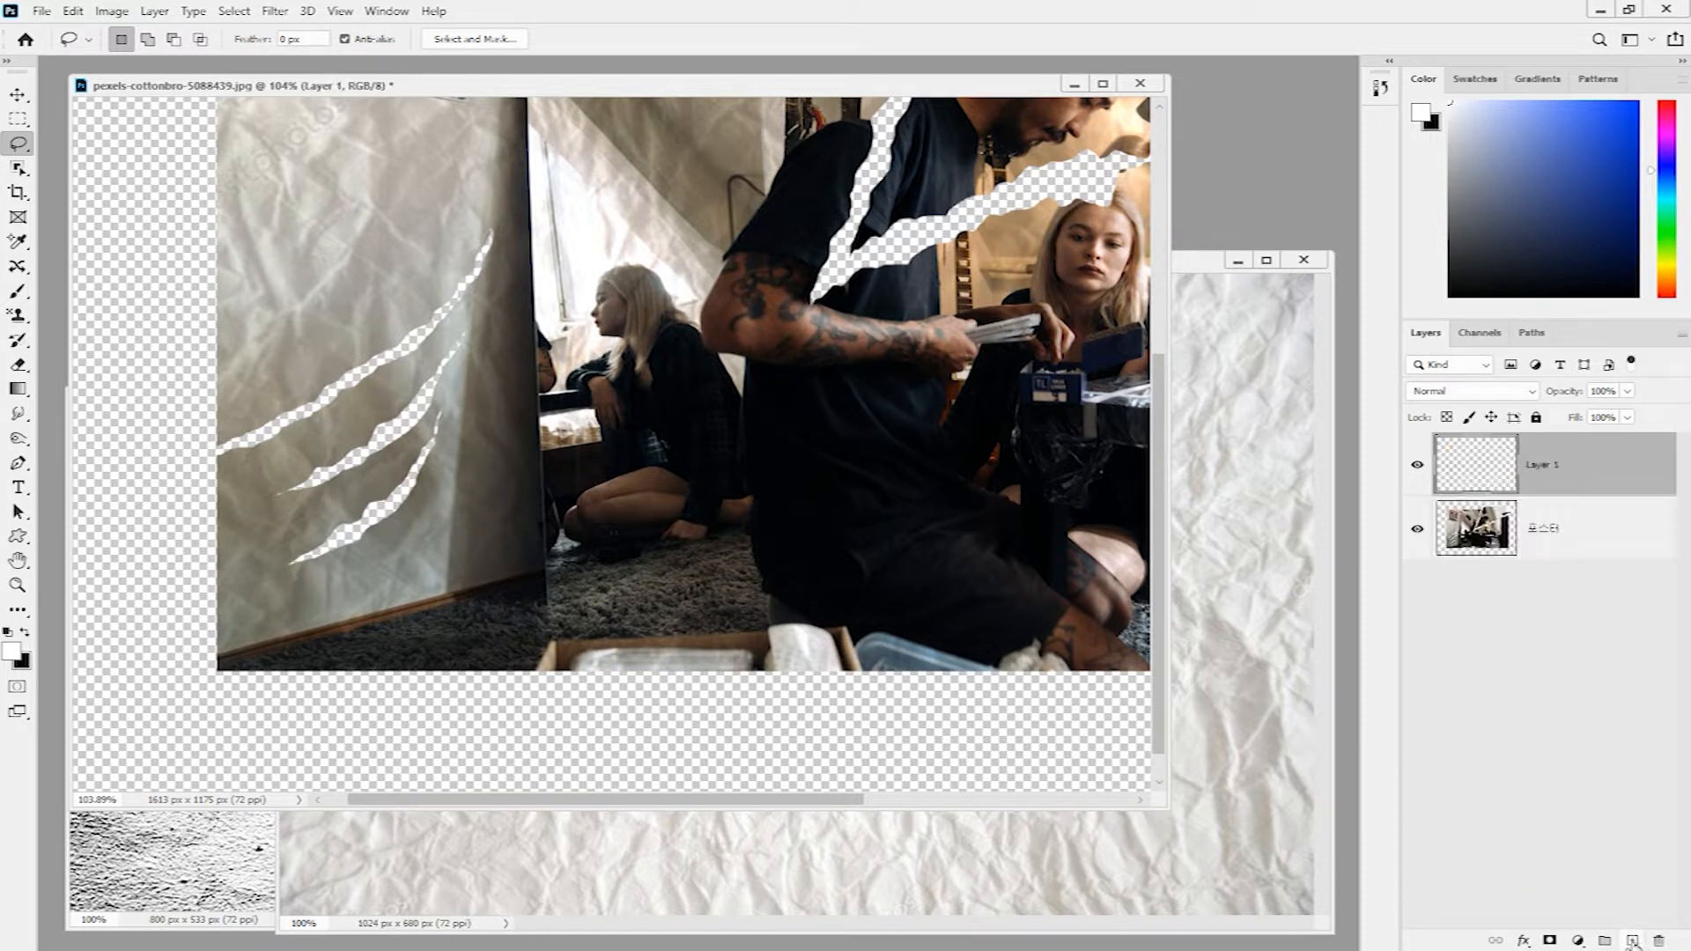
{"action": "double_click", "coordinate": [1542, 467]}
{"action": "type", "text": "ㅊ"}
{"action": "type", "text": "종이"}
{"action": "type", "text": " 질감"}
{"action": "key", "text": "Return"}
- Select a thin jagged strip along the uppermost claw tear with the Lasso tool and fill it with white (ffffff)
{"action": "mouse_move", "coordinate": [492, 226]}
{"action": "left_mouse_down"}
{"action": "mouse_move", "coordinate": [405, 341]}
{"action": "mouse_move", "coordinate": [217, 449]}
{"action": "mouse_move", "coordinate": [410, 349]}
{"action": "mouse_move", "coordinate": [489, 237]}
{"action": "left_mouse_up"}
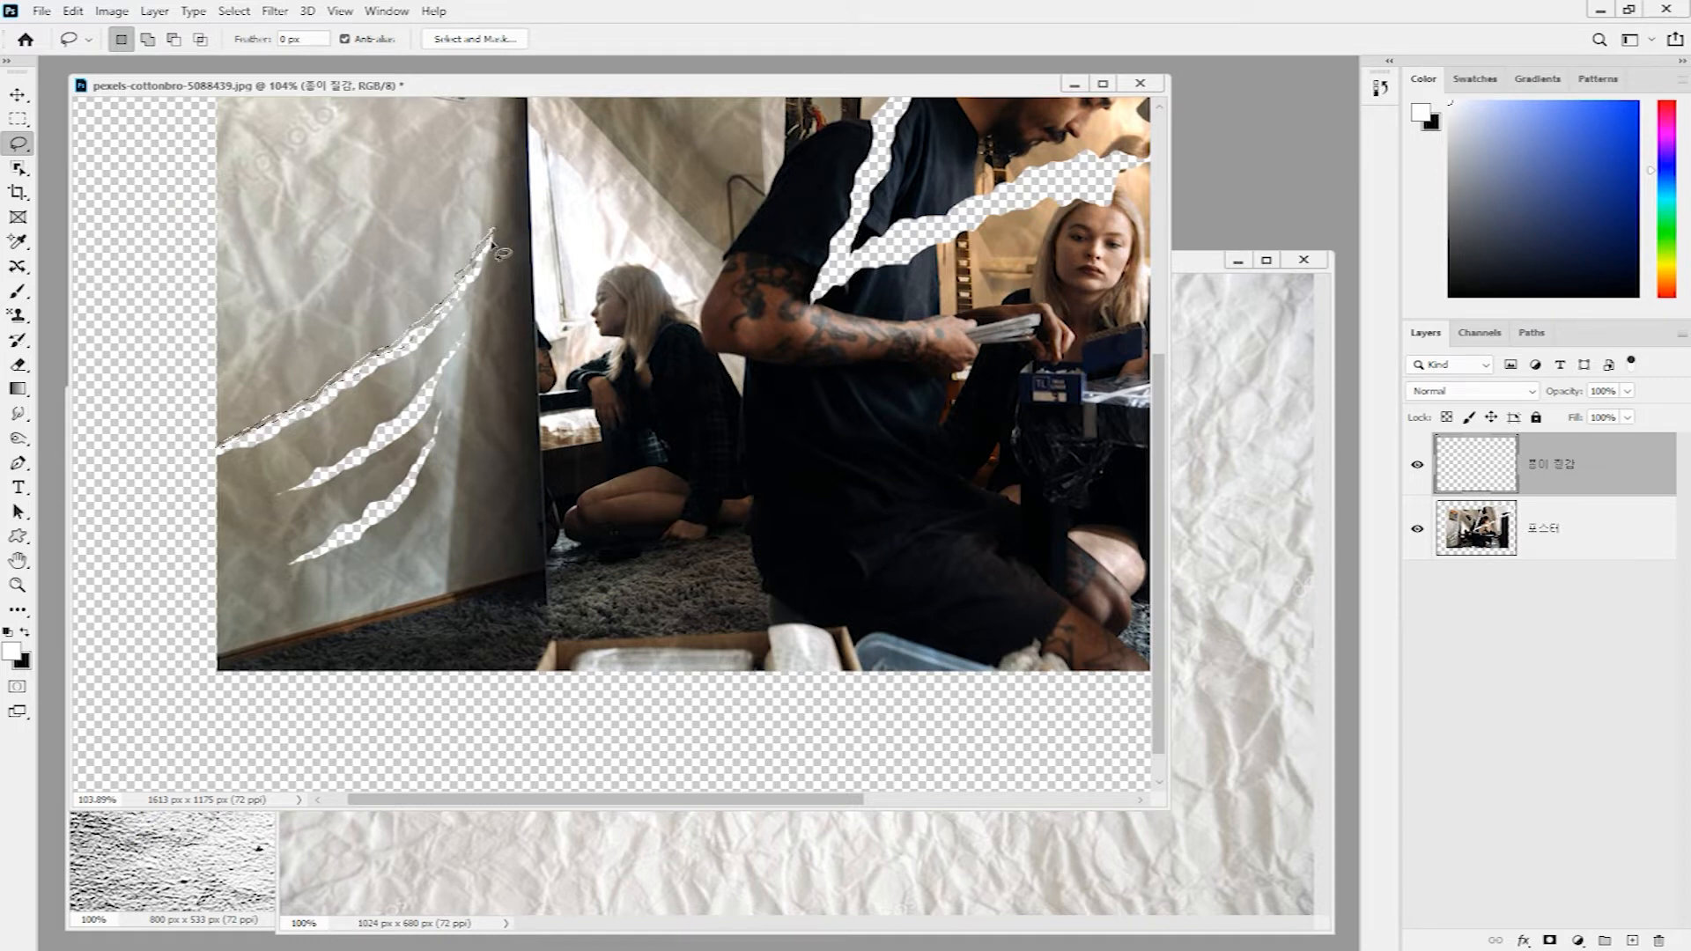
{"action": "key", "text": "i"}
{"action": "left_click", "coordinate": [12, 652]}
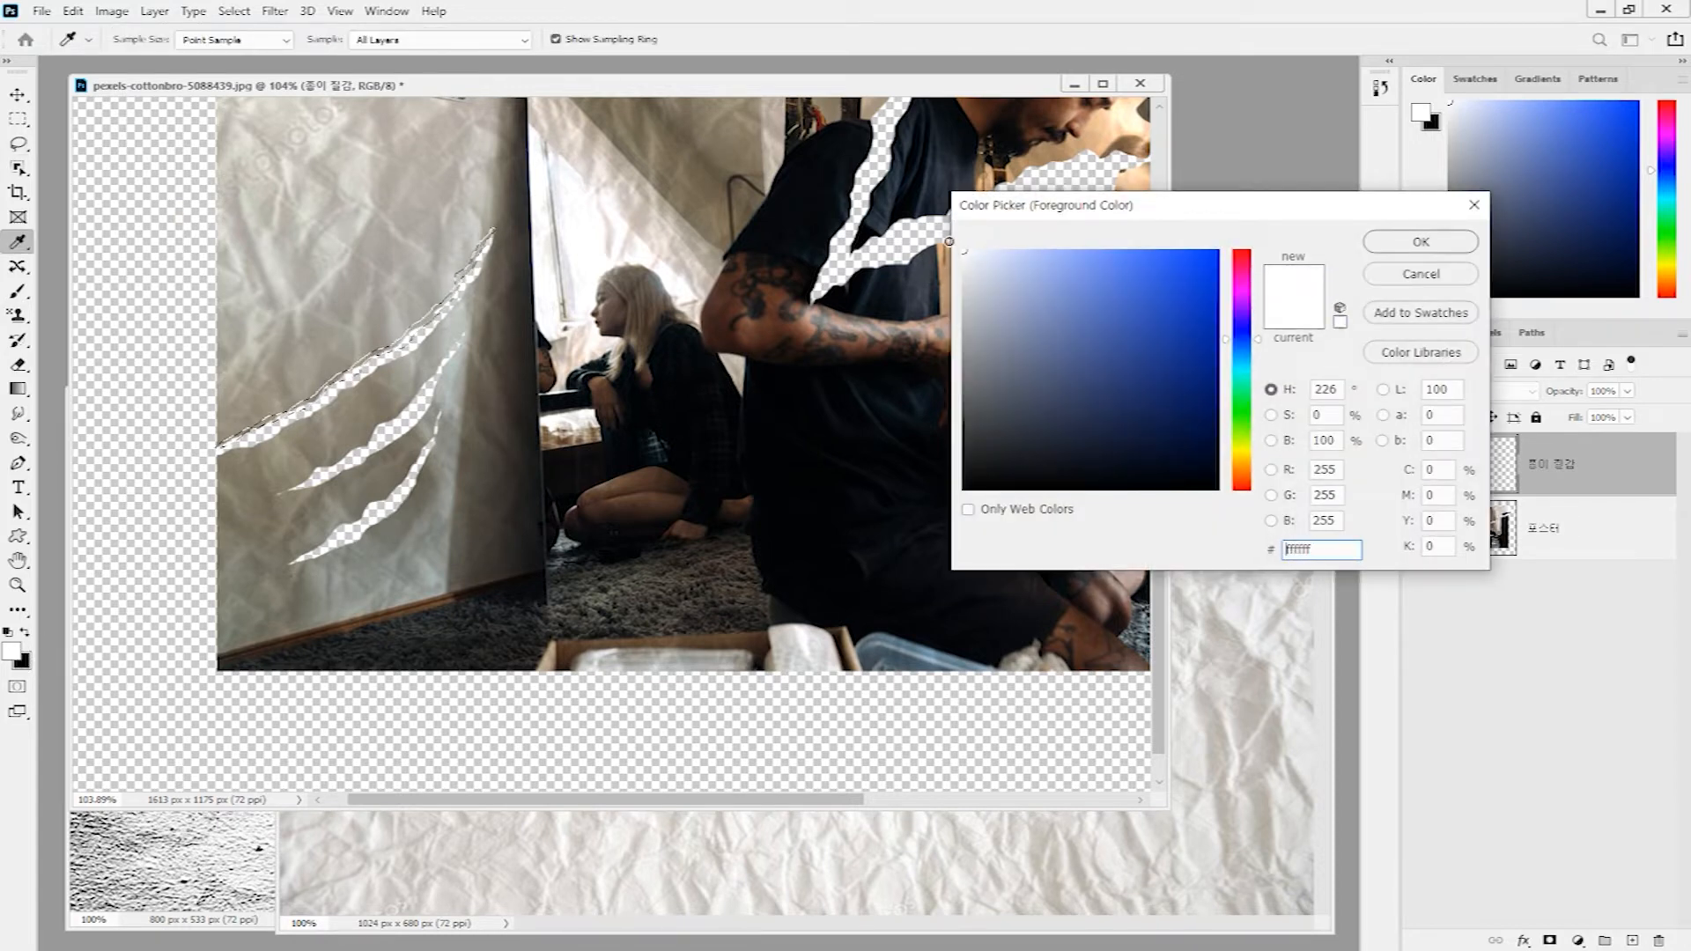
{"action": "left_click", "coordinate": [1394, 243]}
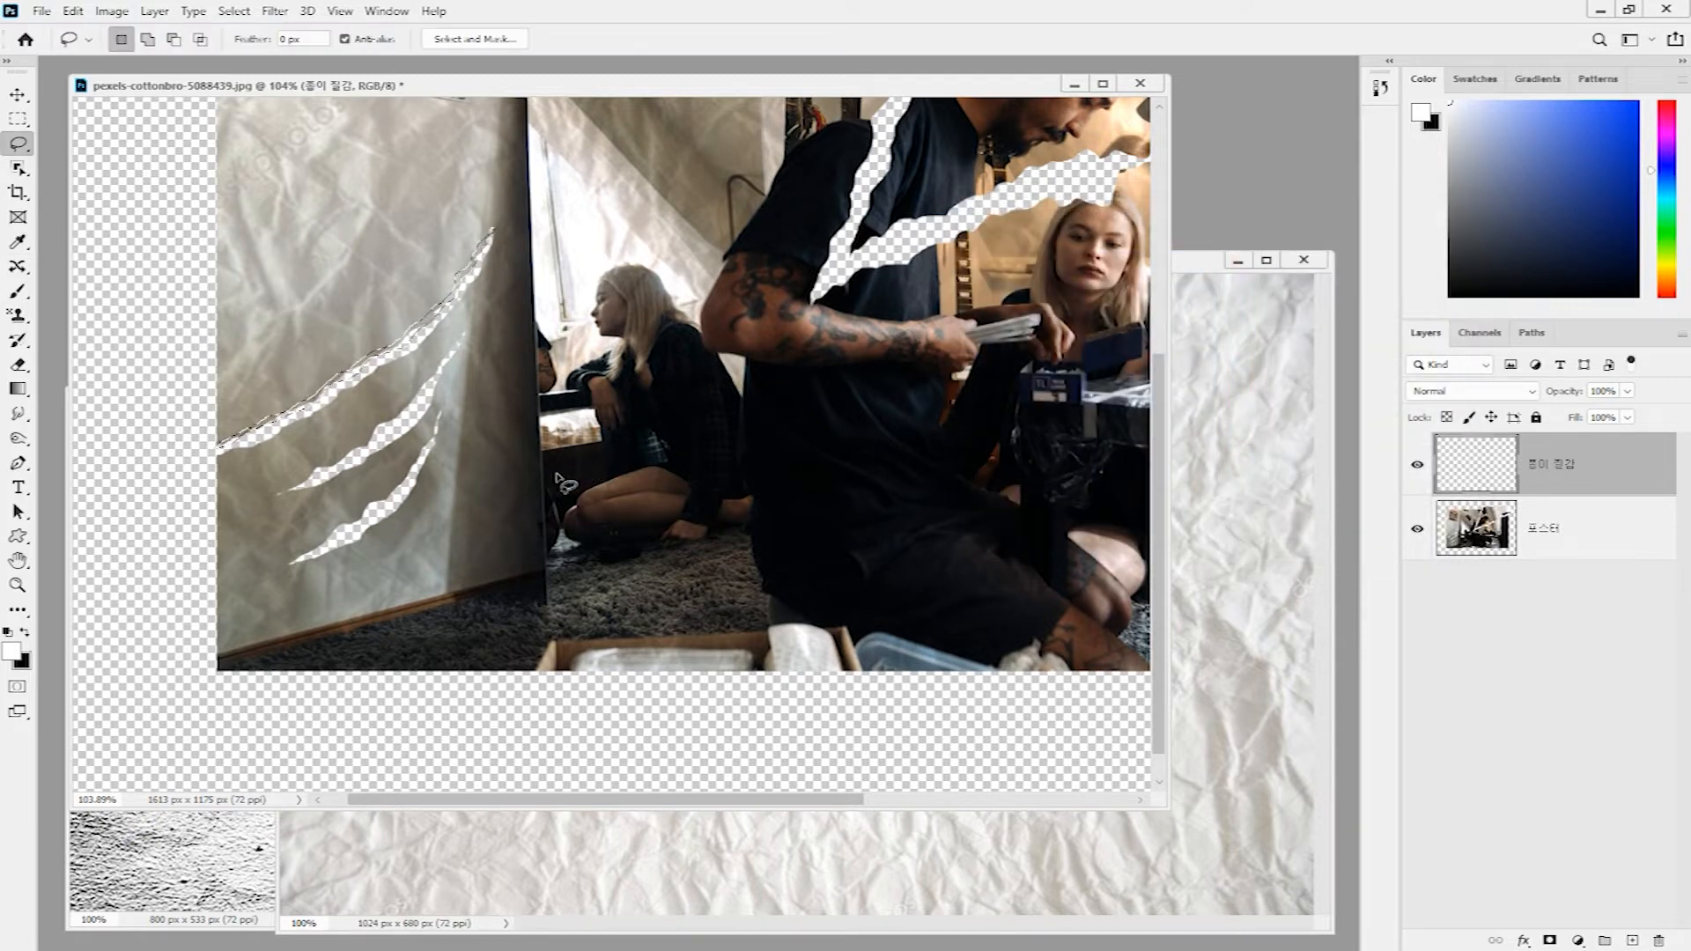
{"action": "key", "text": "alt+BackSpace"}
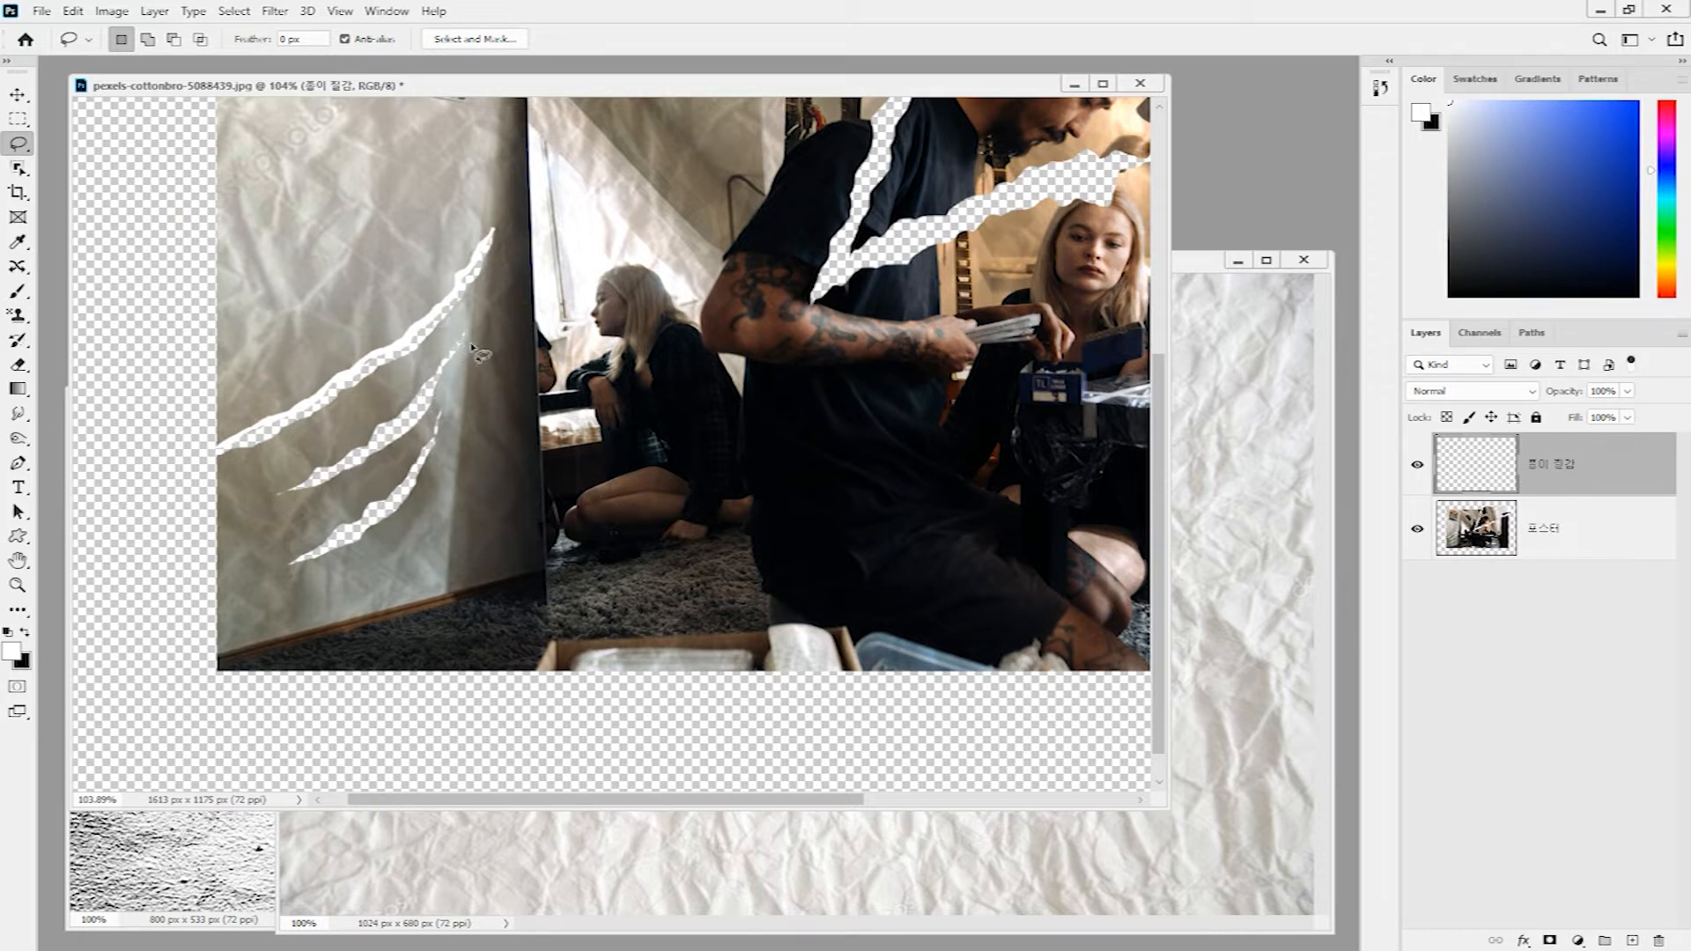
- Lasso thin jagged strips along the two lower claw tears and fill them with white
{"action": "mouse_move", "coordinate": [278, 494]}
{"action": "left_mouse_down"}
{"action": "mouse_move", "coordinate": [439, 375]}
{"action": "mouse_move", "coordinate": [369, 463]}
{"action": "mouse_move", "coordinate": [280, 493]}
{"action": "left_mouse_up"}
{"action": "key", "text": "Delete"}
{"action": "mouse_move", "coordinate": [293, 557]}
{"action": "left_mouse_down"}
{"action": "mouse_move", "coordinate": [370, 509]}
{"action": "mouse_move", "coordinate": [440, 414]}
{"action": "mouse_move", "coordinate": [396, 497]}
{"action": "mouse_move", "coordinate": [293, 559]}
{"action": "left_mouse_up"}
{"action": "key", "text": "Delete"}
- Lasso jagged strips along both arms of the large torn gap around the upper-right piece, fill them with white and deselect
{"action": "scroll", "coordinate": [238, 664], "scroll_direction": "right", "scroll_amount": 6}
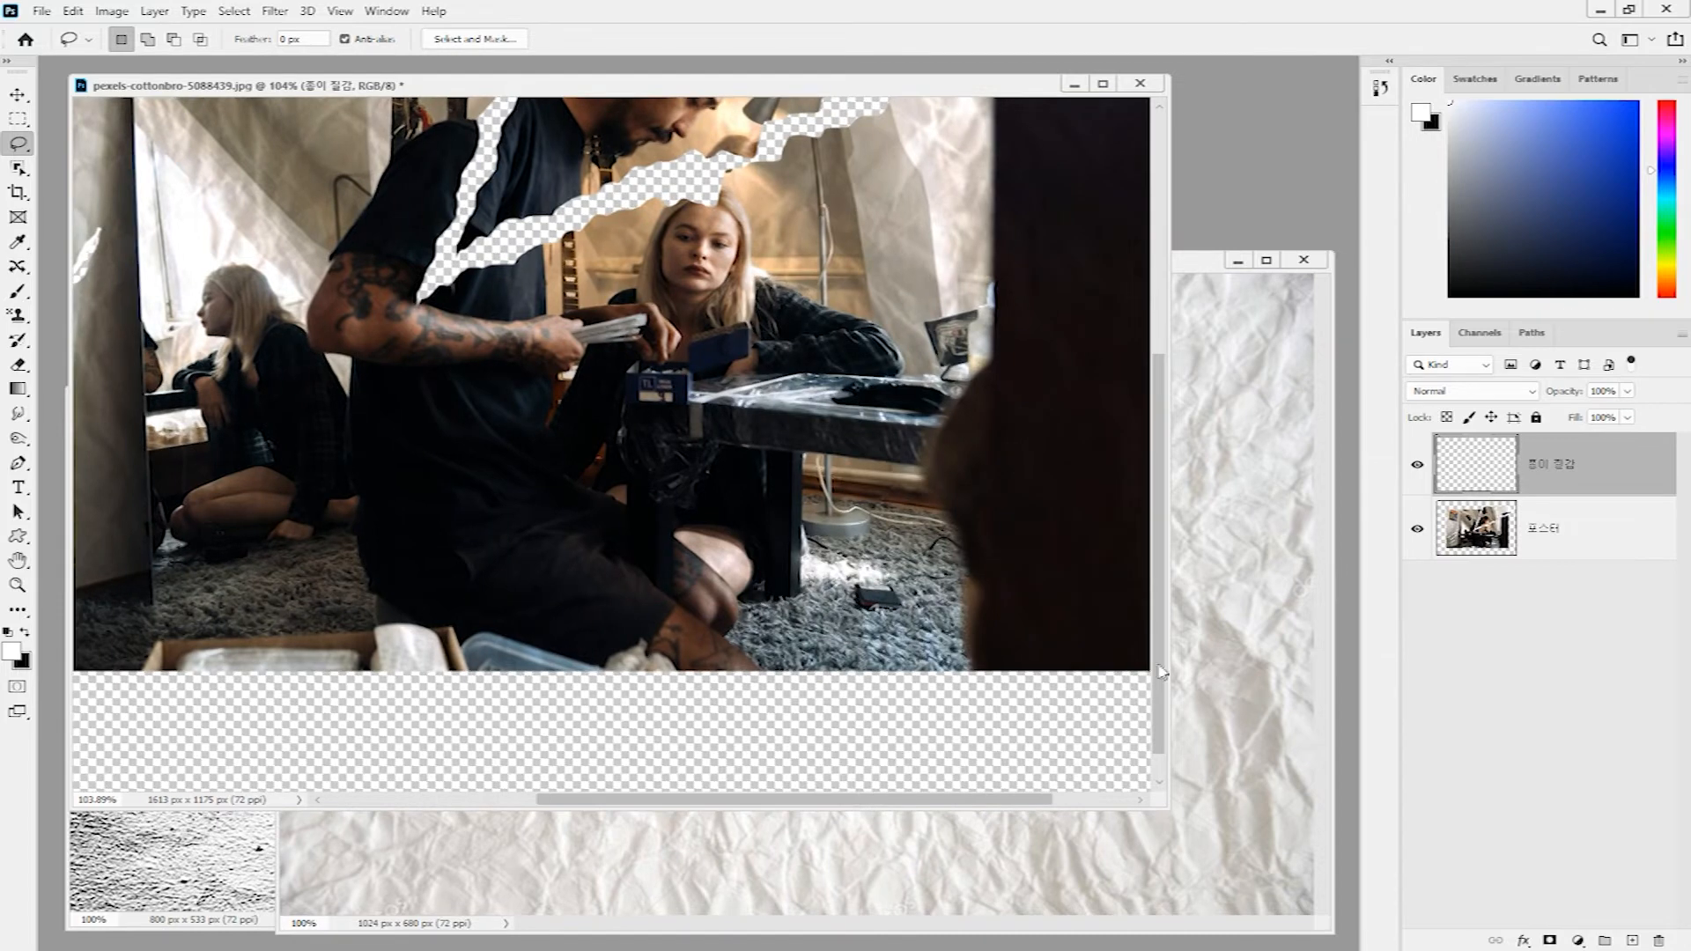
{"action": "scroll", "coordinate": [264, 607], "scroll_direction": "up", "scroll_amount": 5}
{"action": "scroll", "coordinate": [397, 308], "scroll_direction": "right", "scroll_amount": 2}
{"action": "mouse_move", "coordinate": [443, 201]}
{"action": "left_mouse_down"}
{"action": "mouse_move", "coordinate": [320, 595]}
{"action": "mouse_move", "coordinate": [253, 631]}
{"action": "mouse_move", "coordinate": [297, 662]}
{"action": "mouse_move", "coordinate": [446, 204]}
{"action": "left_mouse_up"}
{"action": "key", "text": "Delete"}
{"action": "mouse_move", "coordinate": [324, 613]}
{"action": "left_mouse_down"}
{"action": "mouse_move", "coordinate": [626, 517]}
{"action": "mouse_move", "coordinate": [673, 473]}
{"action": "mouse_move", "coordinate": [772, 434]}
{"action": "mouse_move", "coordinate": [787, 383]}
{"action": "mouse_move", "coordinate": [830, 376]}
{"action": "mouse_move", "coordinate": [869, 331]}
{"action": "mouse_move", "coordinate": [975, 329]}
{"action": "mouse_move", "coordinate": [1041, 286]}
{"action": "mouse_move", "coordinate": [1074, 298]}
{"action": "mouse_move", "coordinate": [864, 339]}
{"action": "mouse_move", "coordinate": [767, 439]}
{"action": "mouse_move", "coordinate": [635, 490]}
{"action": "mouse_move", "coordinate": [623, 533]}
{"action": "mouse_move", "coordinate": [505, 537]}
{"action": "mouse_move", "coordinate": [471, 568]}
{"action": "mouse_move", "coordinate": [323, 618]}
{"action": "left_mouse_up"}
{"action": "key", "text": "alt+Delete"}
{"action": "key", "text": "ctrl+d"}
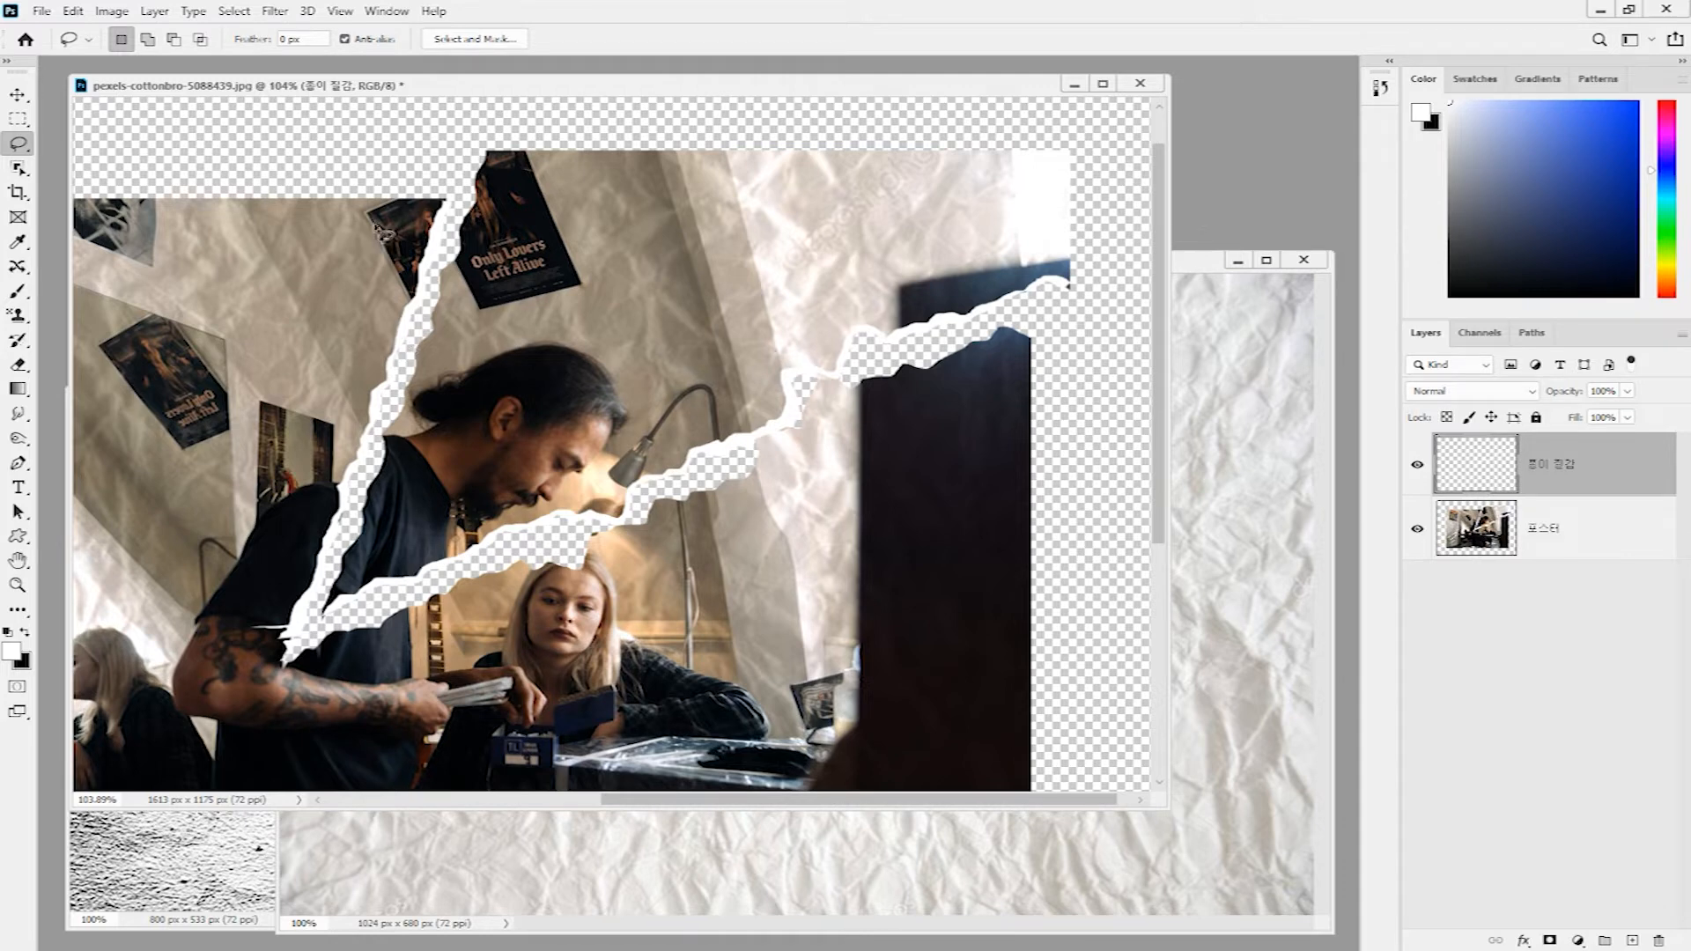
- Apply the Ripple distortion filter to the white paper edges with size Small and a slightly higher amount
{"action": "left_click", "coordinate": [276, 12]}
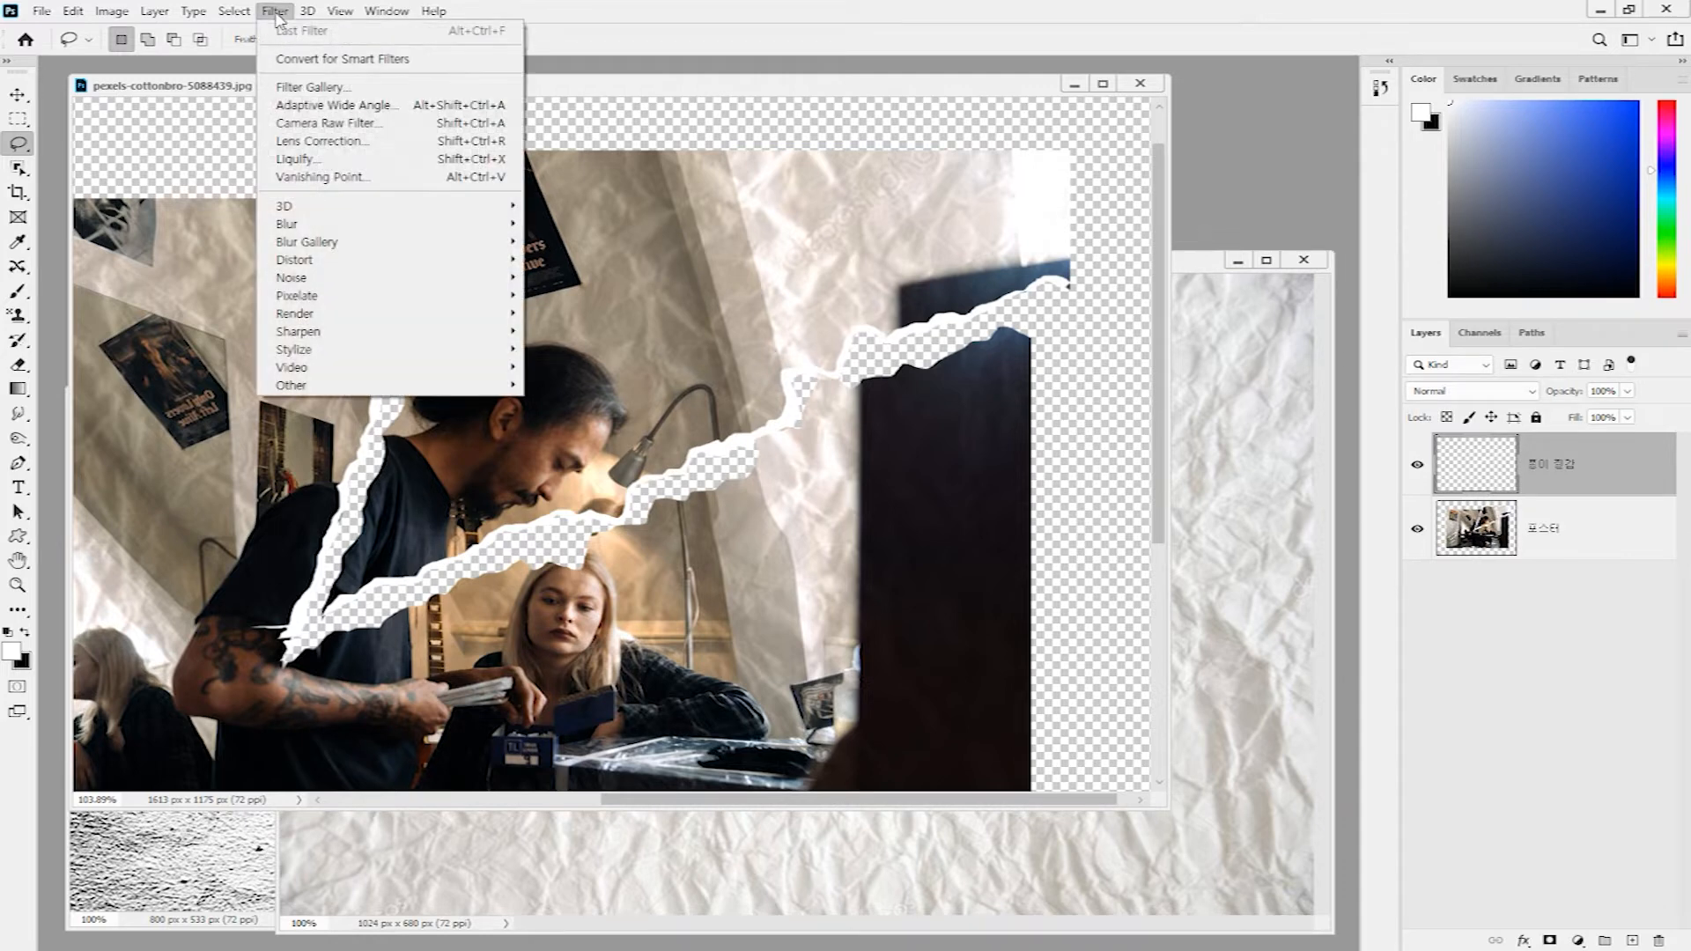
{"action": "mouse_move", "coordinate": [352, 261]}
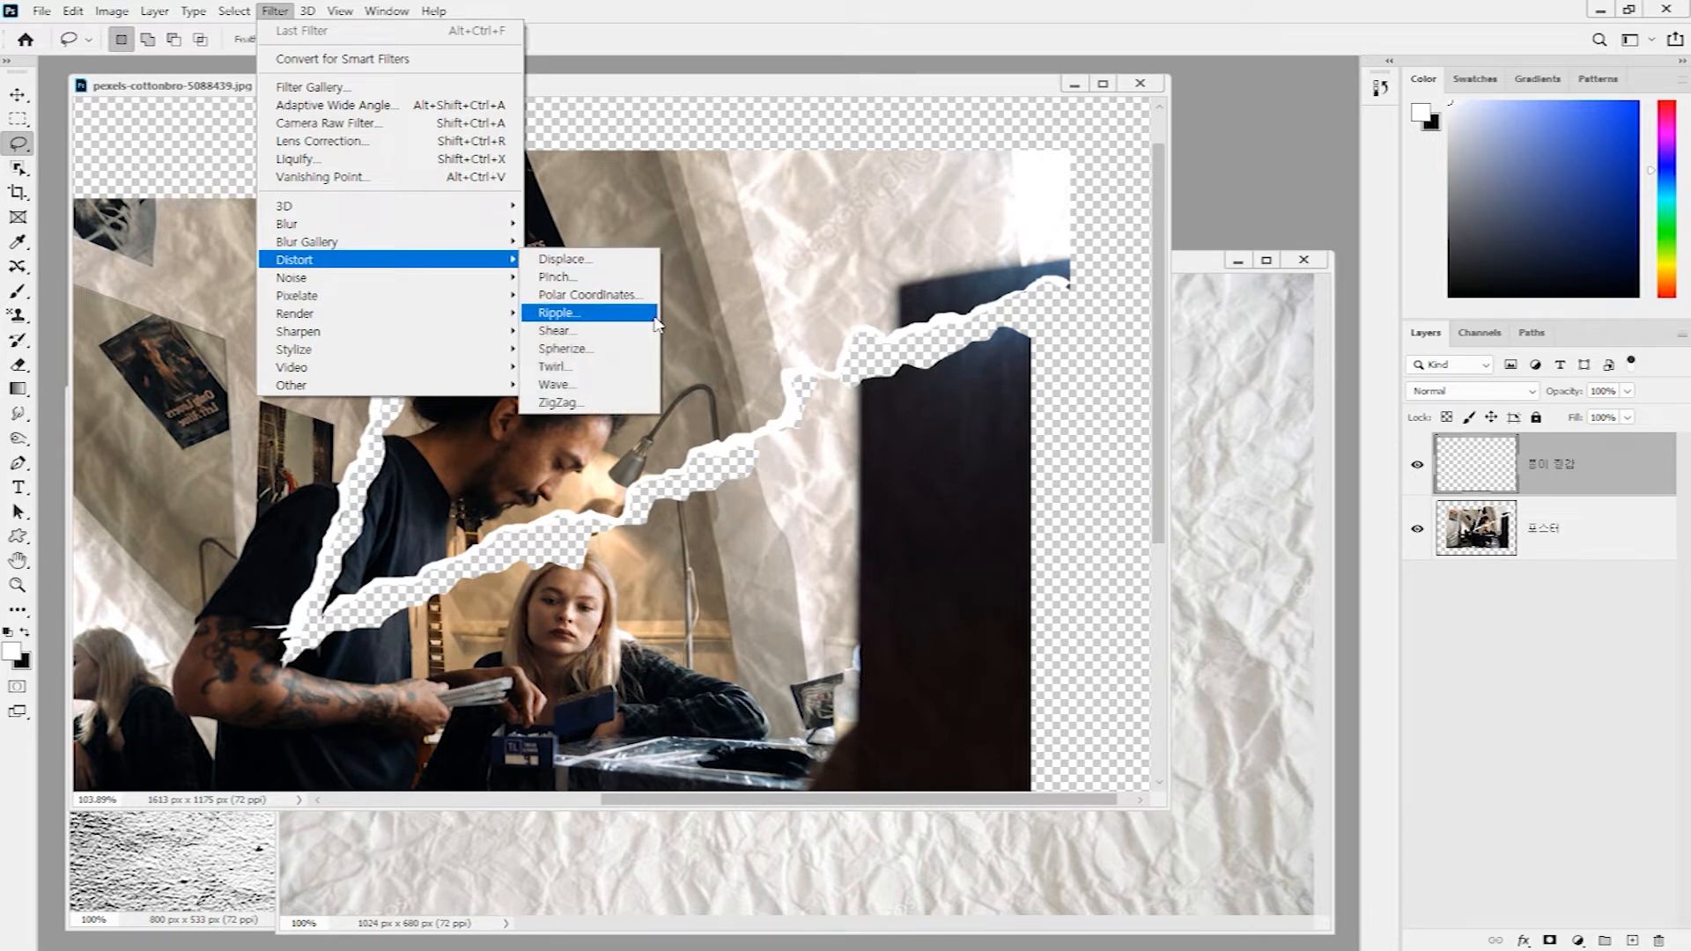
{"action": "left_click", "coordinate": [644, 319]}
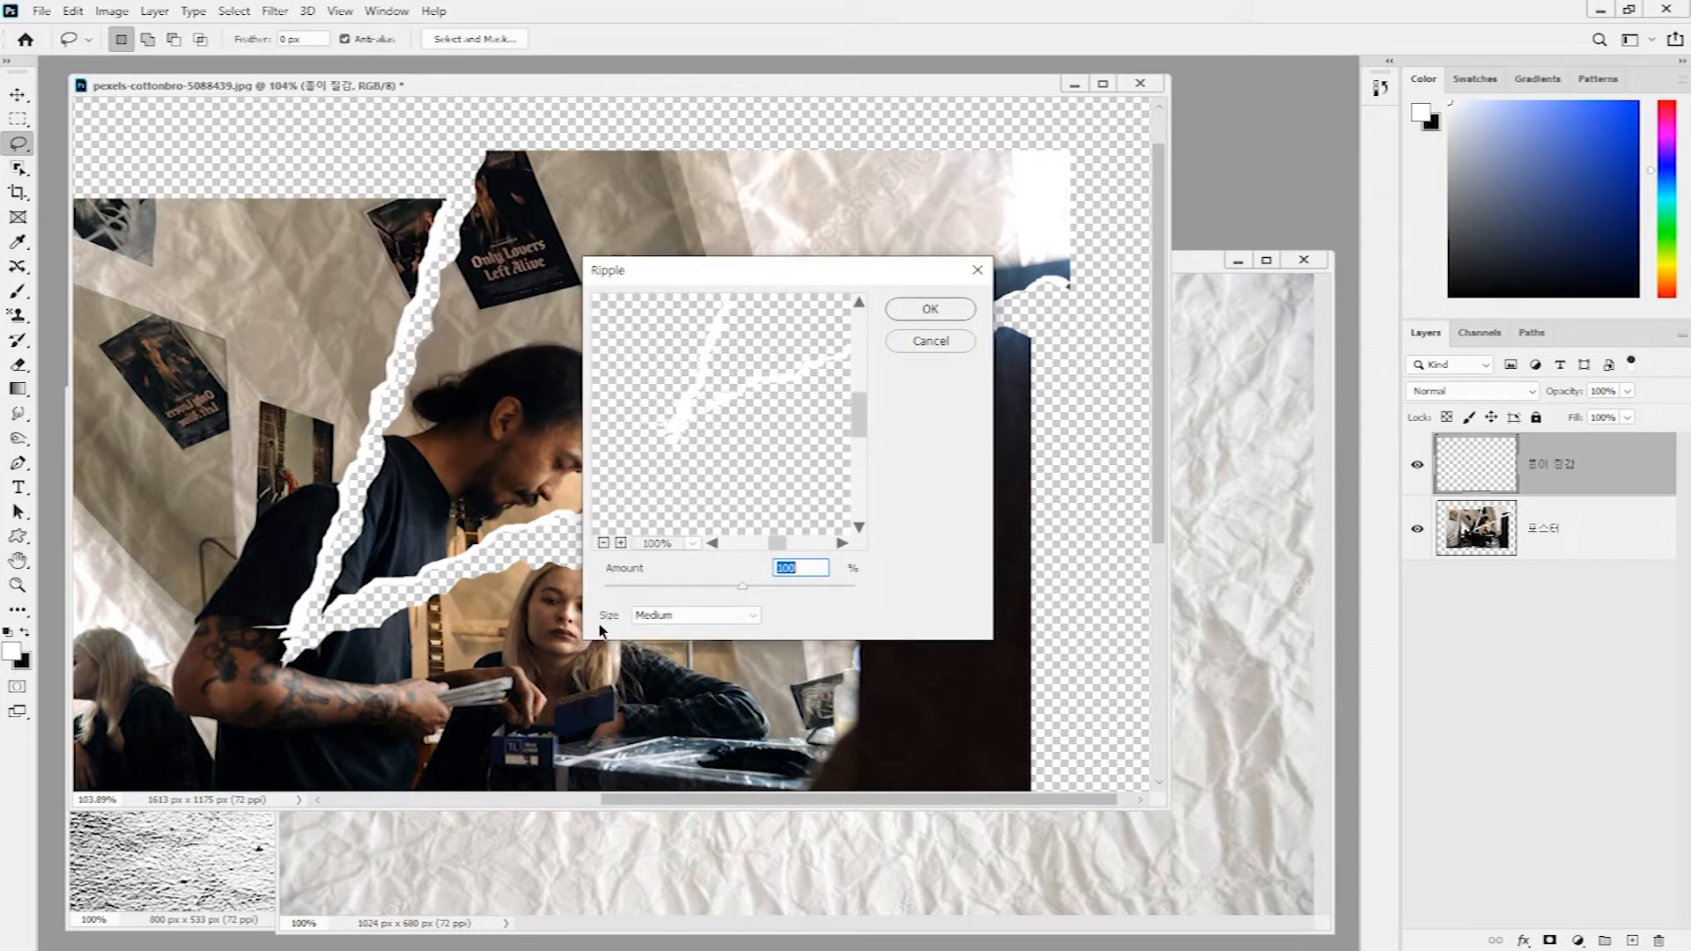
{"action": "left_click", "coordinate": [752, 616]}
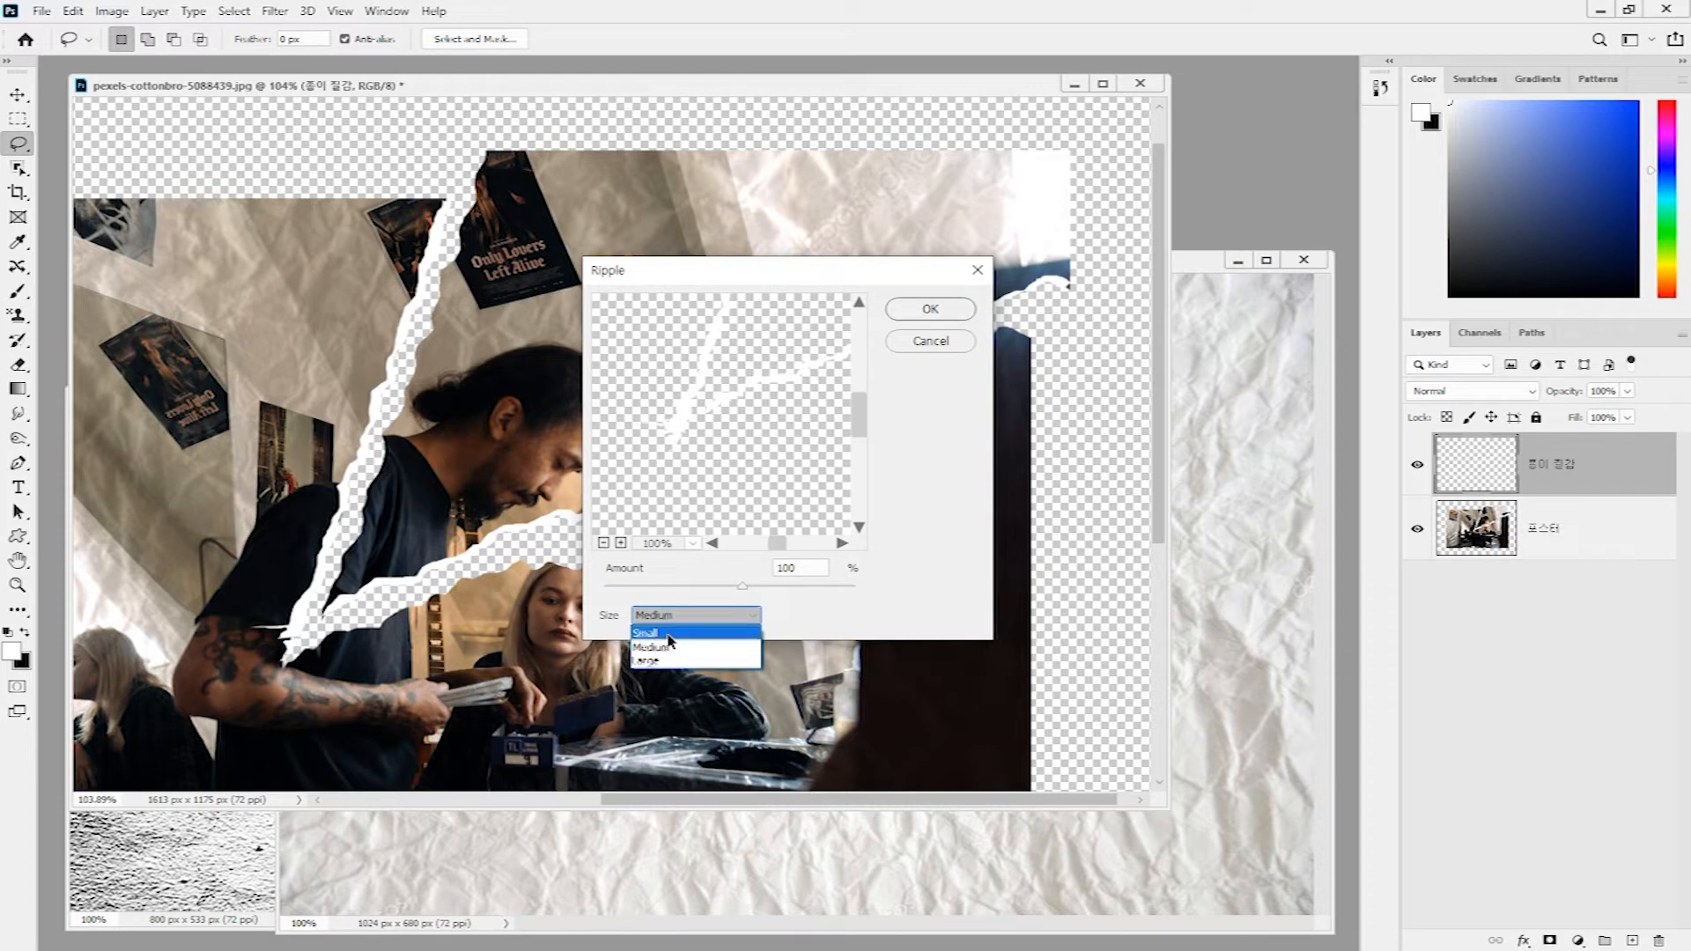
{"action": "left_click", "coordinate": [669, 635]}
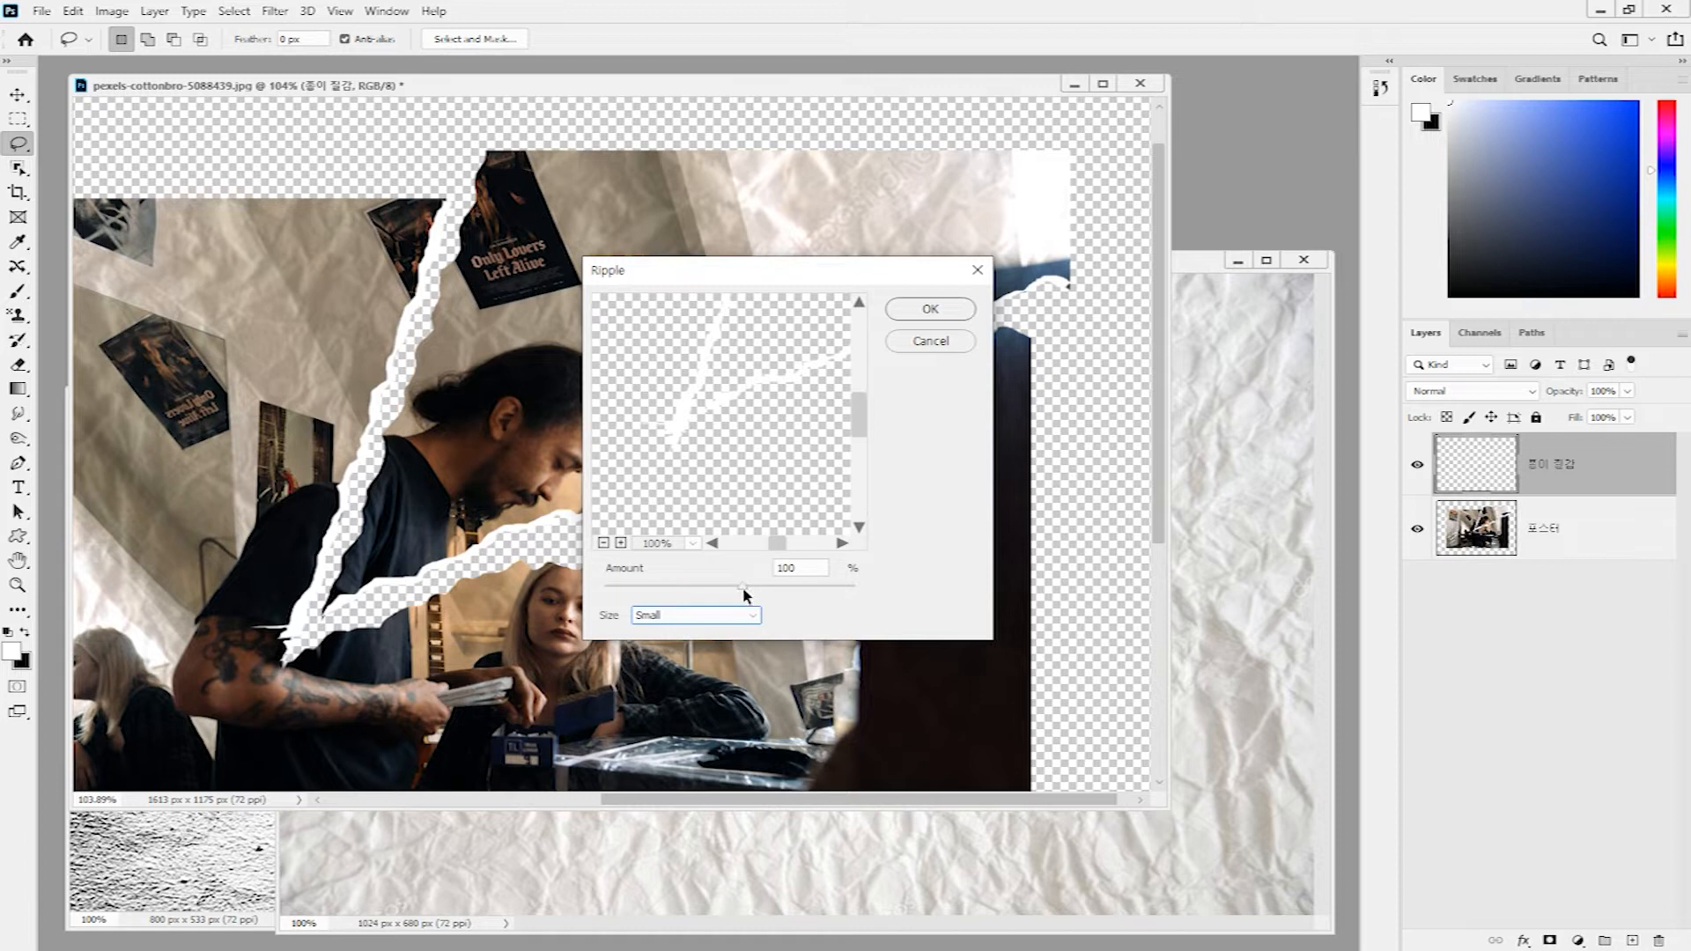
{"action": "left_click_drag", "start_coordinate": [742, 585], "coordinate": [759, 589]}
{"action": "left_click", "coordinate": [931, 312]}
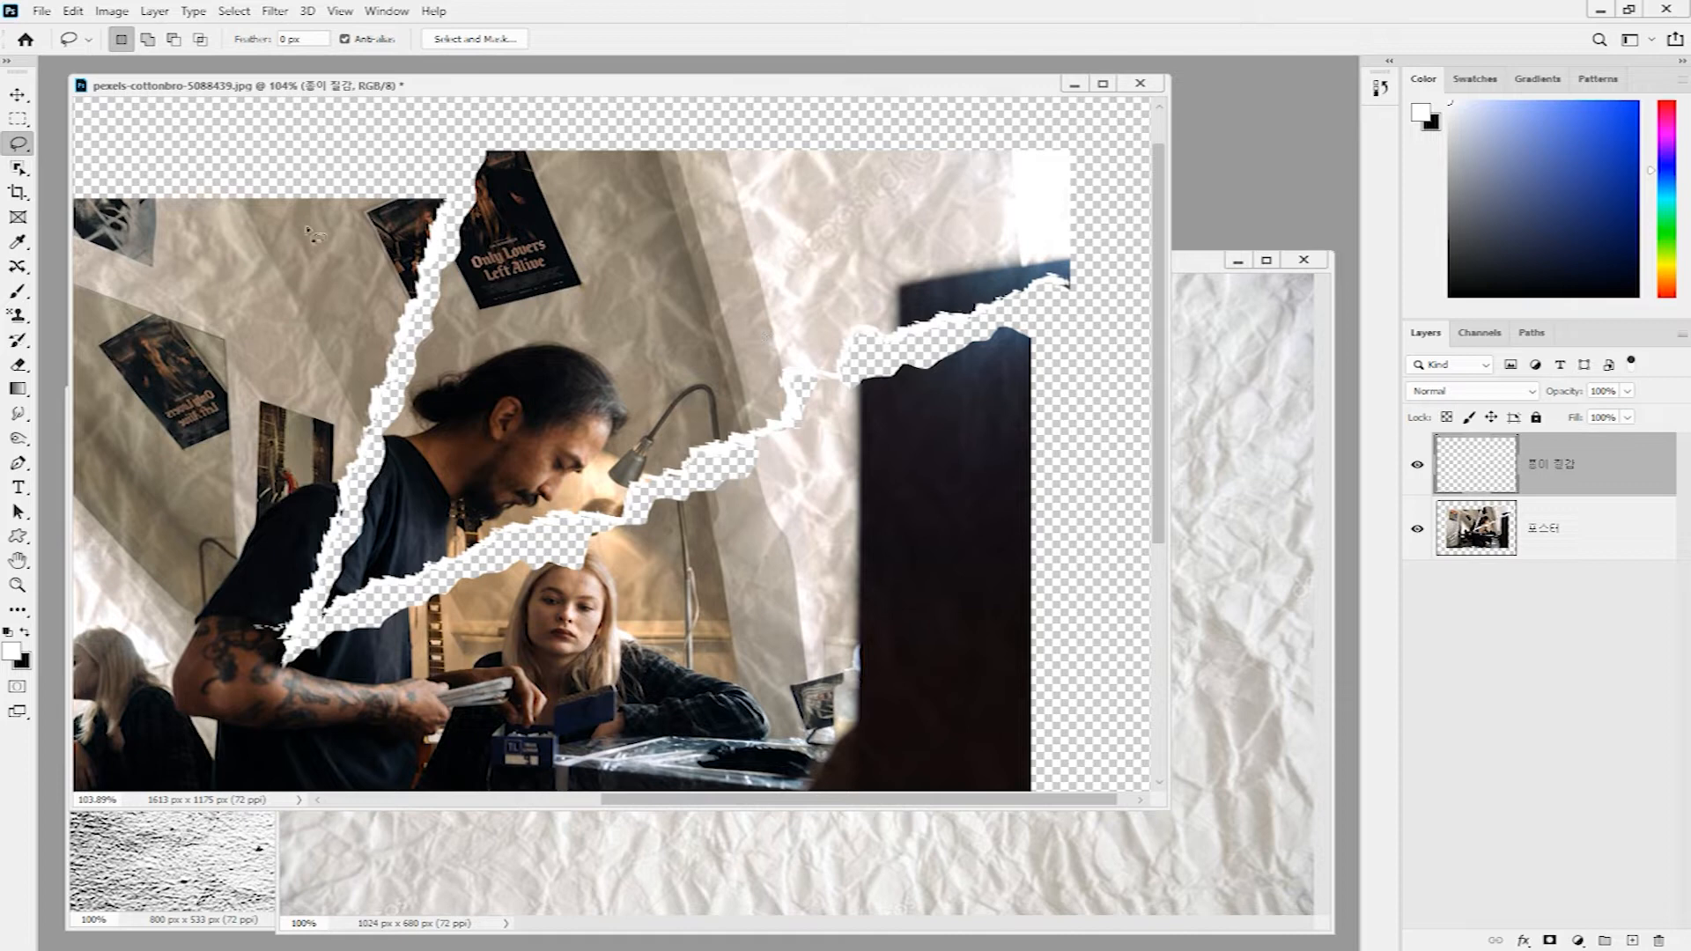
- Copy the concrete texture from 콘크리트.png into the poster document as a new layer
{"action": "left_click", "coordinate": [18, 95]}
{"action": "left_click_drag", "start_coordinate": [454, 87], "coordinate": [585, 95]}
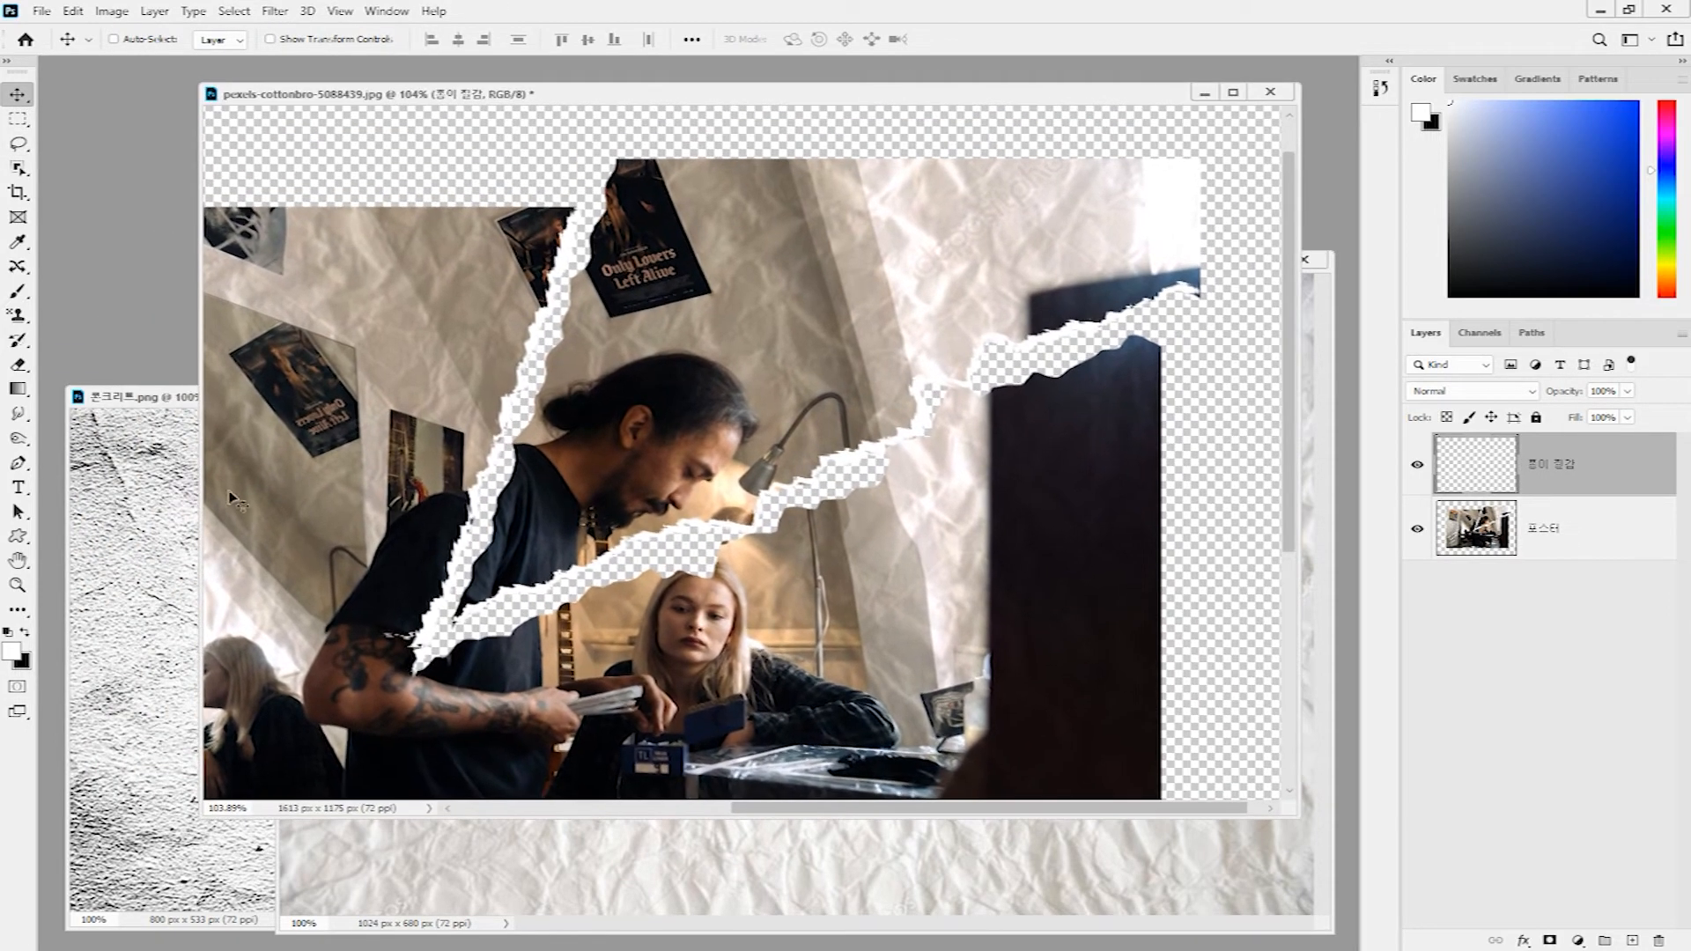
{"action": "left_click", "coordinate": [157, 406]}
{"action": "left_click_drag", "start_coordinate": [592, 610], "coordinate": [890, 339]}
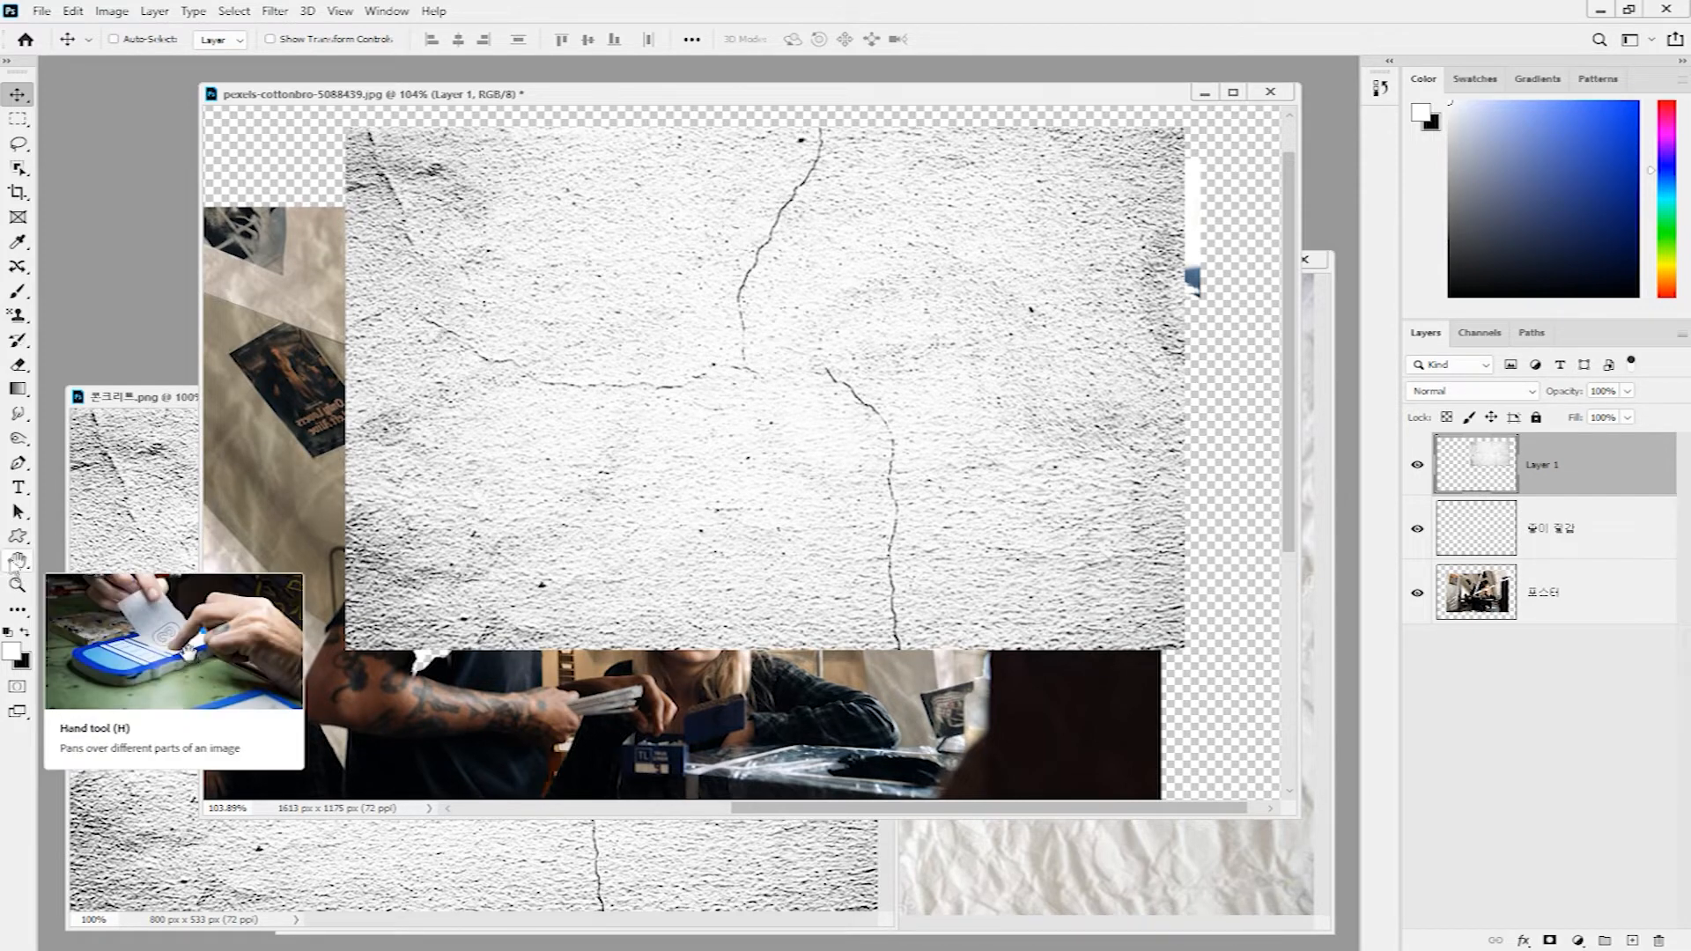
- Align the concrete texture with the canvas's upper-right corner and scale it to about 221% to cover the whole canvas
{"action": "double_click", "coordinate": [19, 562]}
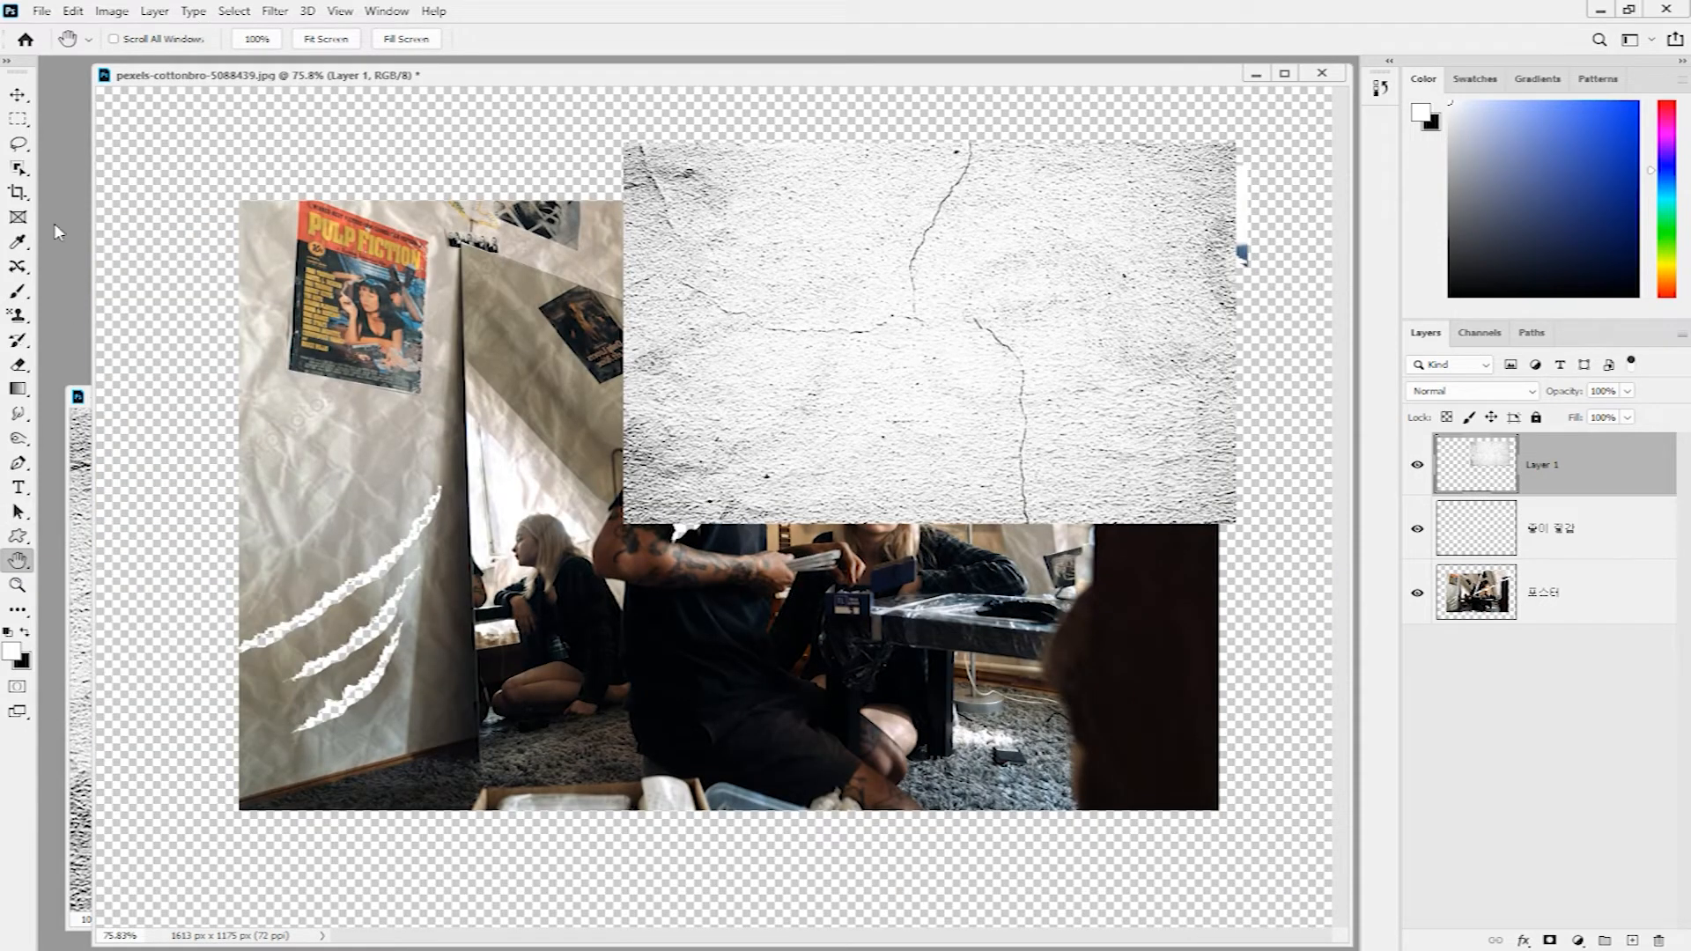
{"action": "left_click", "coordinate": [21, 96]}
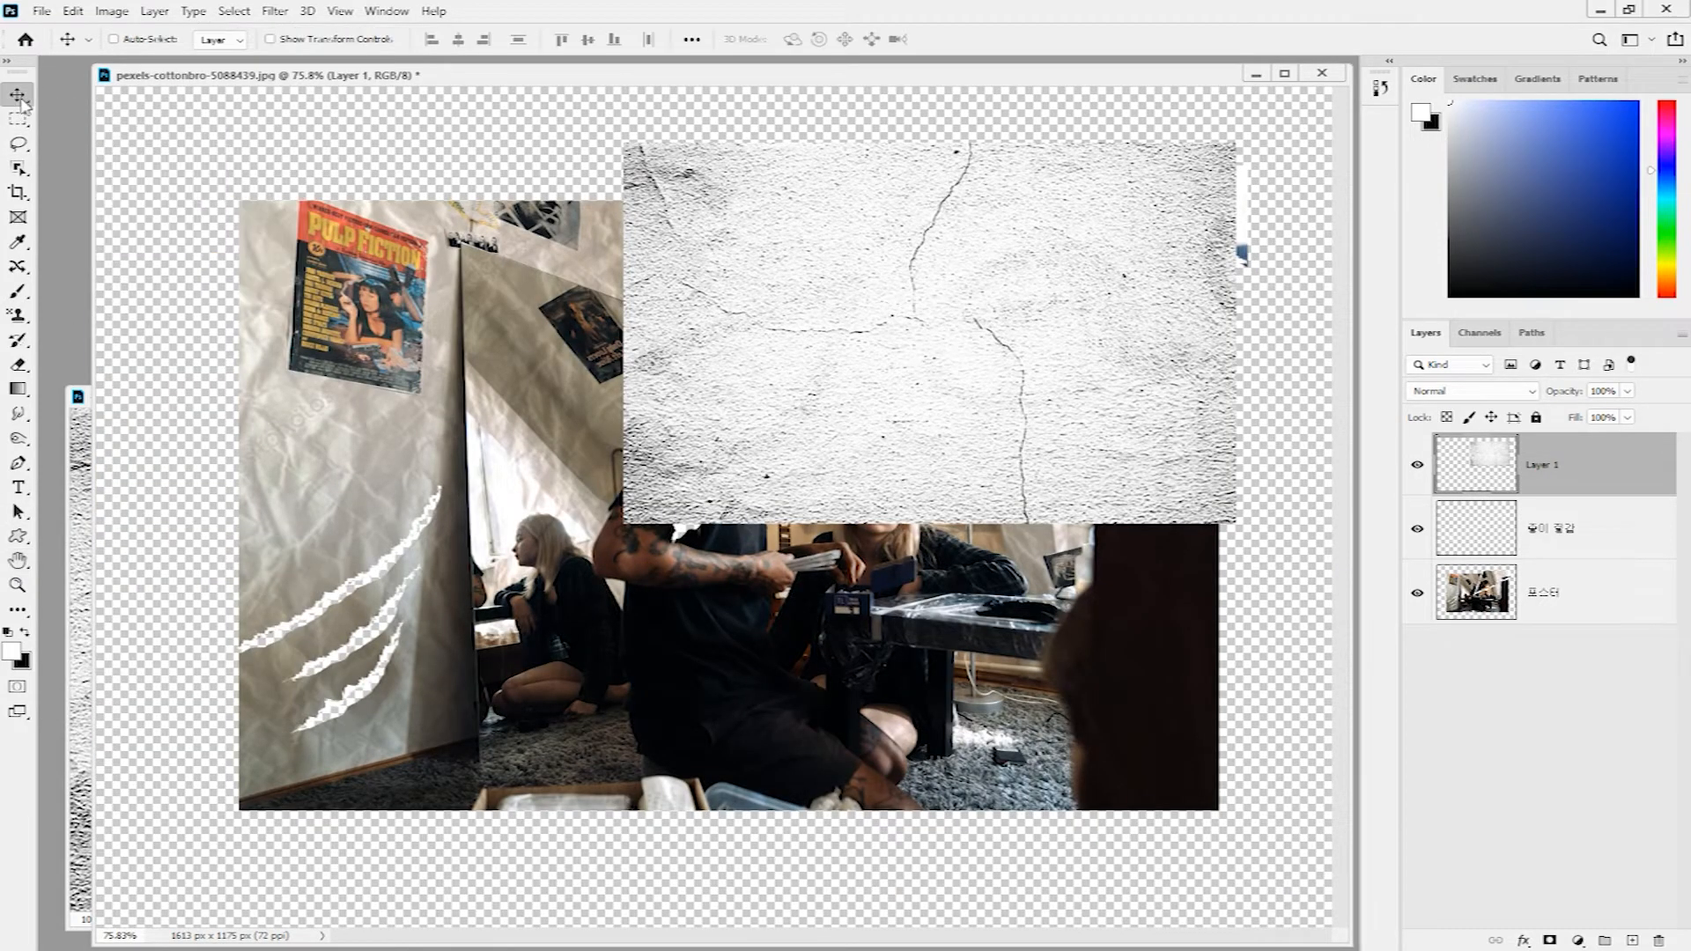
{"action": "left_click_drag", "start_coordinate": [753, 296], "coordinate": [848, 236]}
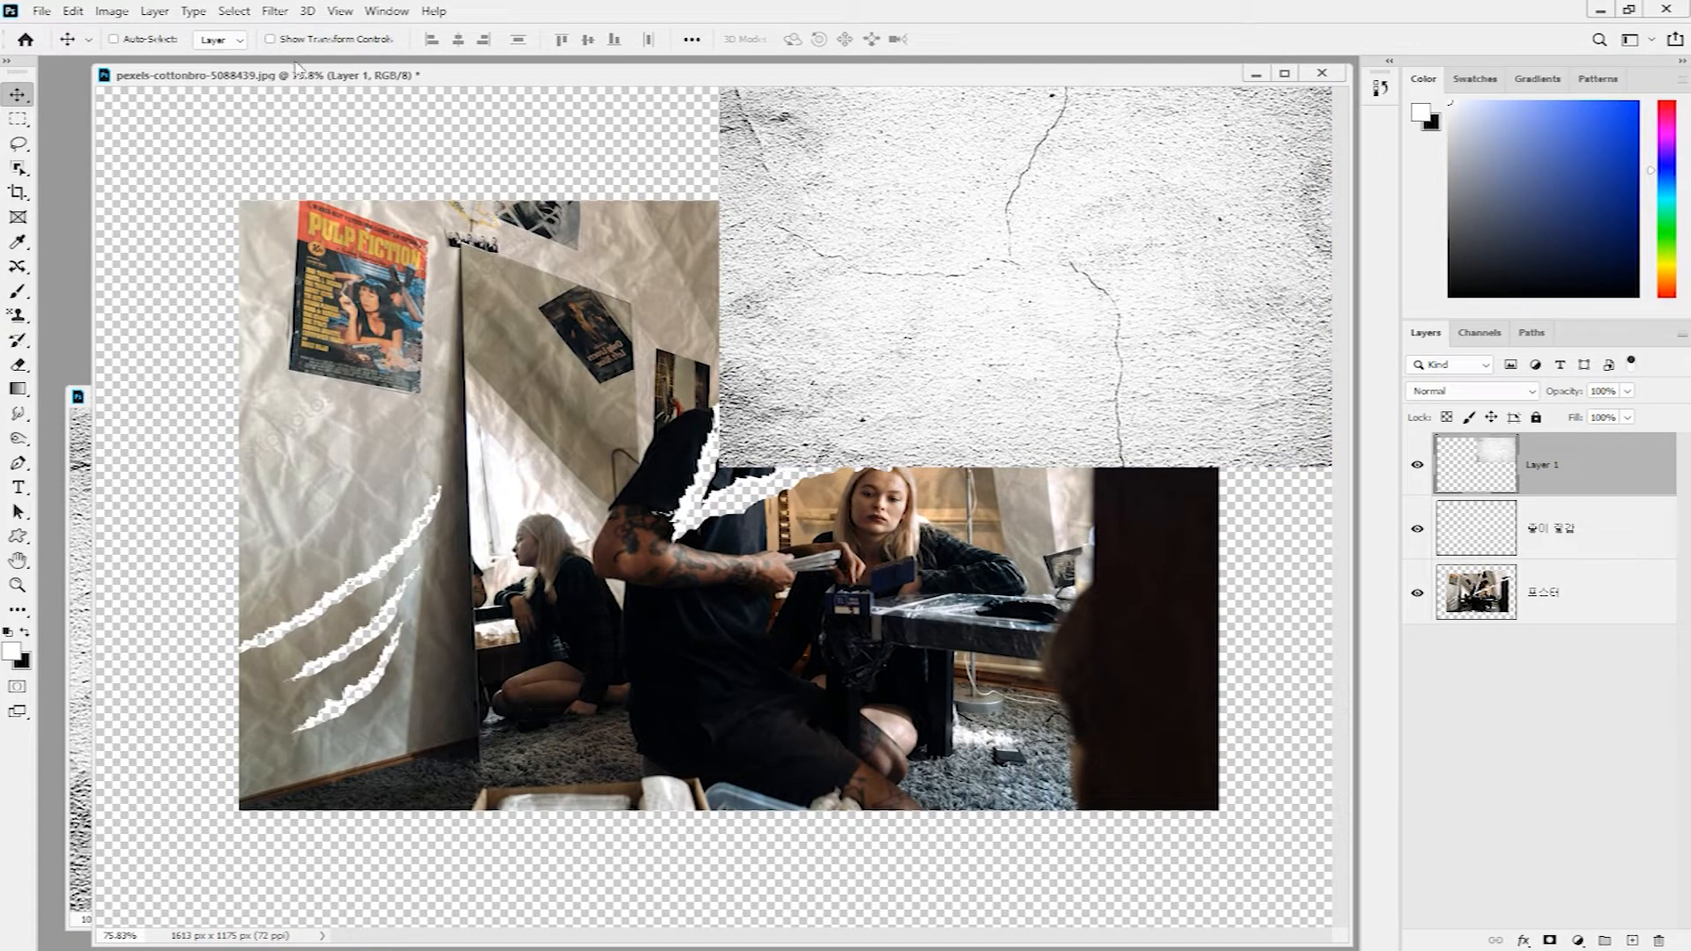
{"action": "left_click", "coordinate": [271, 40]}
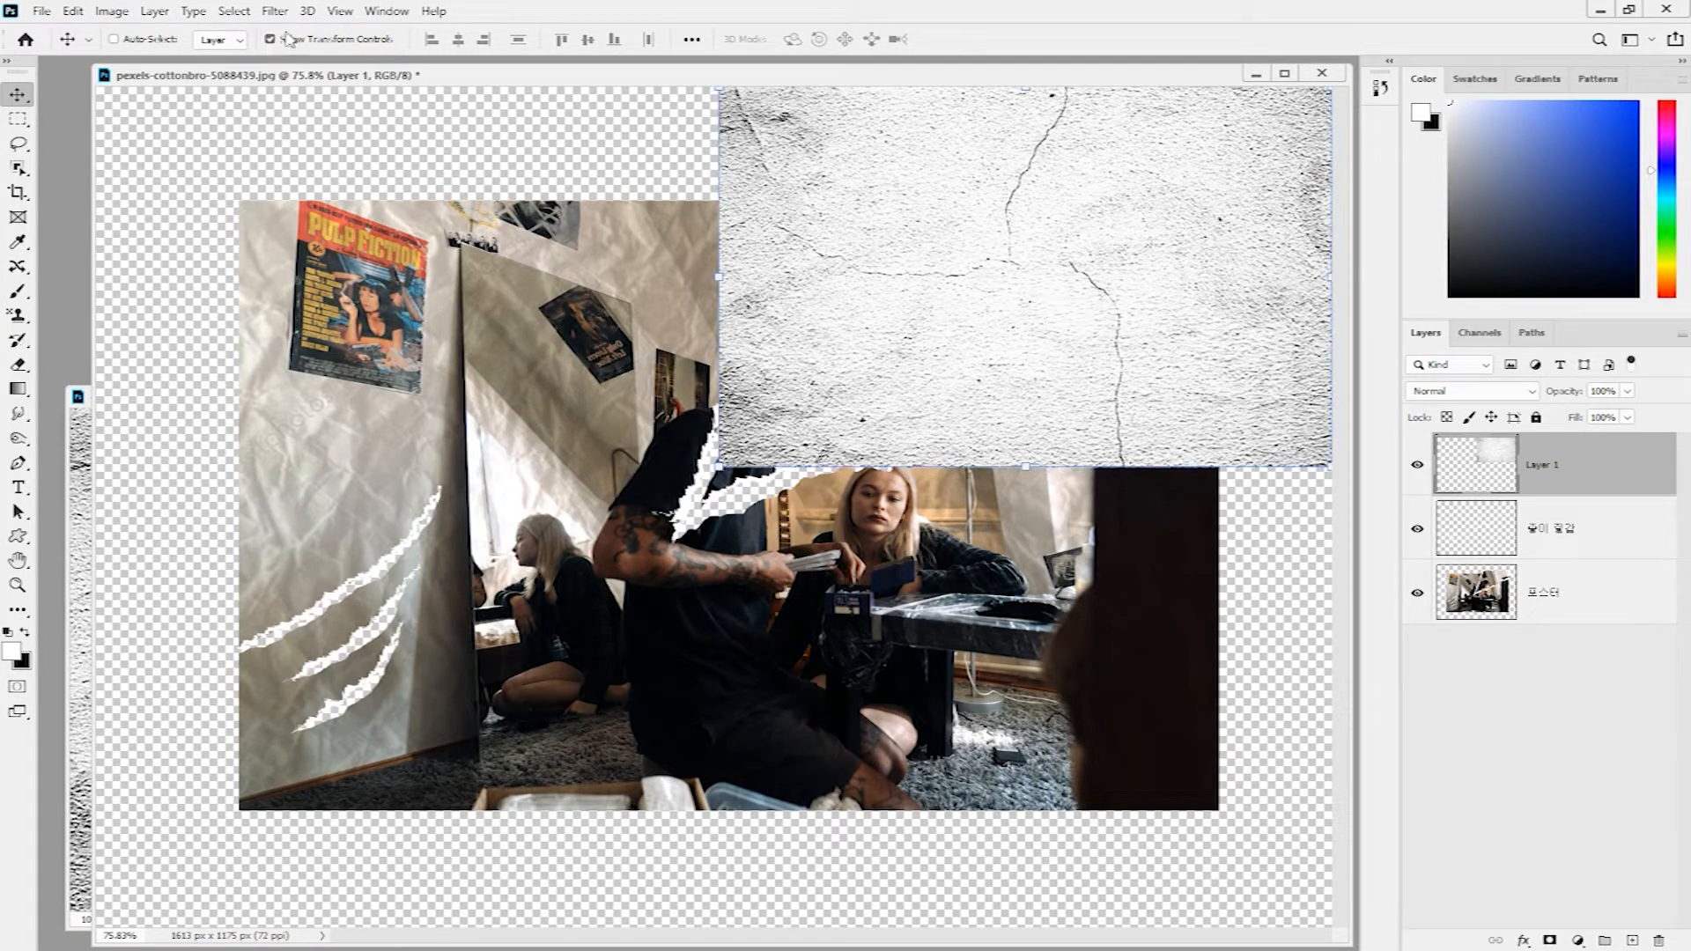
{"action": "left_click_drag", "start_coordinate": [718, 465], "coordinate": [8, 942]}
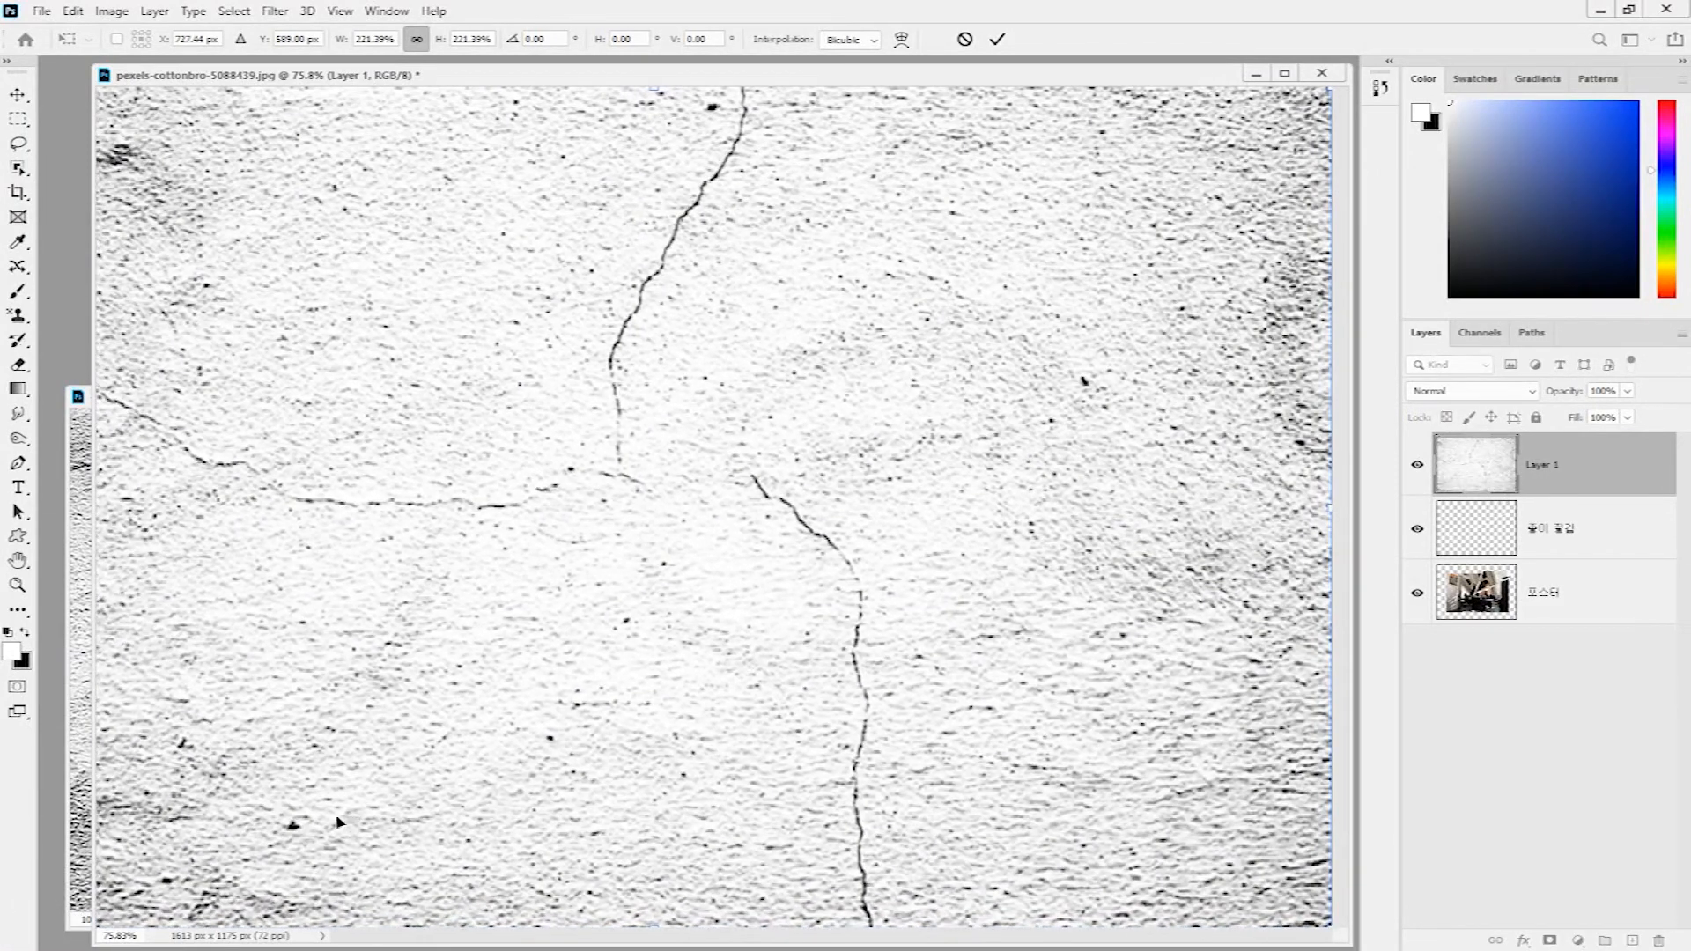
{"action": "key", "text": "Return"}
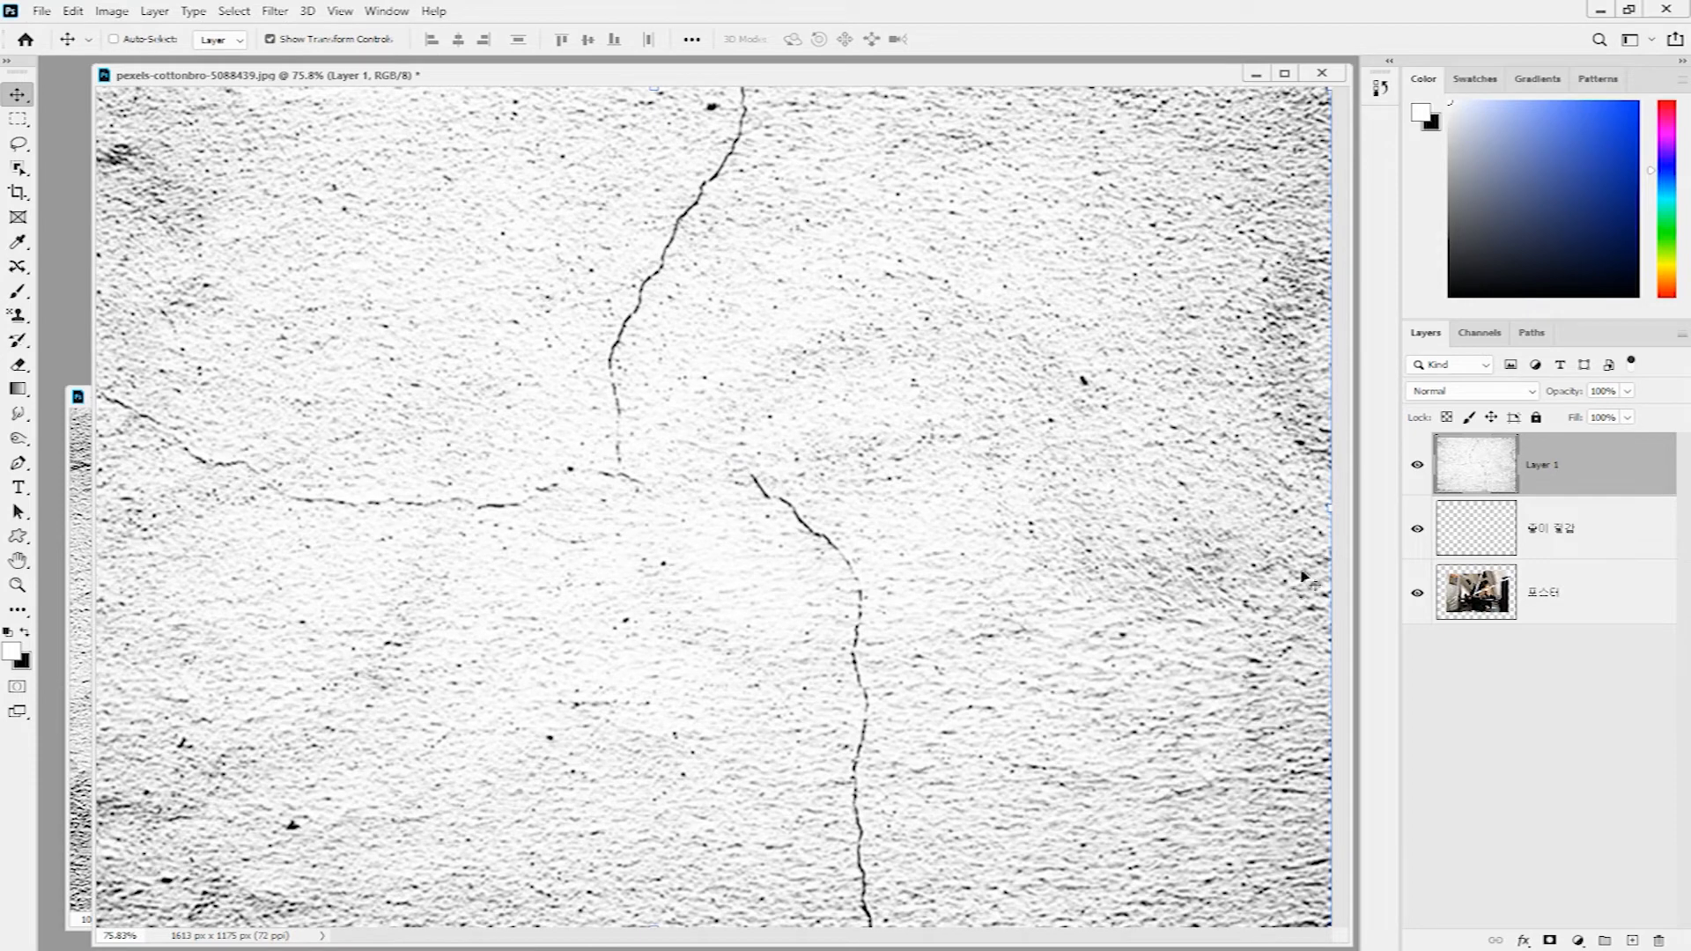
- Rename the concrete texture layer 배경 and place it beneath the poster layer
{"action": "double_click", "coordinate": [1545, 465]}
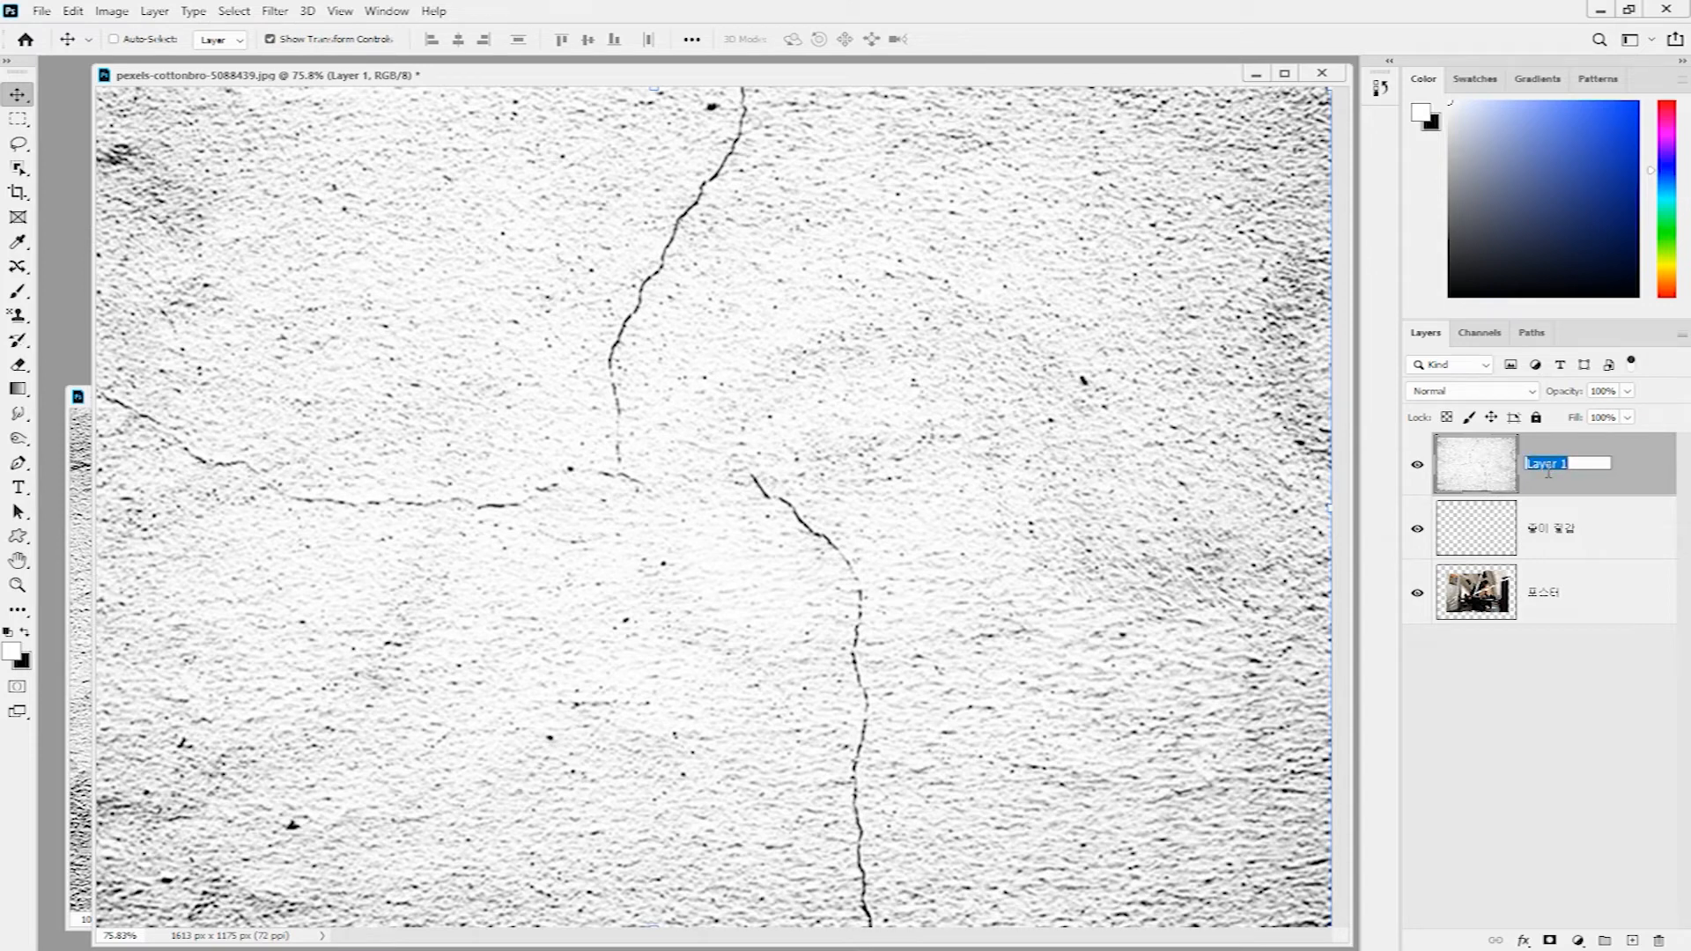
{"action": "type", "text": "ㅌ"}
{"action": "type", "text": "겨"}
{"action": "key", "text": "Return"}
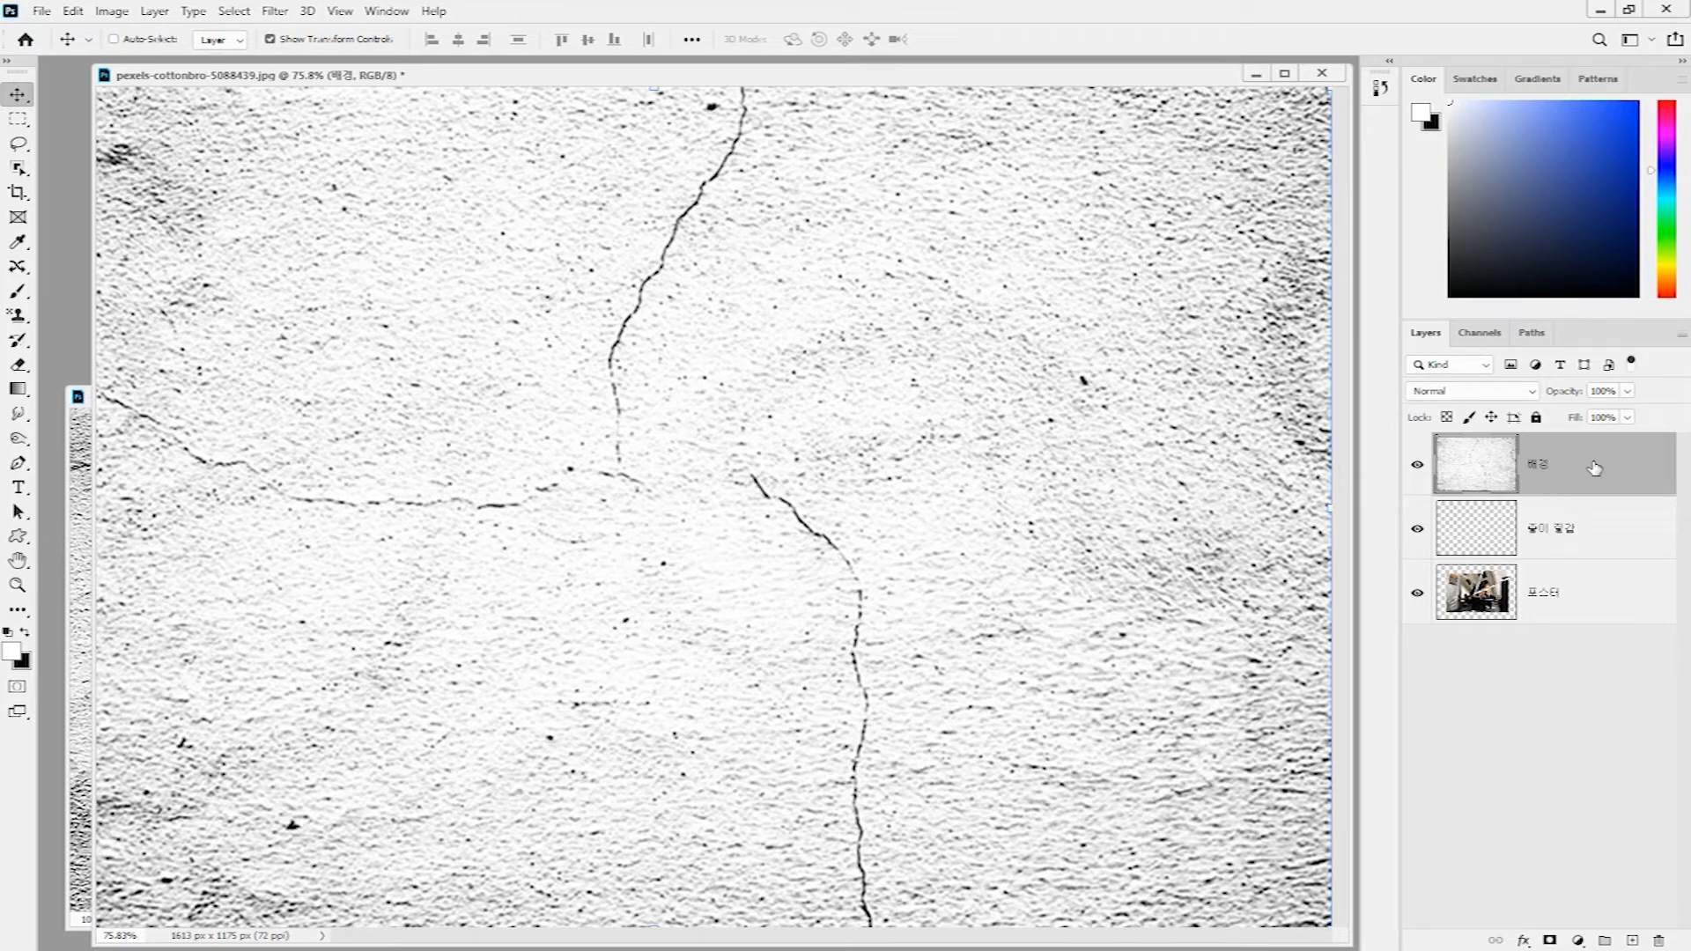
{"action": "left_click_drag", "start_coordinate": [1594, 467], "coordinate": [1590, 643]}
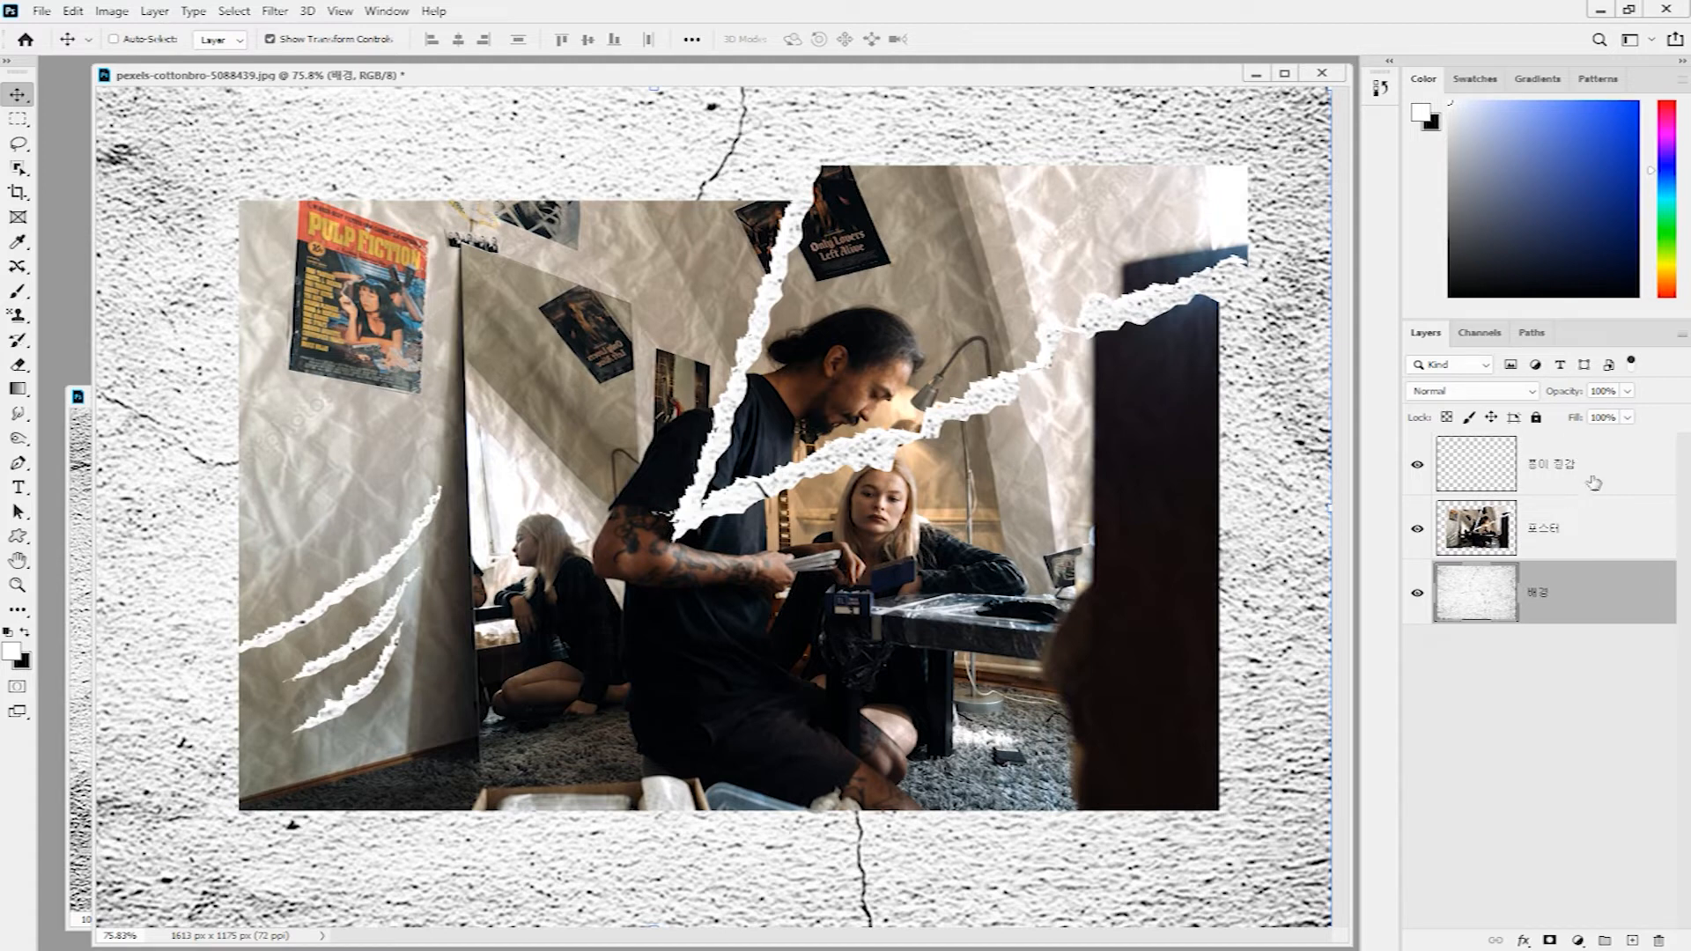
- Select the 종이 질감 layer and hide the transform controls
{"action": "left_click", "coordinate": [1563, 463]}
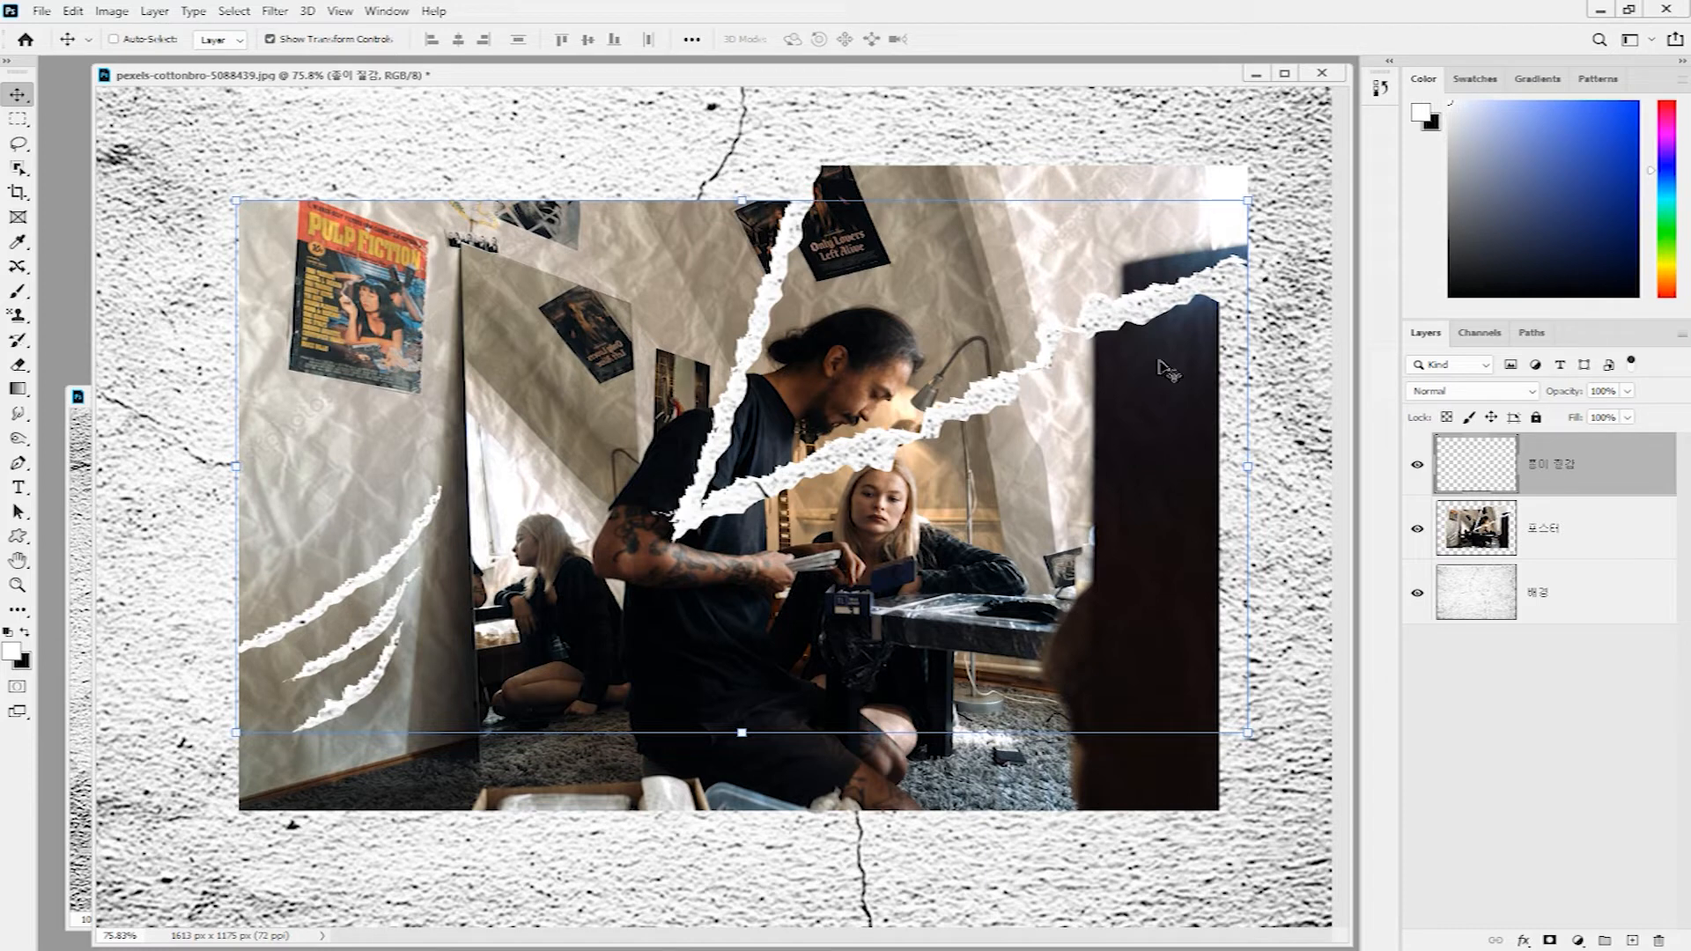
{"action": "left_click", "coordinate": [270, 41]}
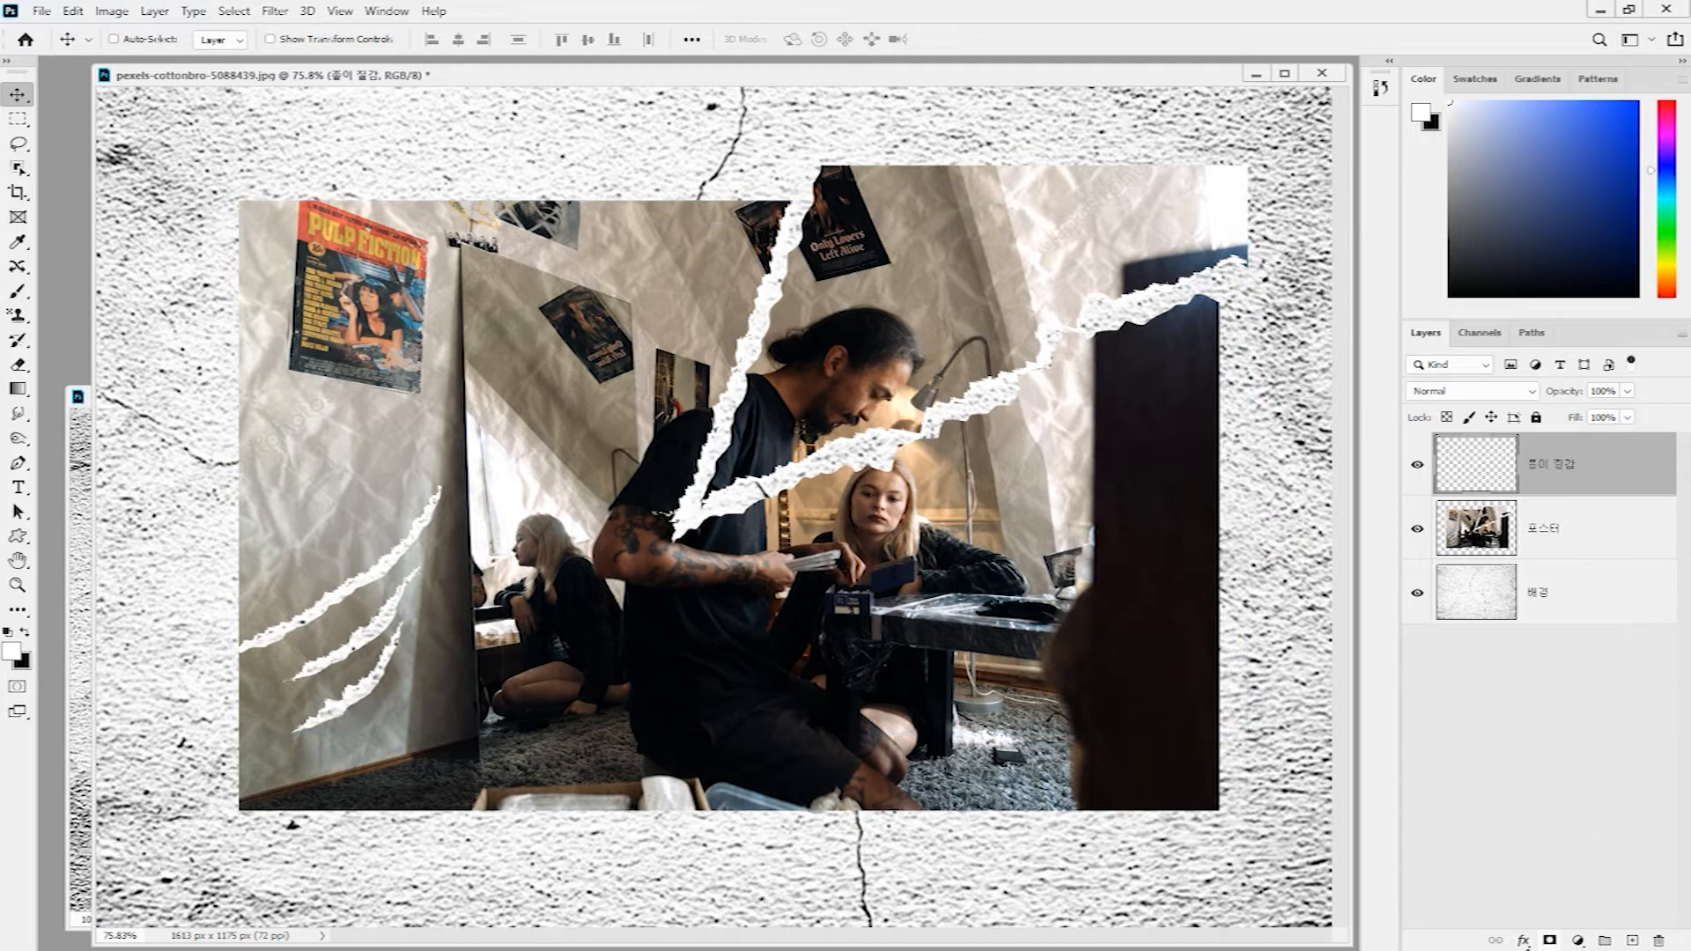
- Add a drop shadow to the 종이 질감 layer with angle 138°, distance 10 px, spread 11% and size 9 px
{"action": "left_click", "coordinate": [1523, 940]}
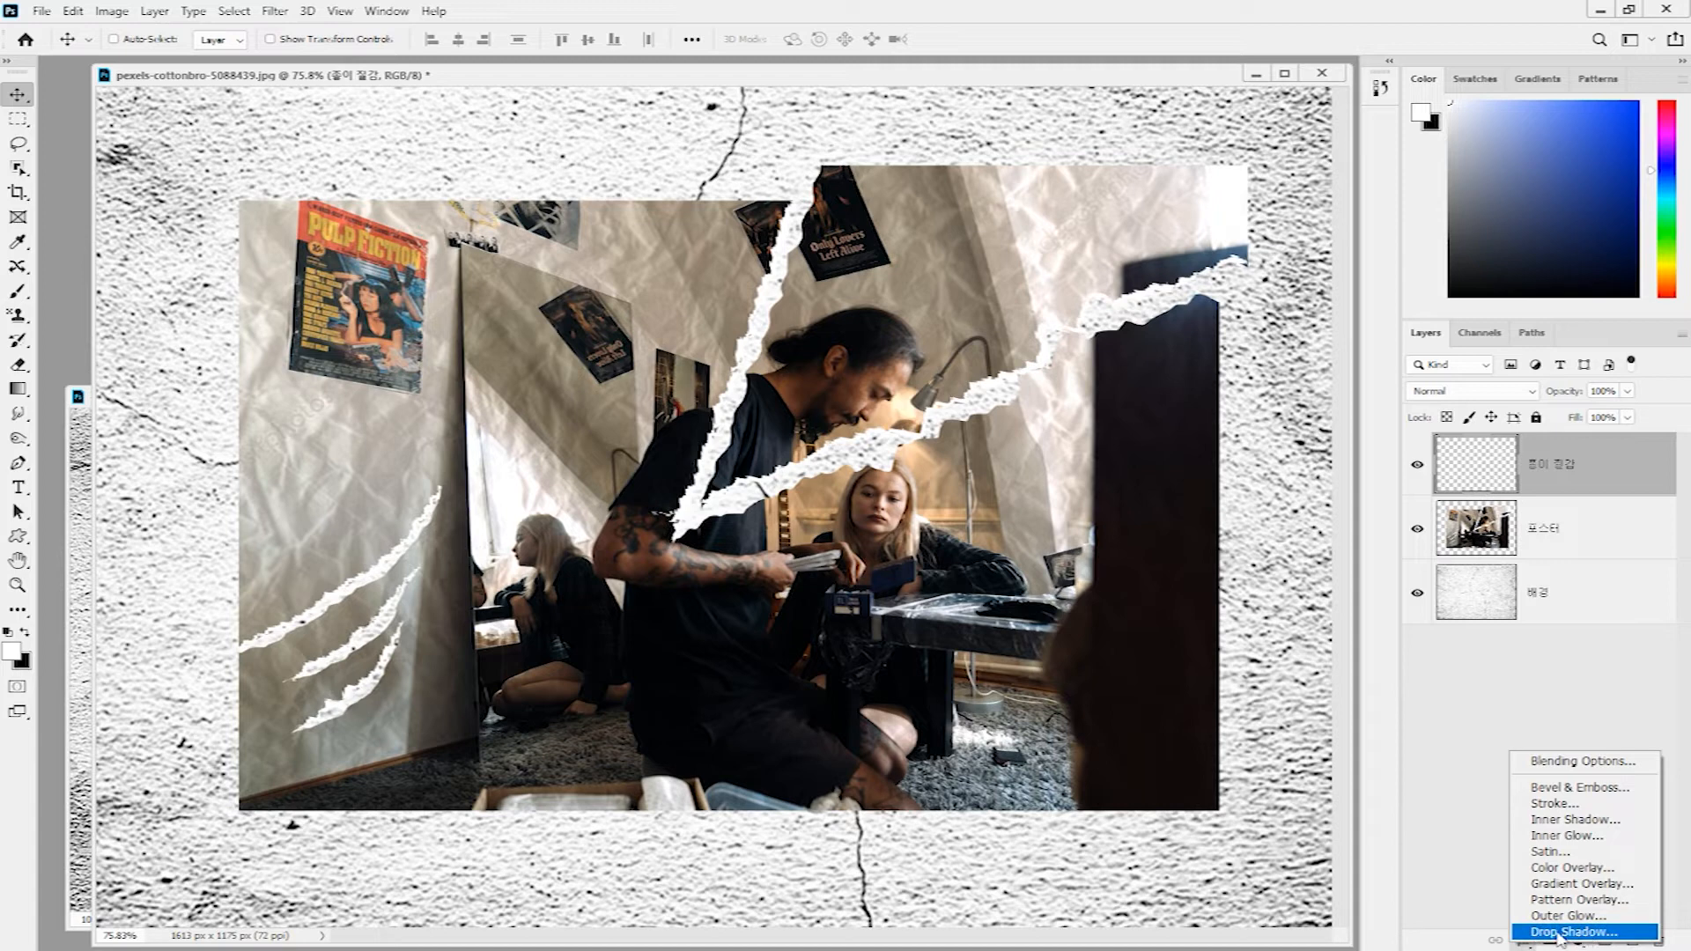
{"action": "left_click", "coordinate": [1584, 935]}
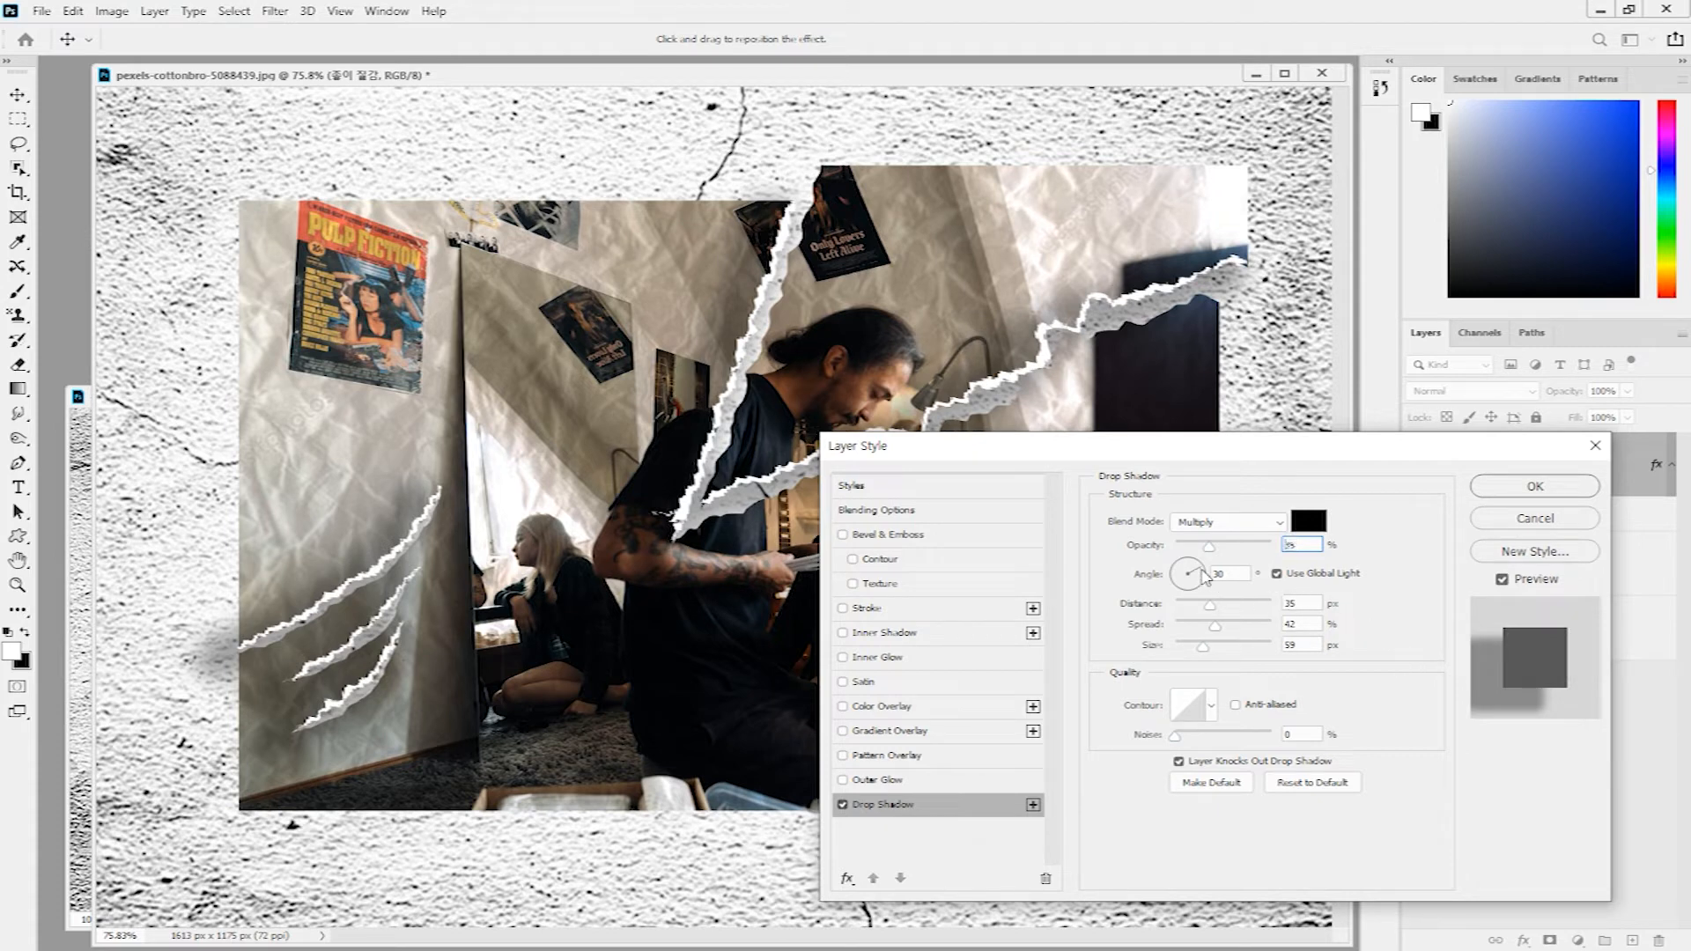
{"action": "left_click_drag", "start_coordinate": [1203, 574], "coordinate": [1186, 572]}
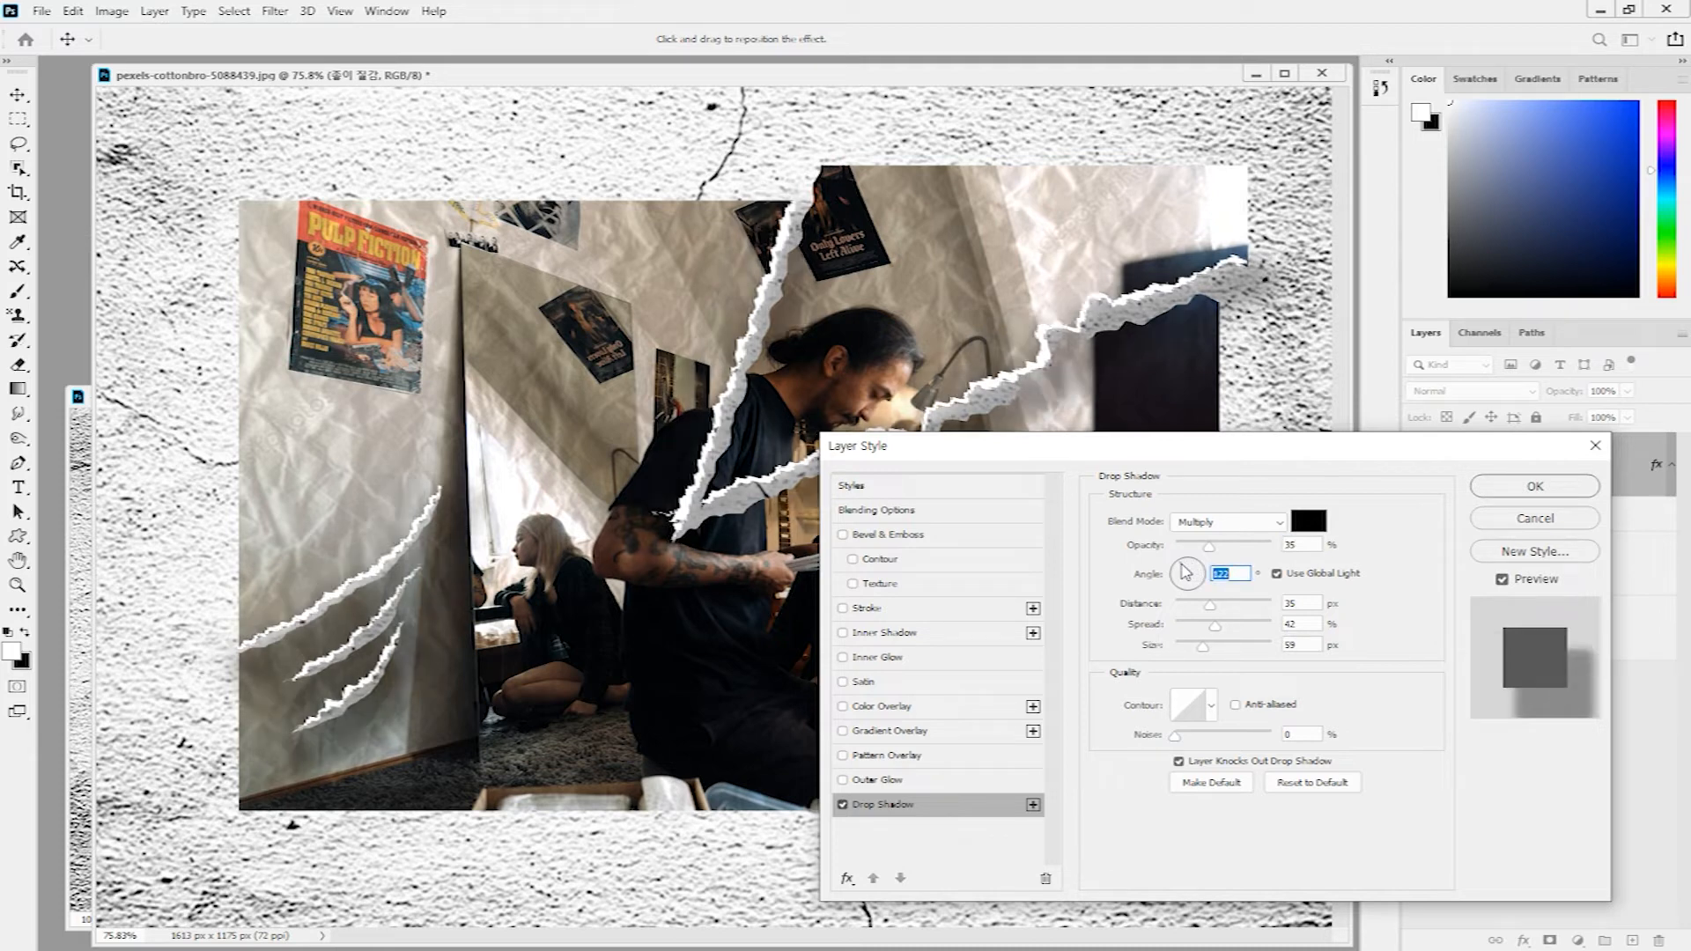
{"action": "type", "text": "119"}
{"action": "left_click", "coordinate": [1180, 569]}
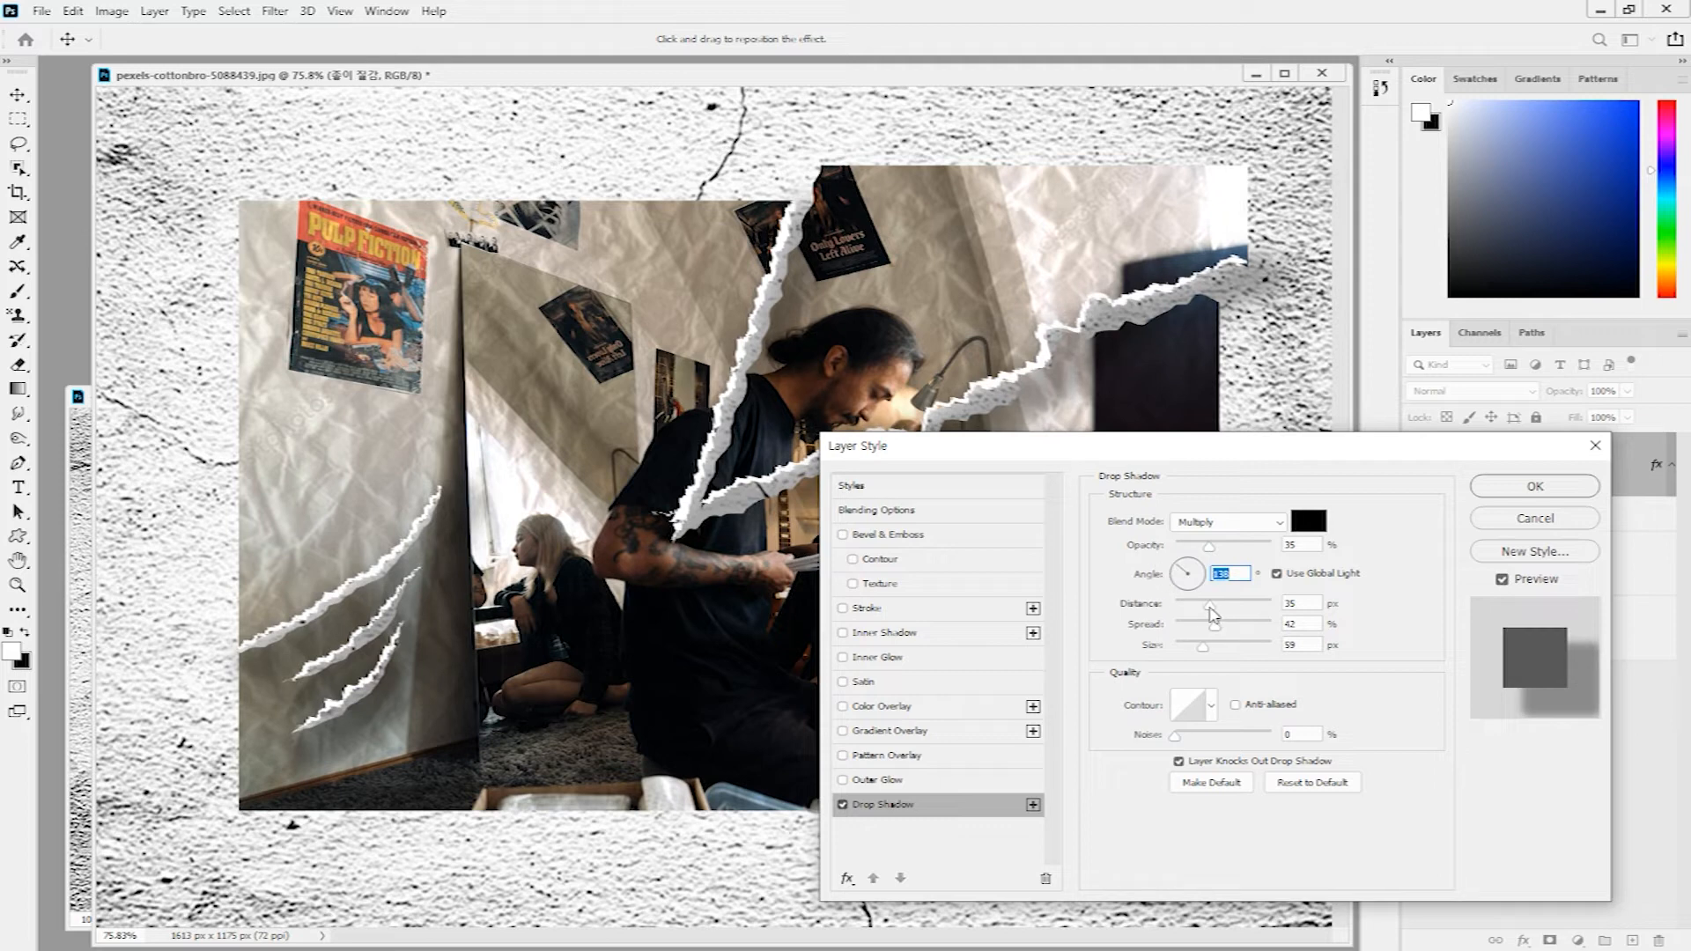
{"action": "left_click_drag", "start_coordinate": [1211, 614], "coordinate": [1189, 654]}
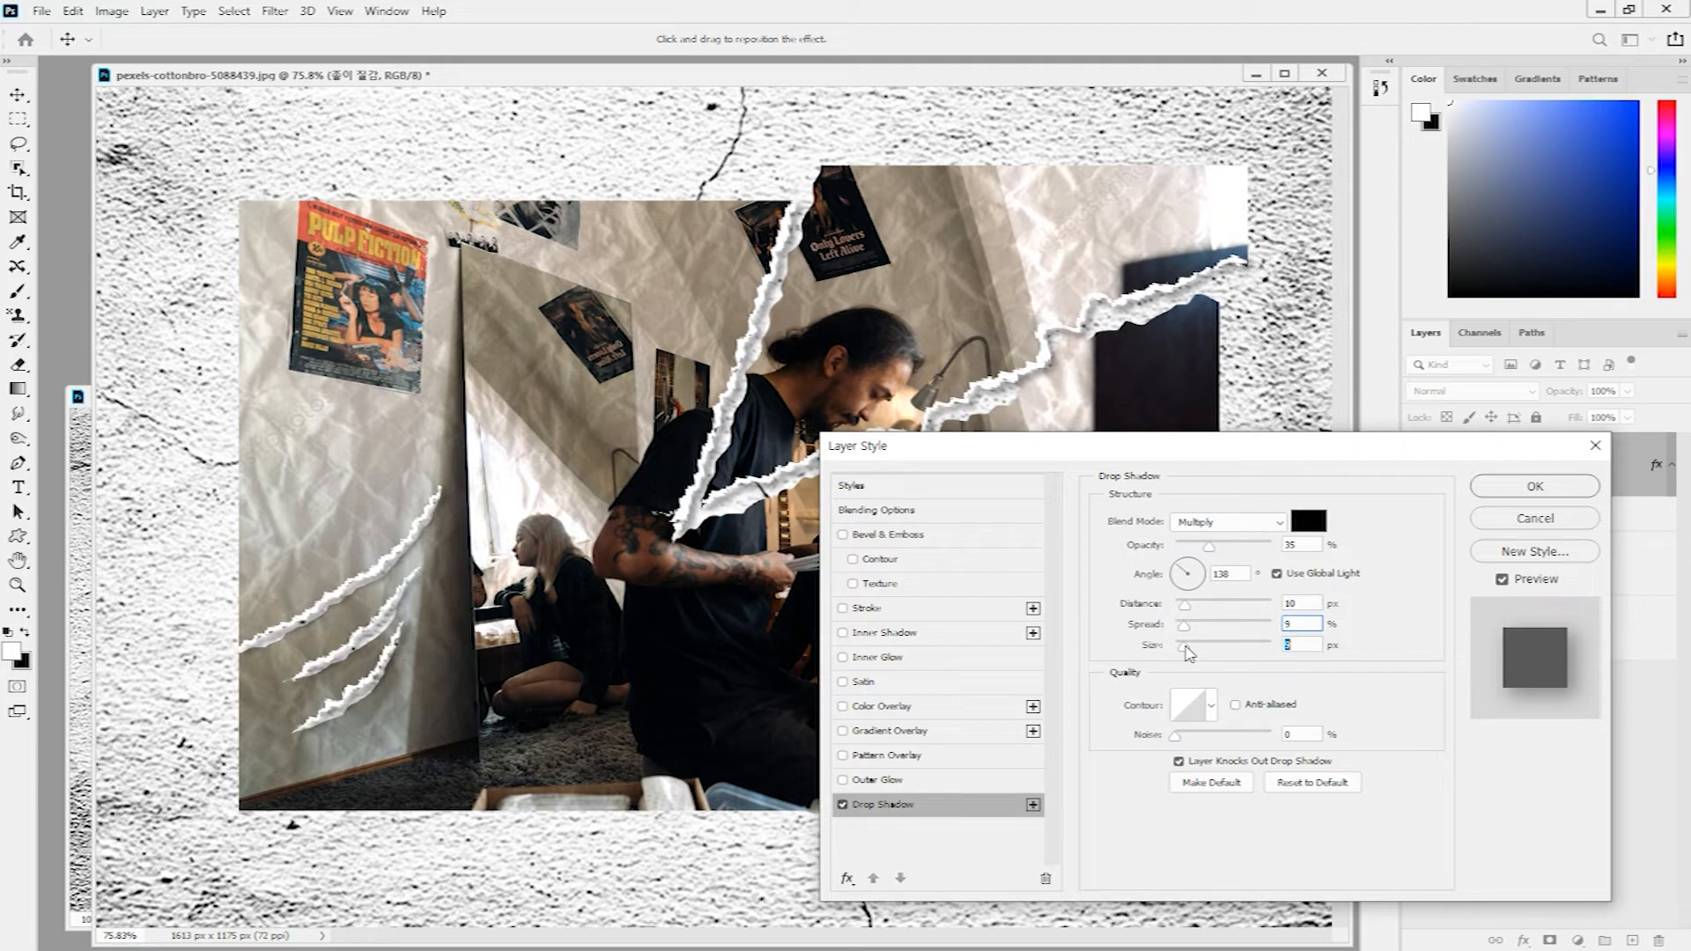
{"action": "left_click_drag", "start_coordinate": [1183, 627], "coordinate": [1186, 630]}
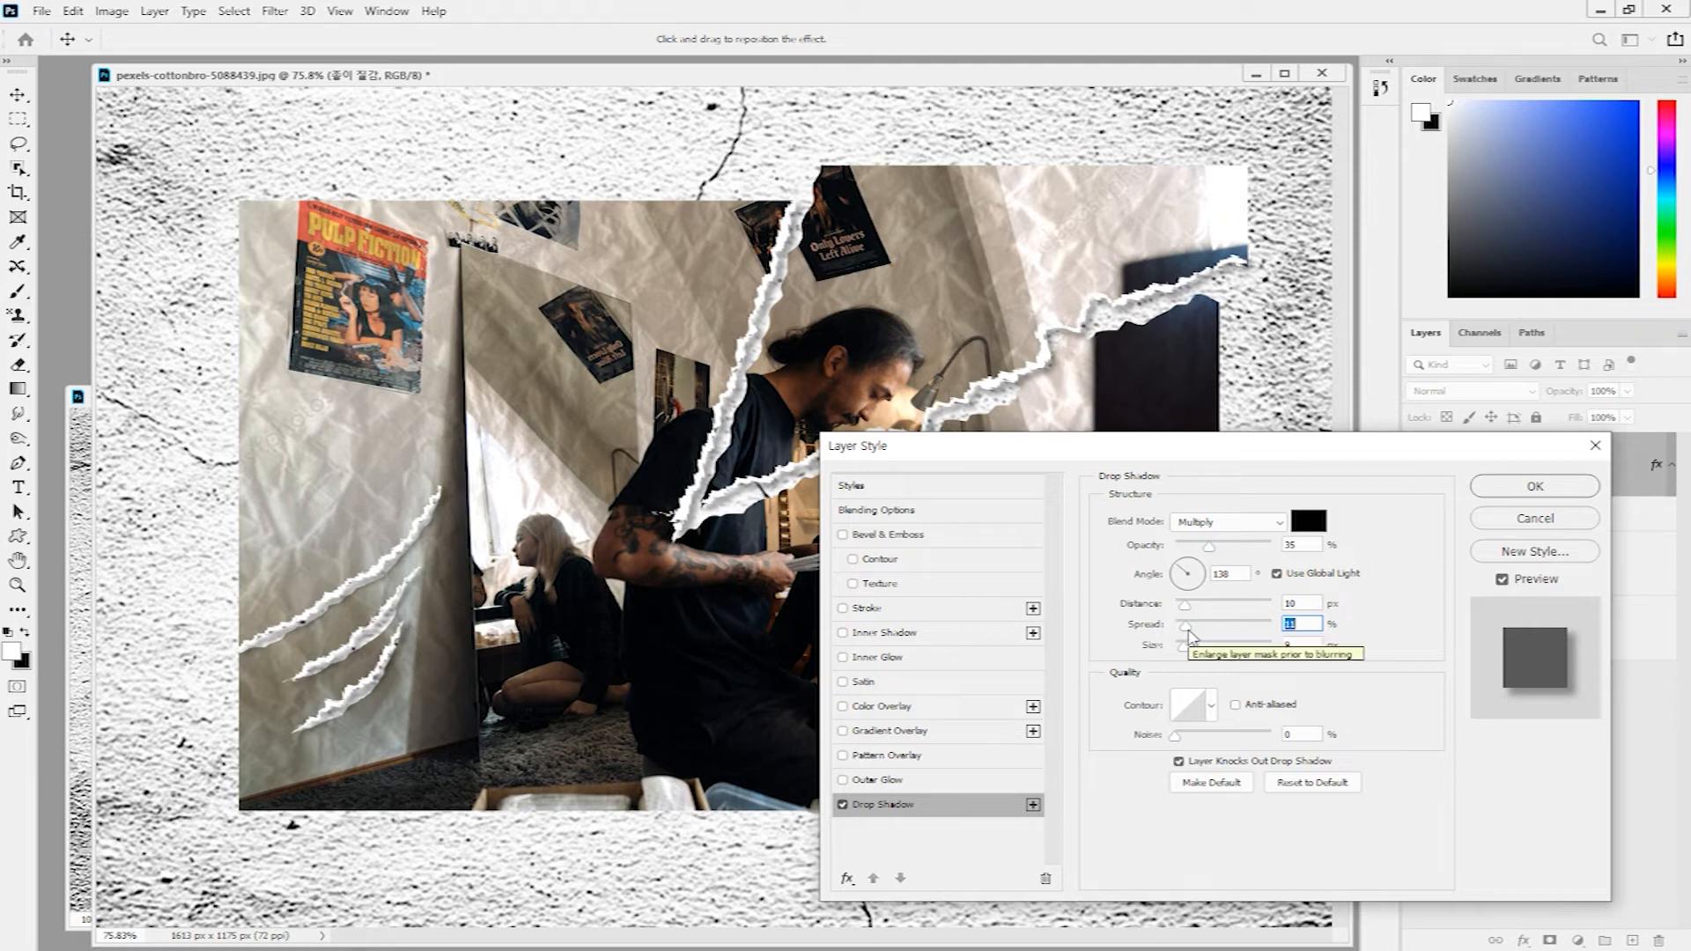
{"action": "left_click", "coordinate": [1520, 493]}
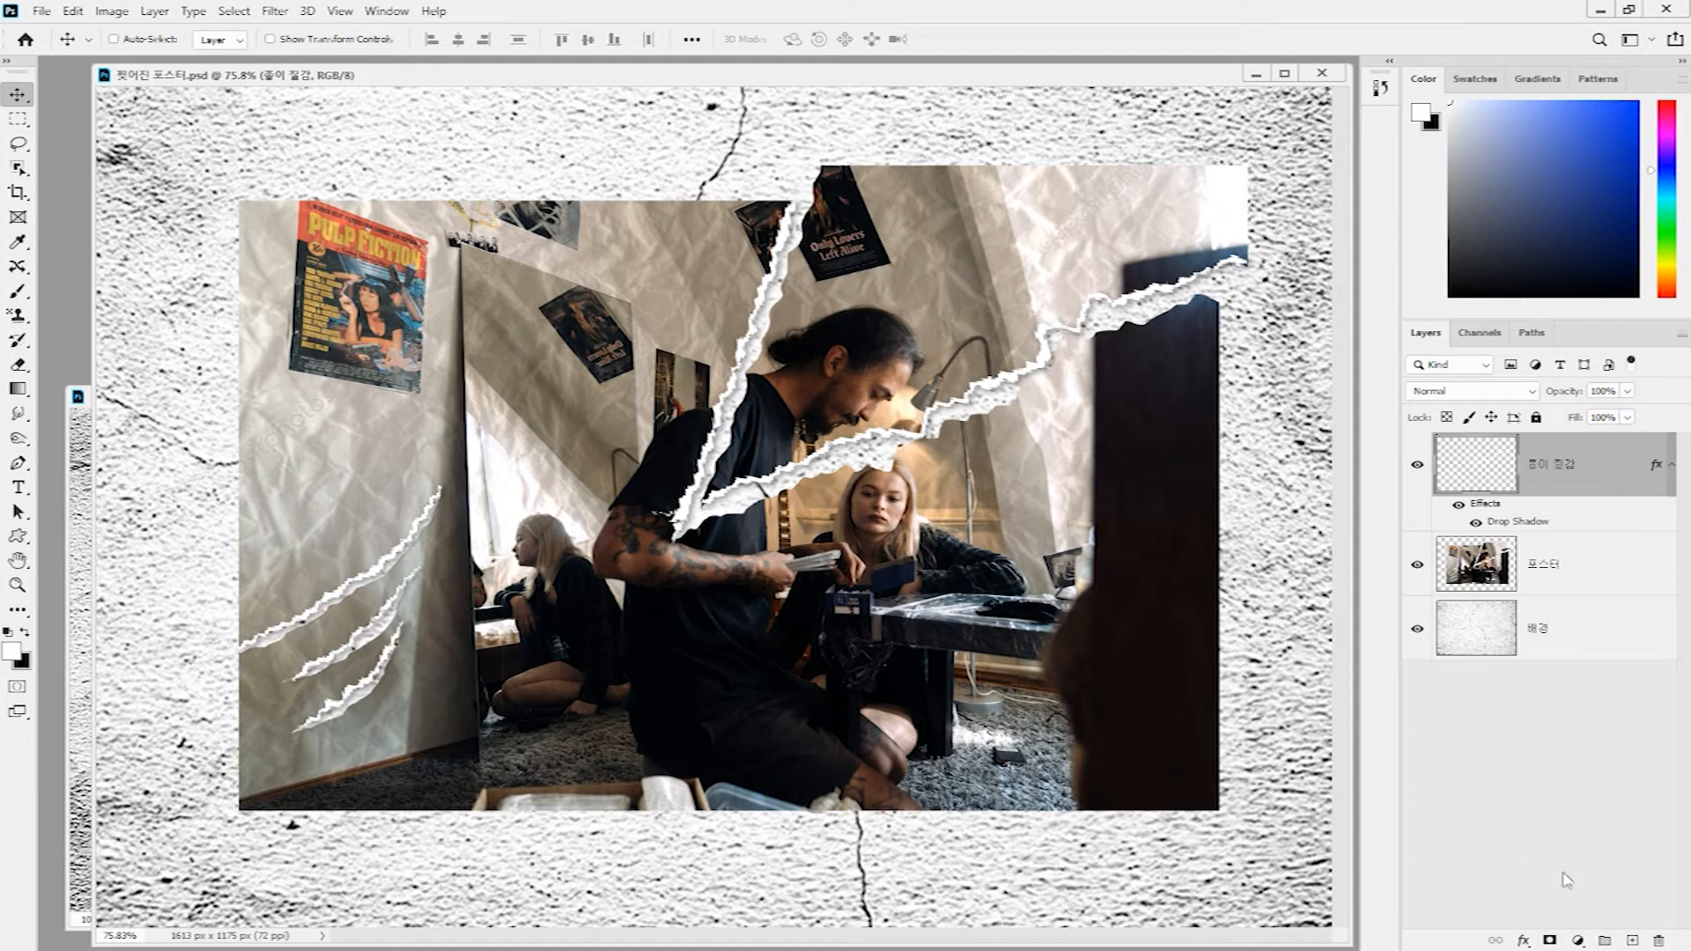
- Create a new layer above the 종이 질감 layer and name it 테입
{"action": "left_click", "coordinate": [1633, 940]}
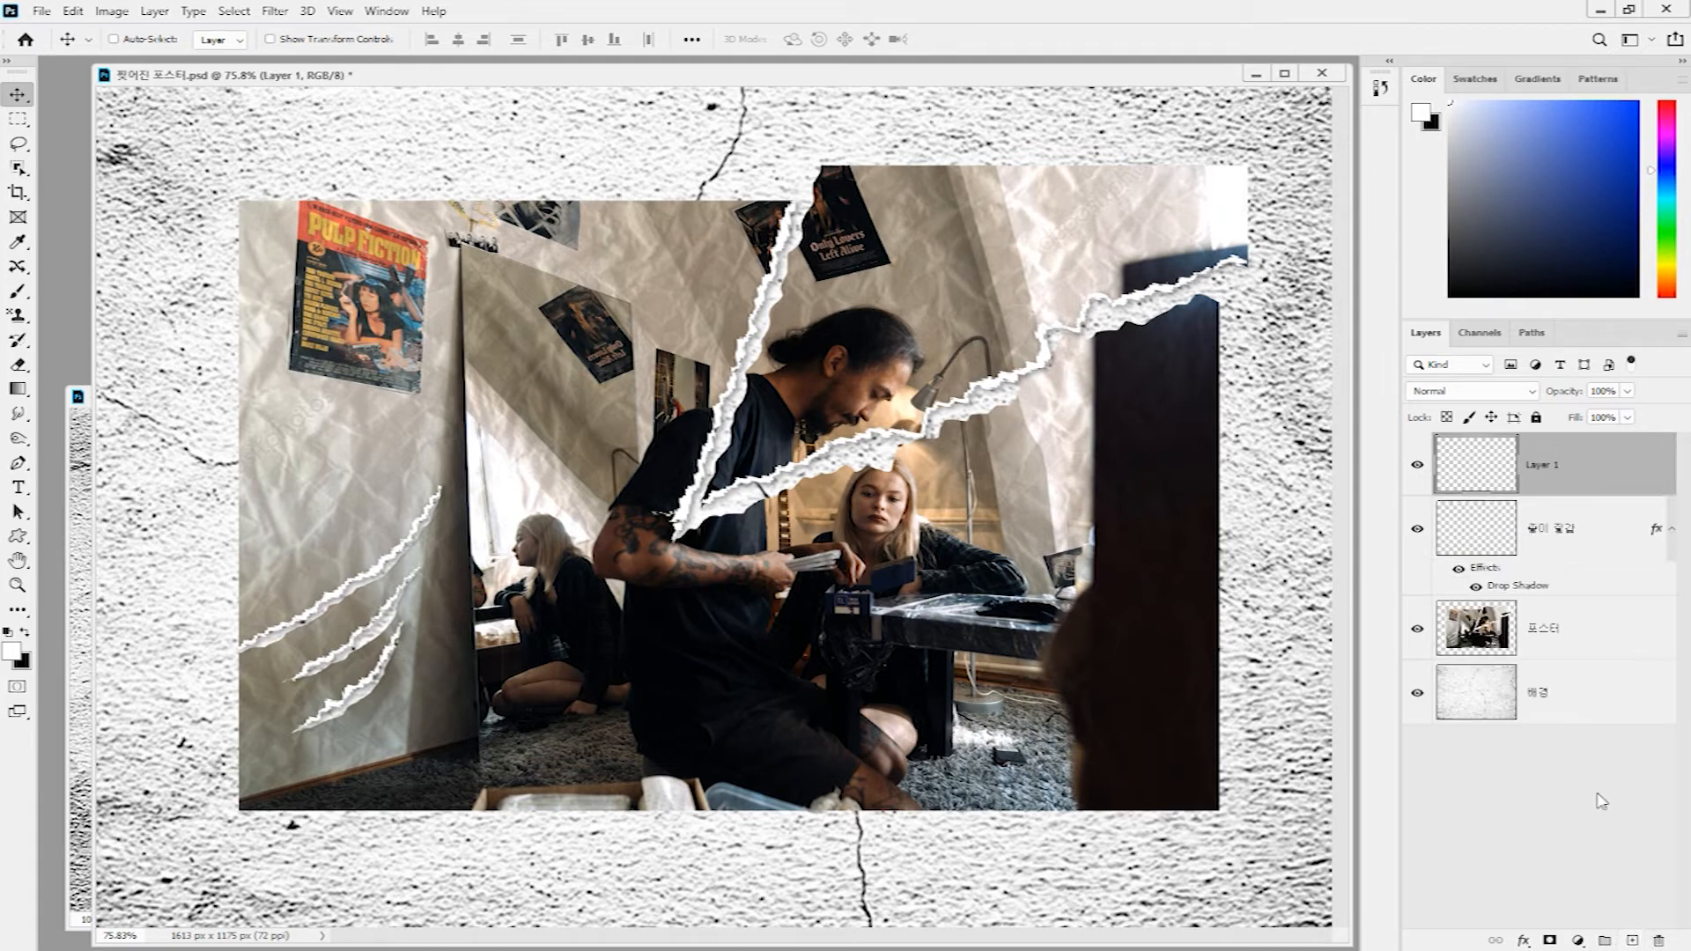
{"action": "double_click", "coordinate": [1544, 467]}
{"action": "type", "text": "테"}
{"action": "type", "text": "이"}
{"action": "key", "text": "Return"}
- Outline a diagonal tape strip with zigzag ends across the poster's upper-right tear using the Polygonal Lasso, fill it white and deselect
{"action": "left_click", "coordinate": [23, 148]}
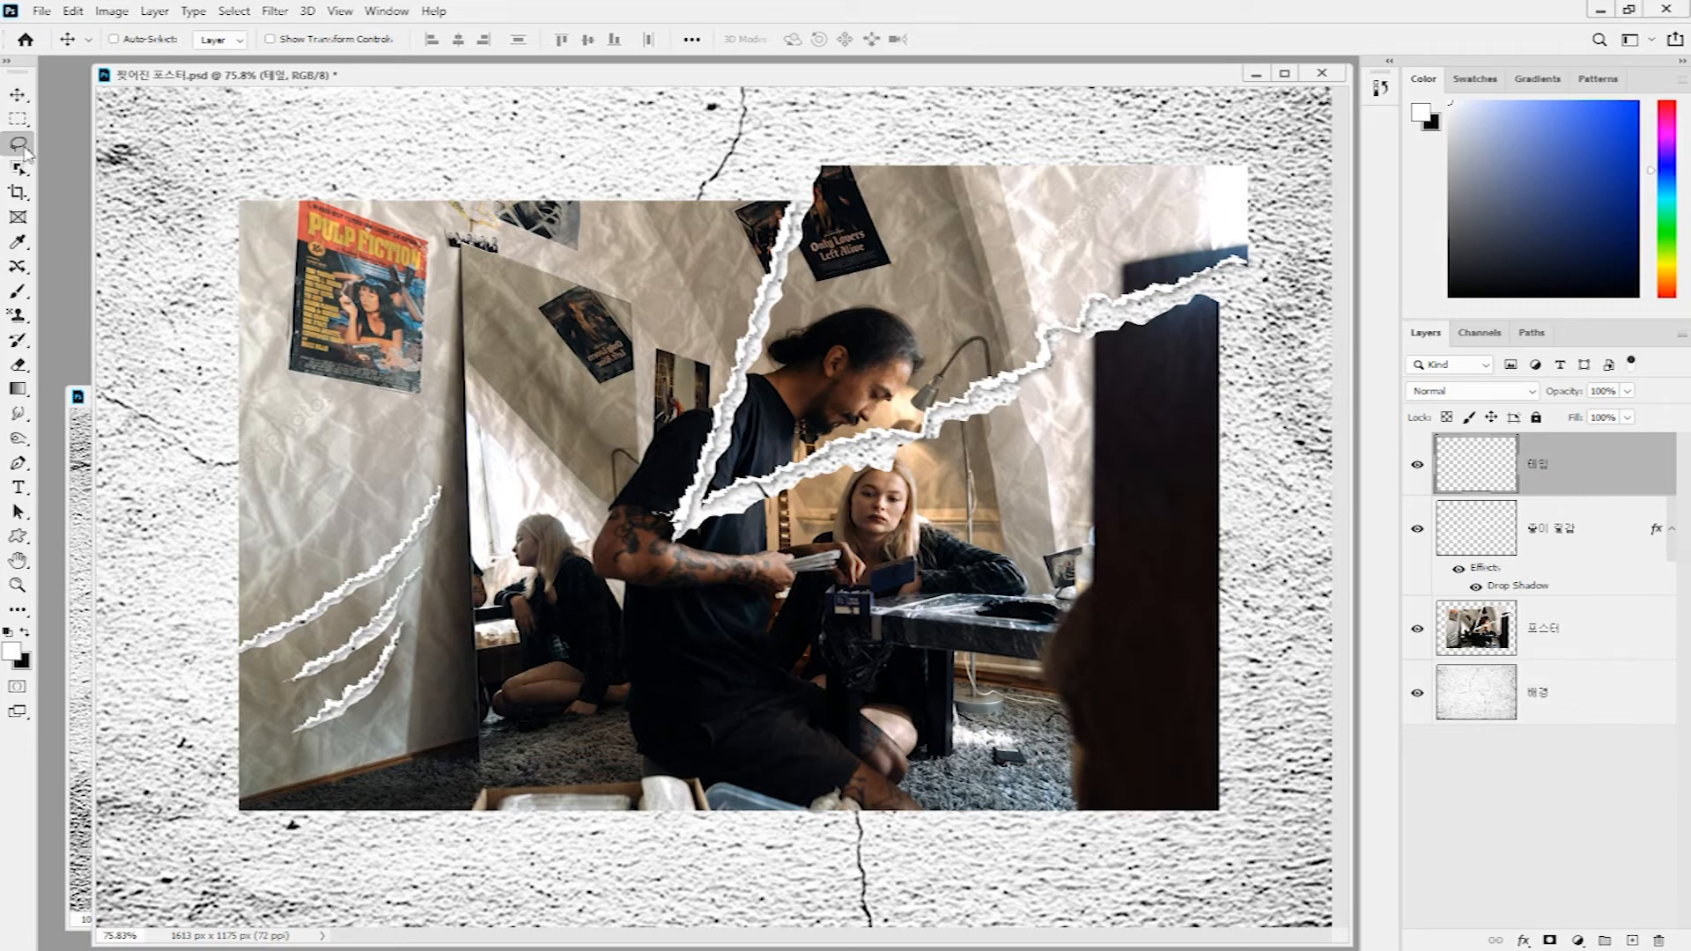
{"action": "right_click", "coordinate": [23, 148]}
{"action": "left_click", "coordinate": [88, 165]}
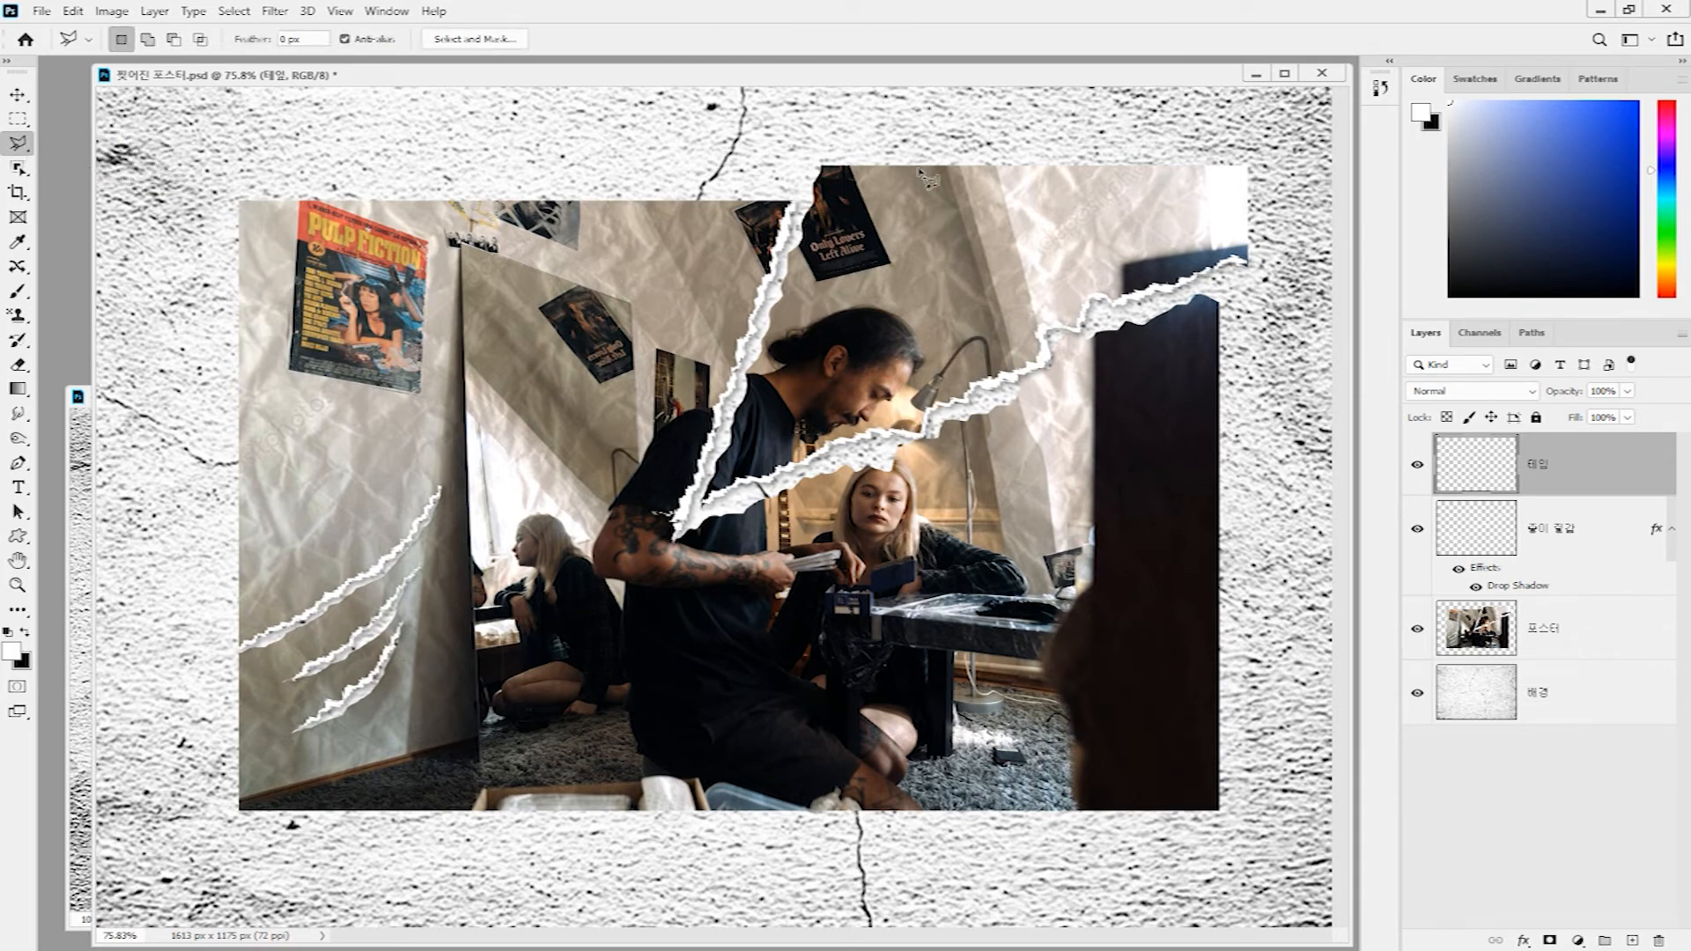
{"action": "left_click", "coordinate": [922, 124]}
{"action": "left_click", "coordinate": [1284, 459]}
{"action": "left_click", "coordinate": [1273, 461]}
{"action": "left_click", "coordinate": [1280, 476]}
{"action": "left_click", "coordinate": [1266, 476]}
{"action": "left_click", "coordinate": [1268, 489]}
{"action": "left_click", "coordinate": [1259, 490]}
{"action": "left_click", "coordinate": [1259, 501]}
{"action": "left_click", "coordinate": [1249, 502]}
{"action": "left_click", "coordinate": [1250, 510]}
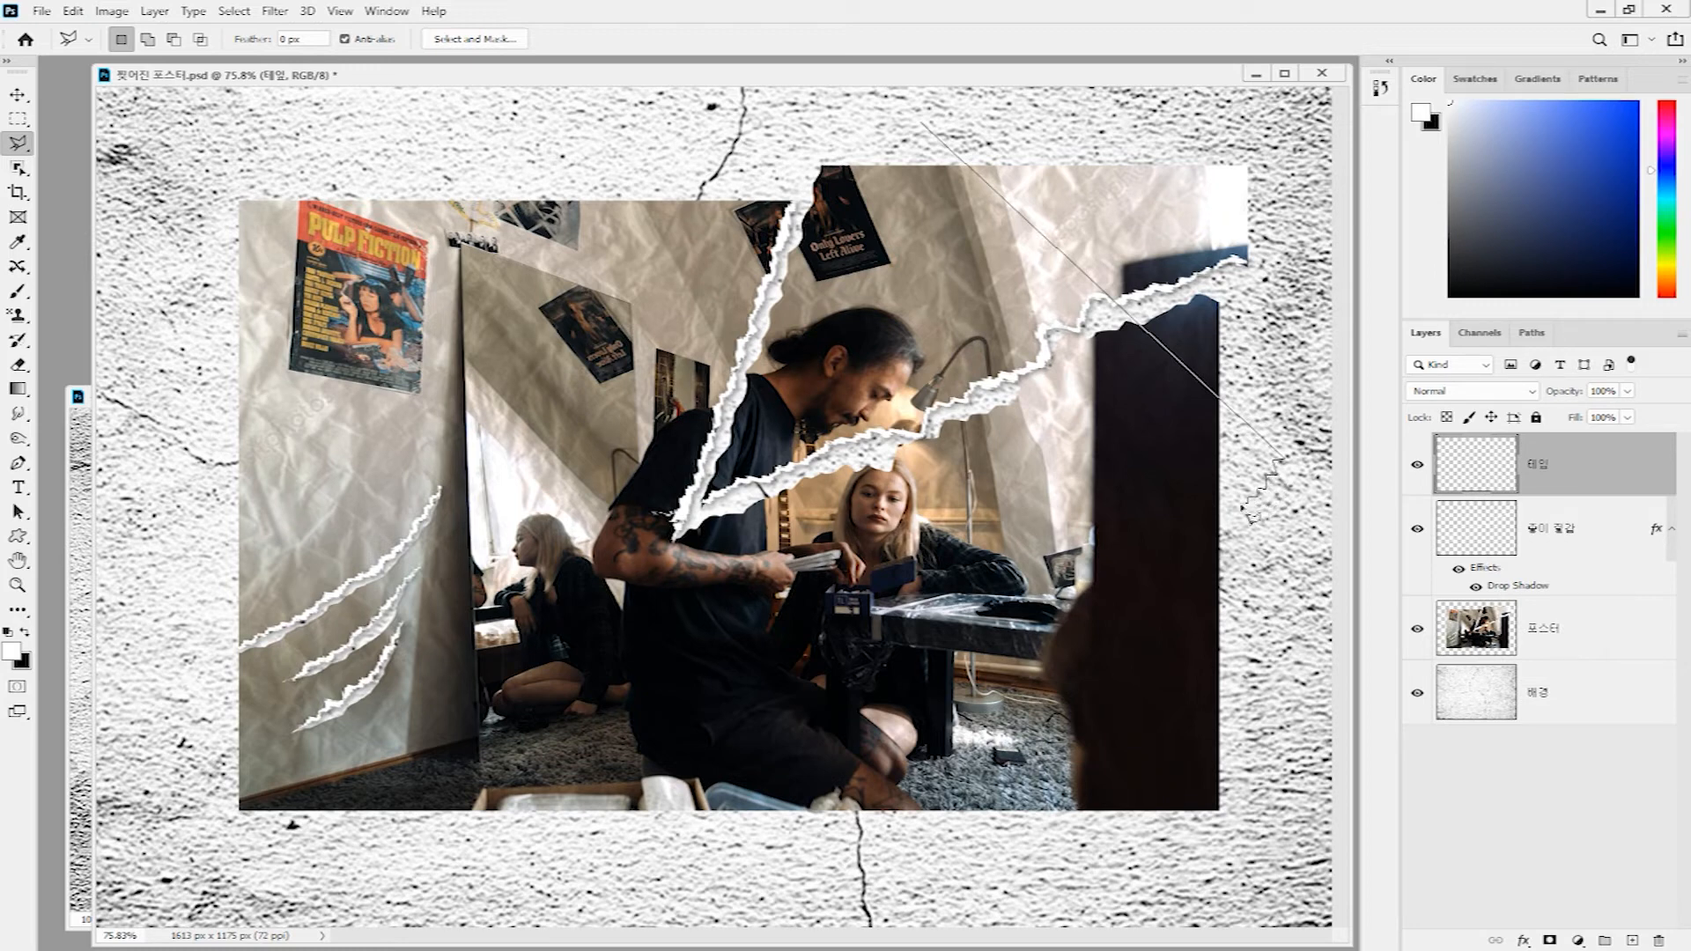
{"action": "left_click", "coordinate": [850, 154]}
{"action": "left_click", "coordinate": [862, 142]}
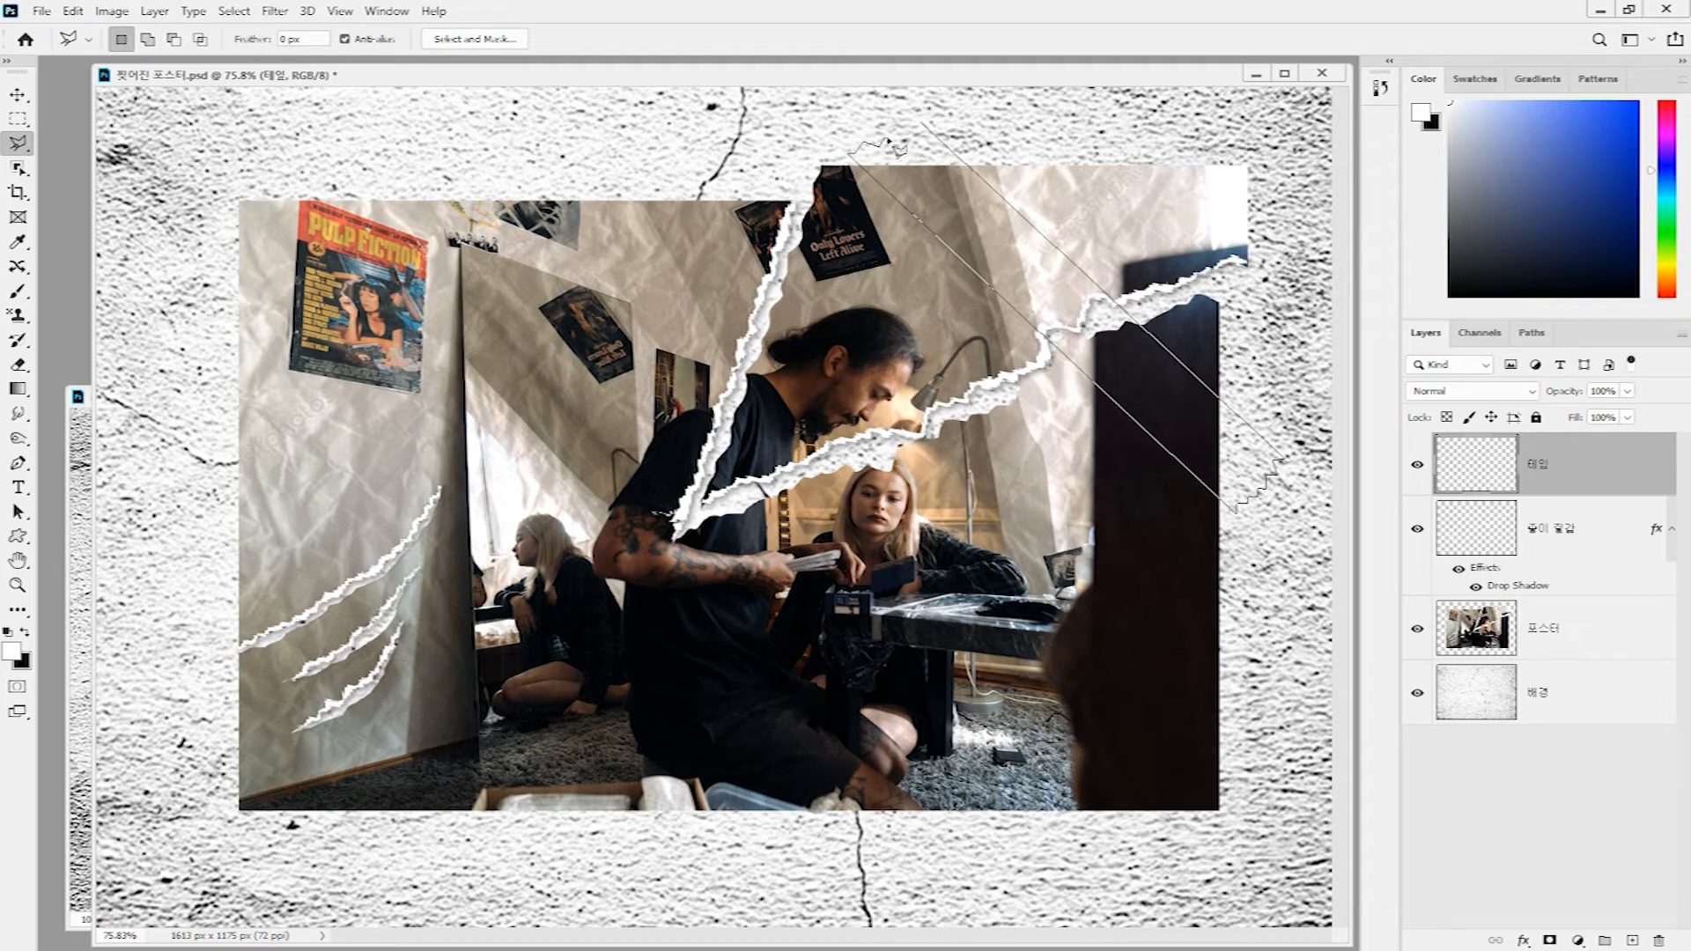
{"action": "left_click", "coordinate": [896, 131]}
{"action": "left_click", "coordinate": [906, 137]}
{"action": "left_click", "coordinate": [909, 128]}
{"action": "left_click", "coordinate": [918, 133]}
{"action": "left_click", "coordinate": [921, 128]}
{"action": "key", "text": "alt+Delete"}
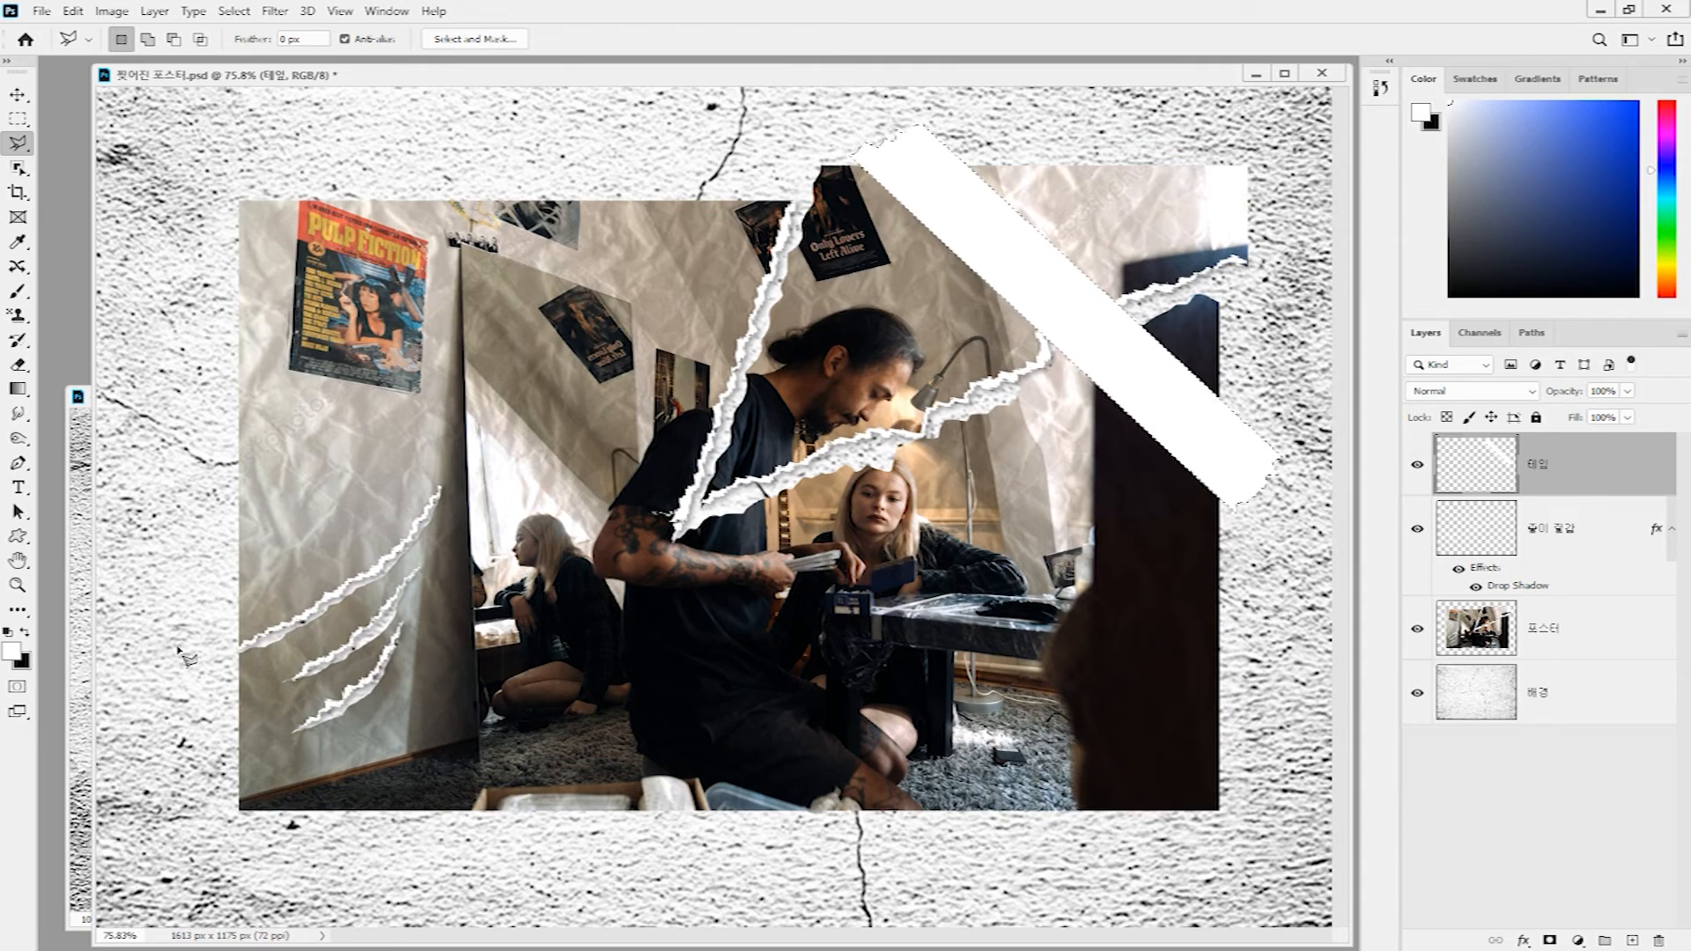
{"action": "key", "text": "ctrl+d"}
- Outline a second zigzag-ended tape strip diagonally over the small tears at the poster's lower left, fill it white and deselect
{"action": "left_click", "coordinate": [302, 474]}
{"action": "left_click", "coordinate": [631, 671]}
{"action": "left_click", "coordinate": [625, 701]}
{"action": "left_click", "coordinate": [617, 702]}
{"action": "left_click", "coordinate": [620, 711]}
{"action": "left_click", "coordinate": [613, 711]}
{"action": "left_click", "coordinate": [614, 721]}
{"action": "left_click", "coordinate": [607, 721]}
{"action": "left_click", "coordinate": [604, 731]}
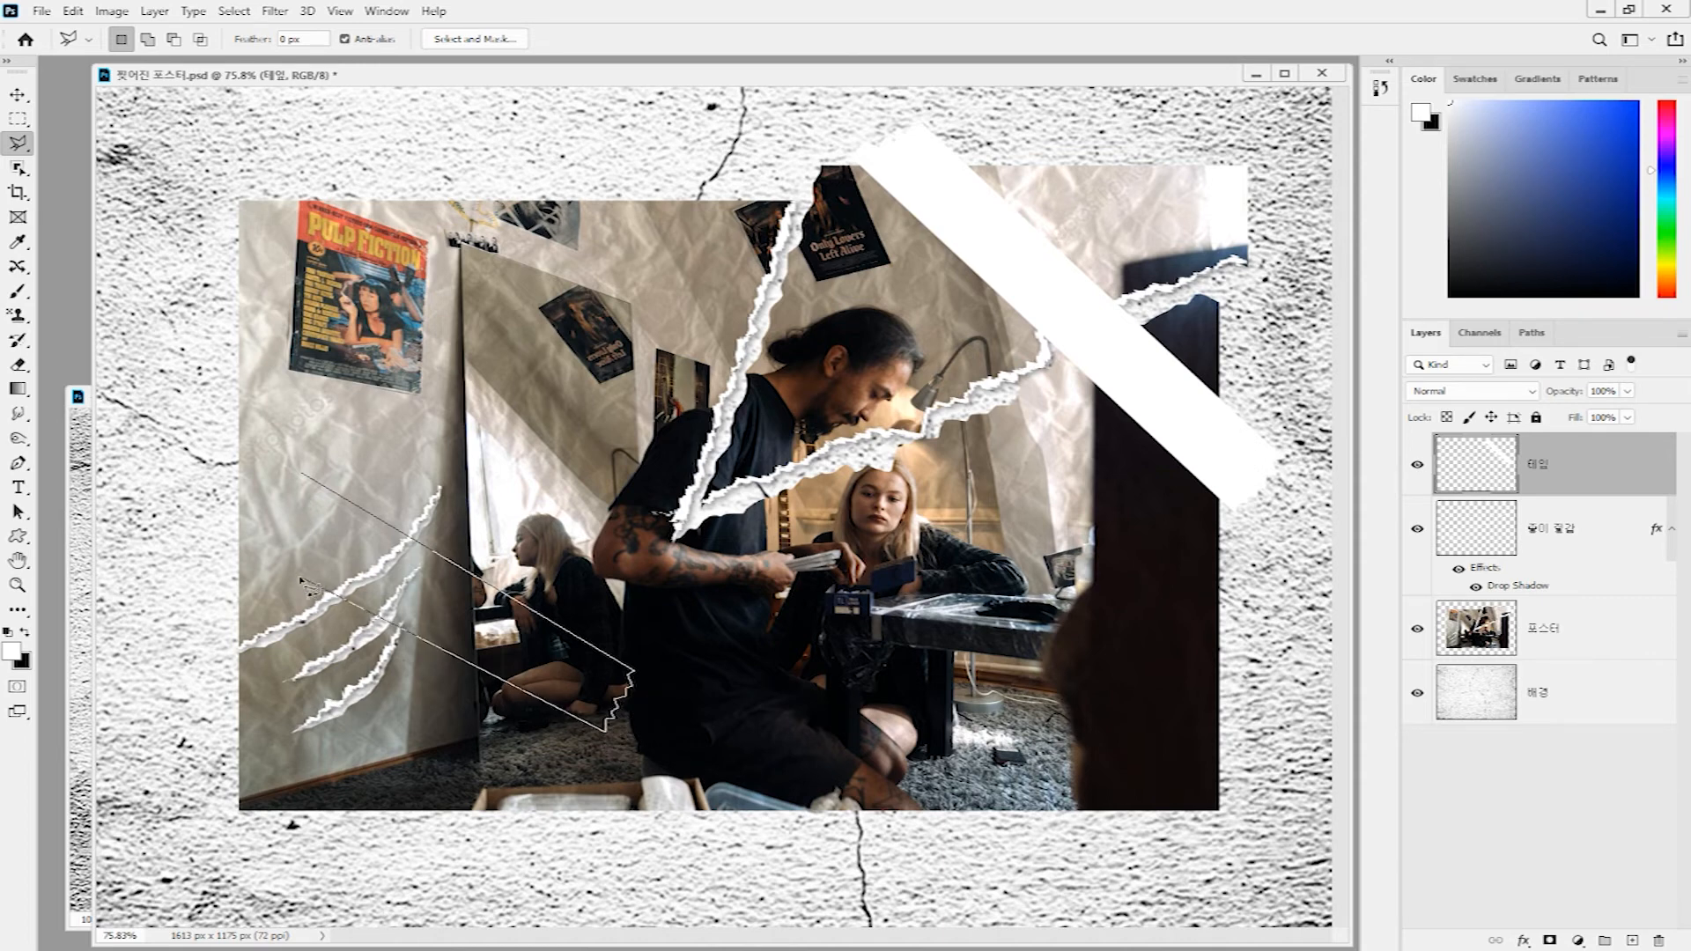
{"action": "left_click", "coordinate": [258, 527]}
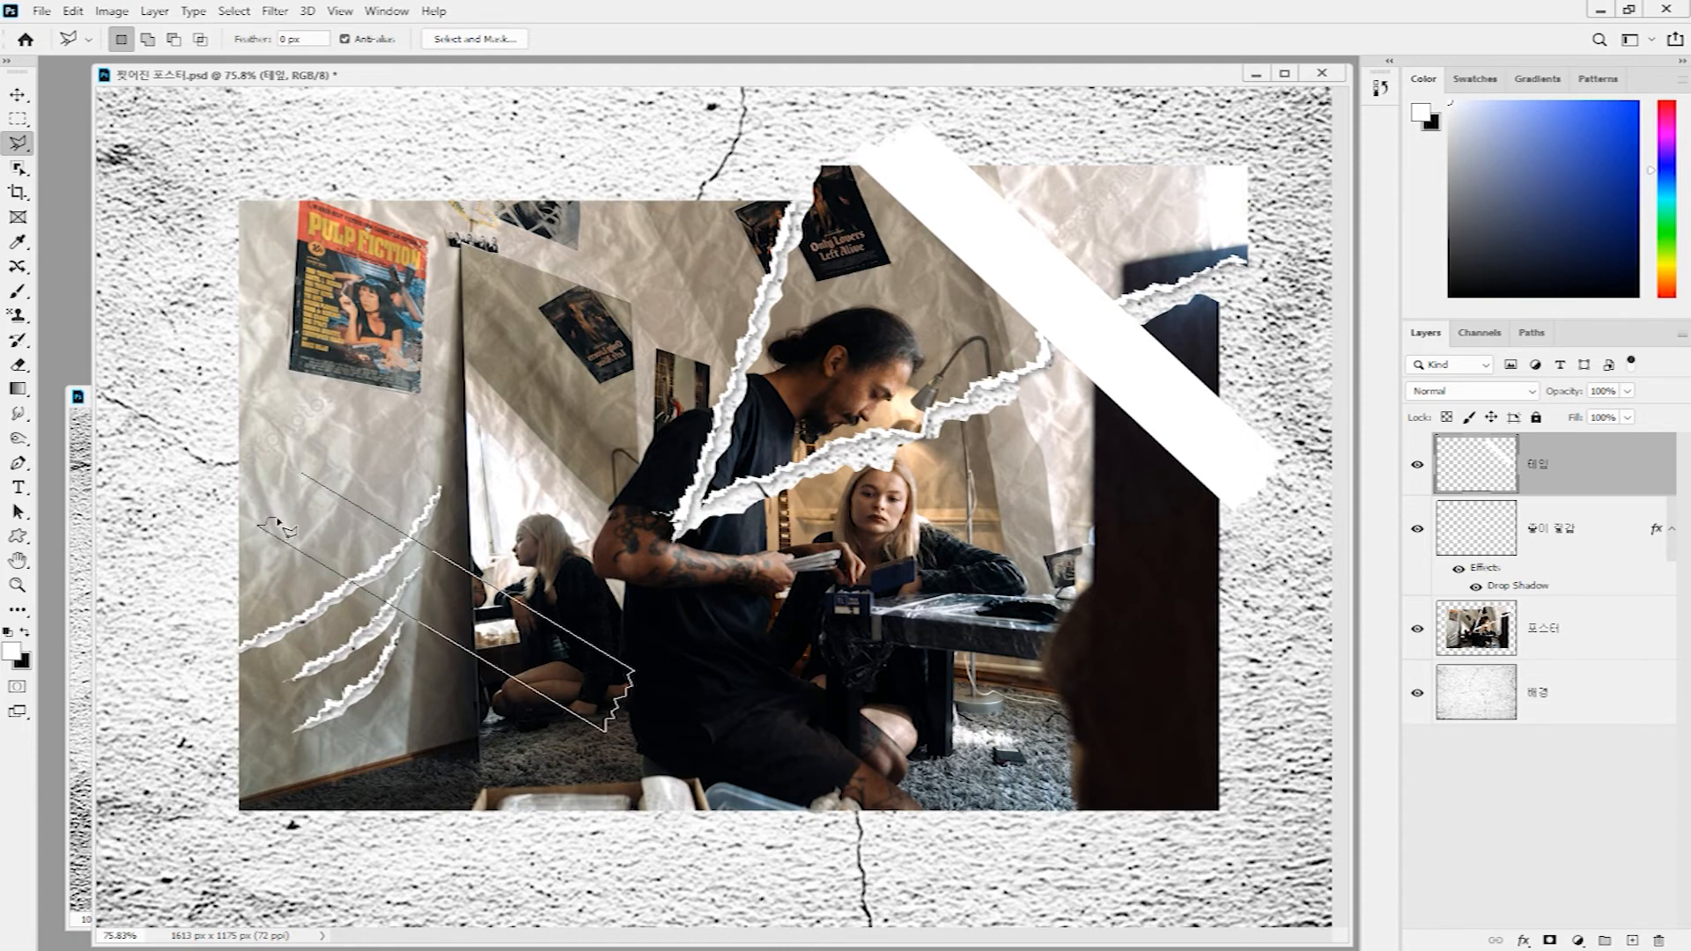
{"action": "left_click", "coordinate": [278, 514]}
{"action": "left_click", "coordinate": [279, 508]}
{"action": "left_click", "coordinate": [287, 506]}
{"action": "left_click", "coordinate": [288, 494]}
{"action": "left_click", "coordinate": [298, 487]}
{"action": "left_click", "coordinate": [304, 481]}
{"action": "left_click", "coordinate": [304, 479]}
{"action": "key", "text": "alt+BackSpace"}
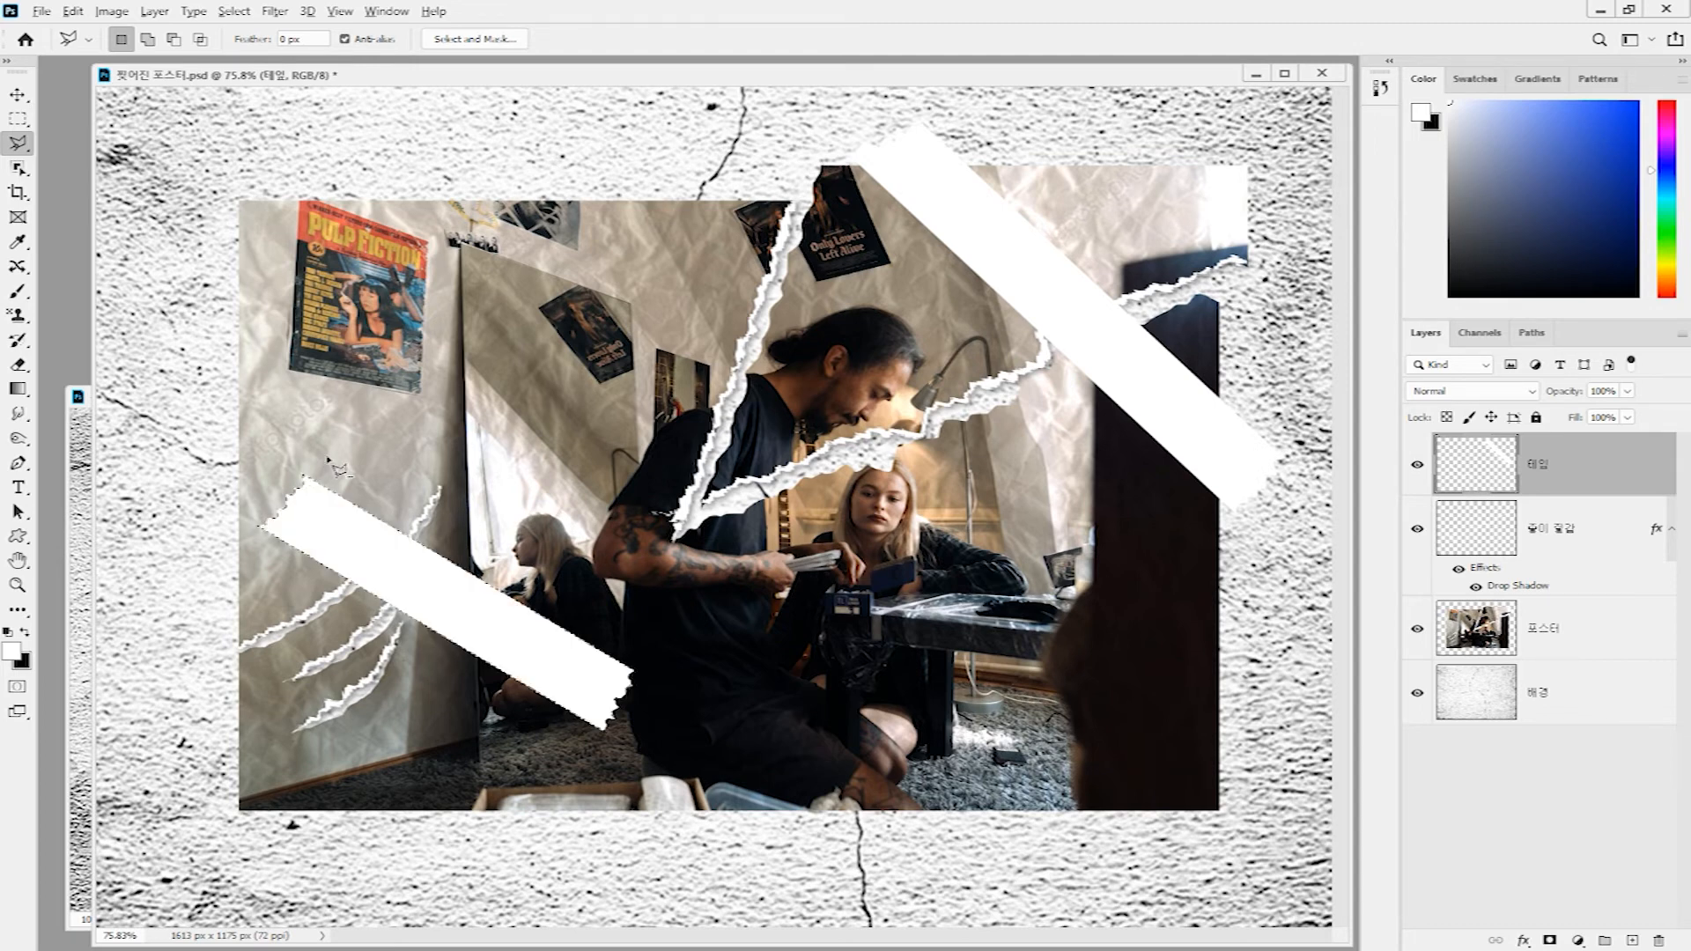
{"action": "key", "text": "ctrl+d"}
- Set the 테입 layer to Overlay blending and lower its opacity to 73%
{"action": "left_click", "coordinate": [1566, 476]}
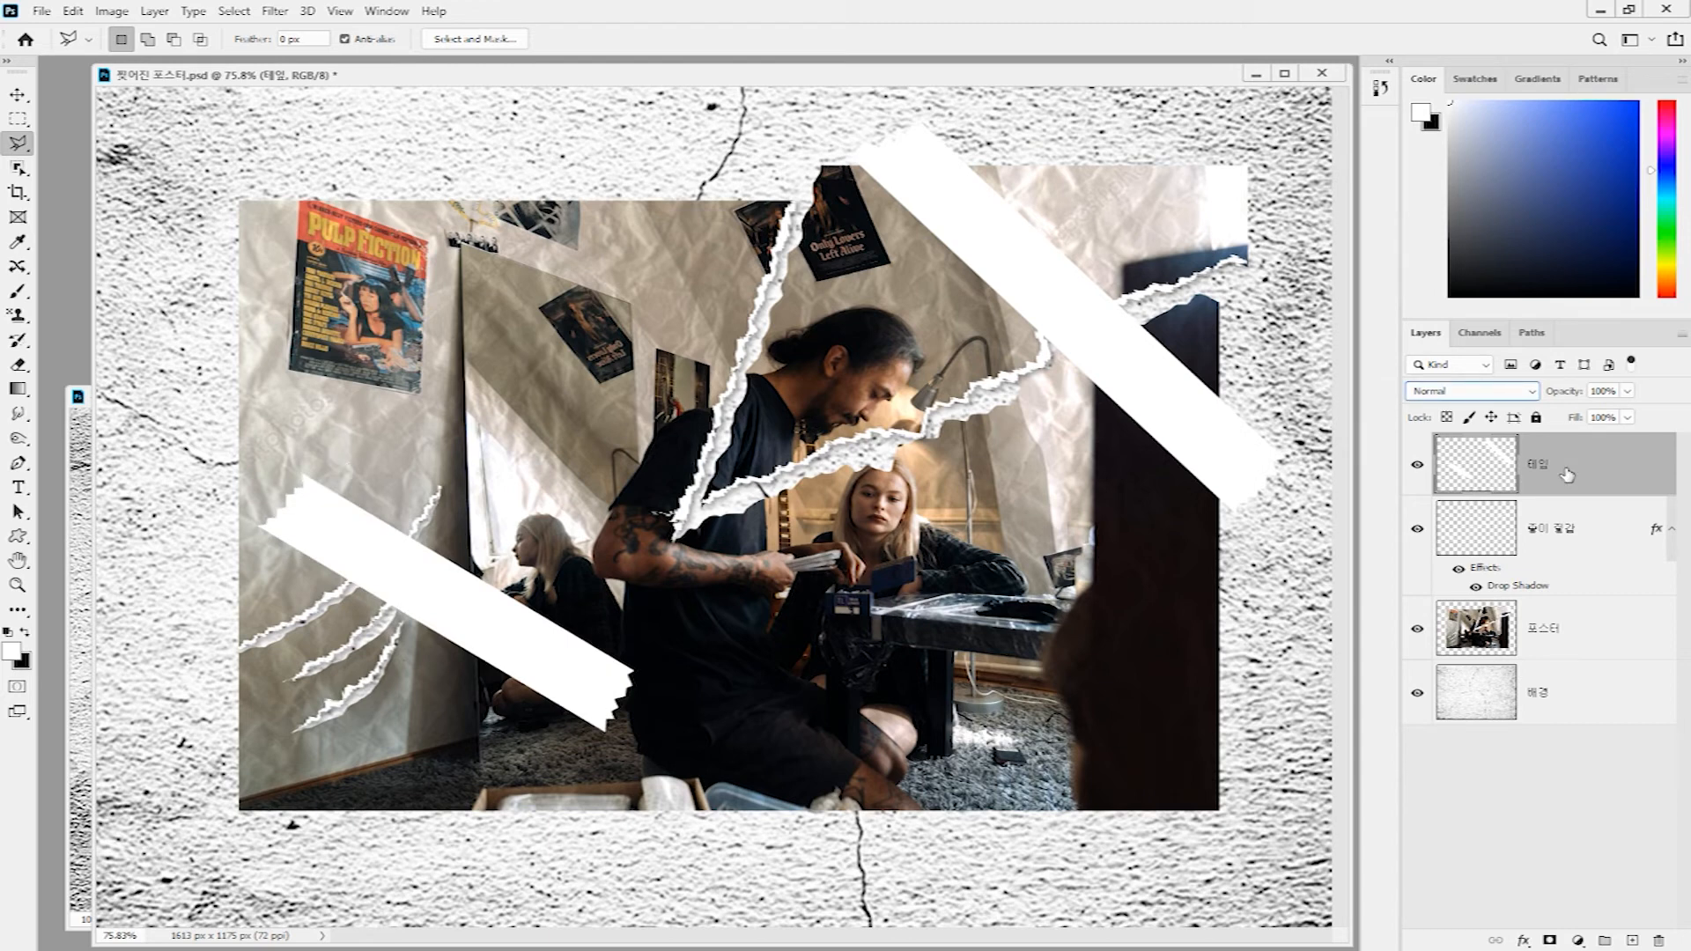
{"action": "left_click", "coordinate": [1532, 393]}
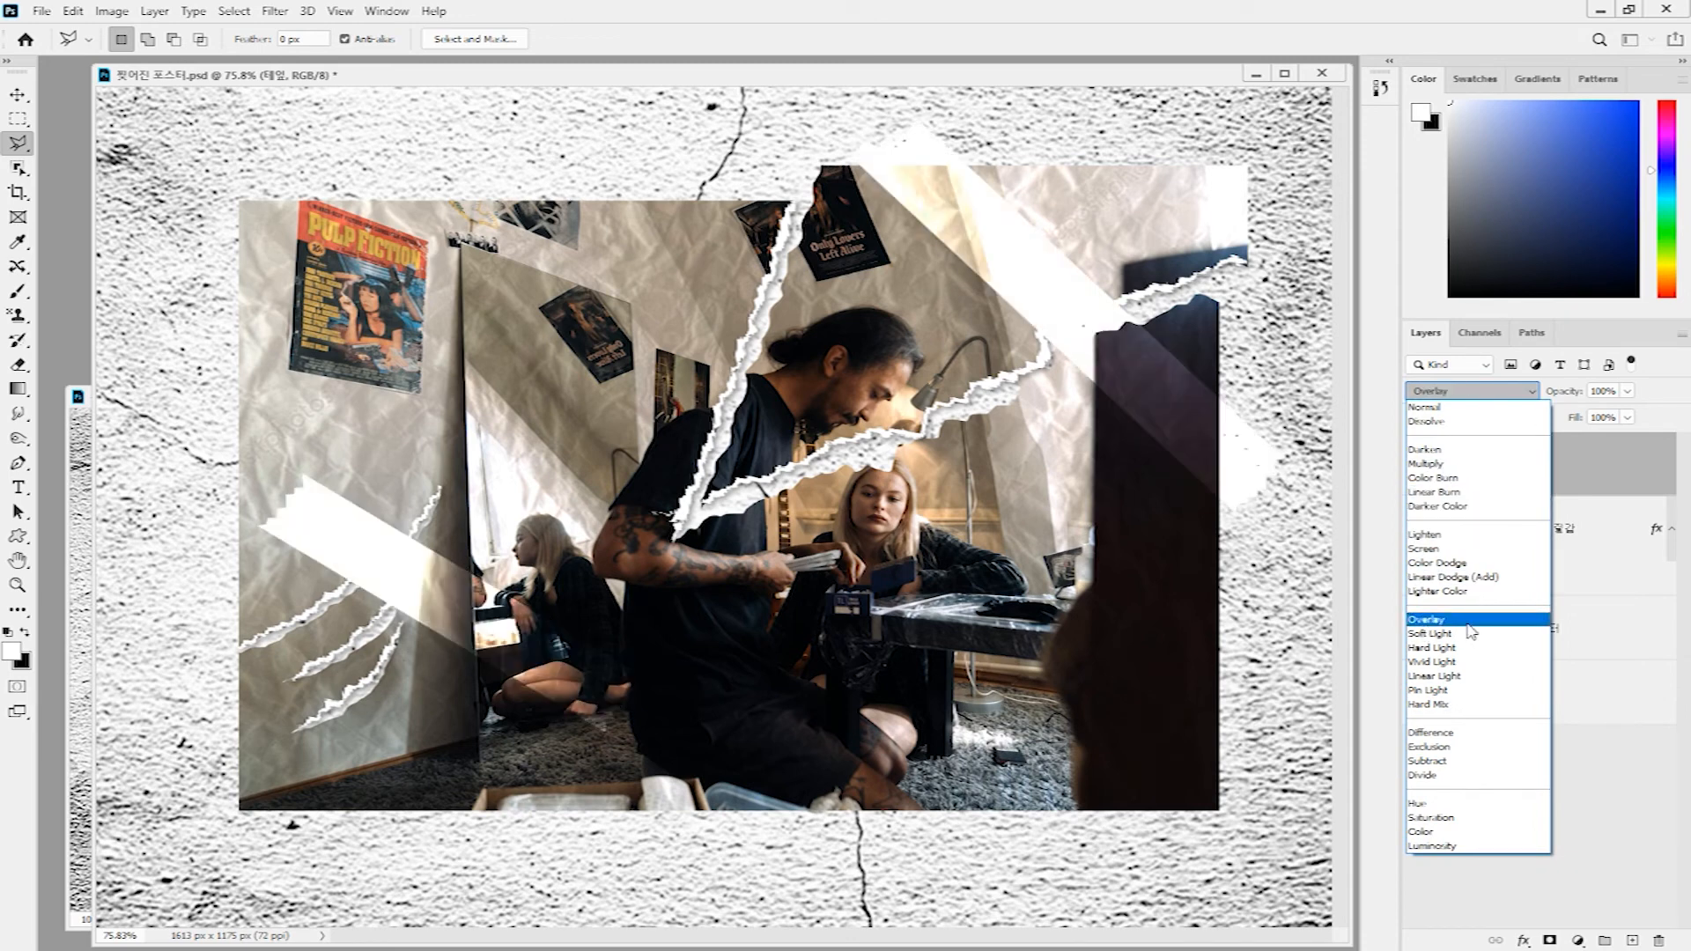
{"action": "left_click", "coordinate": [1467, 622]}
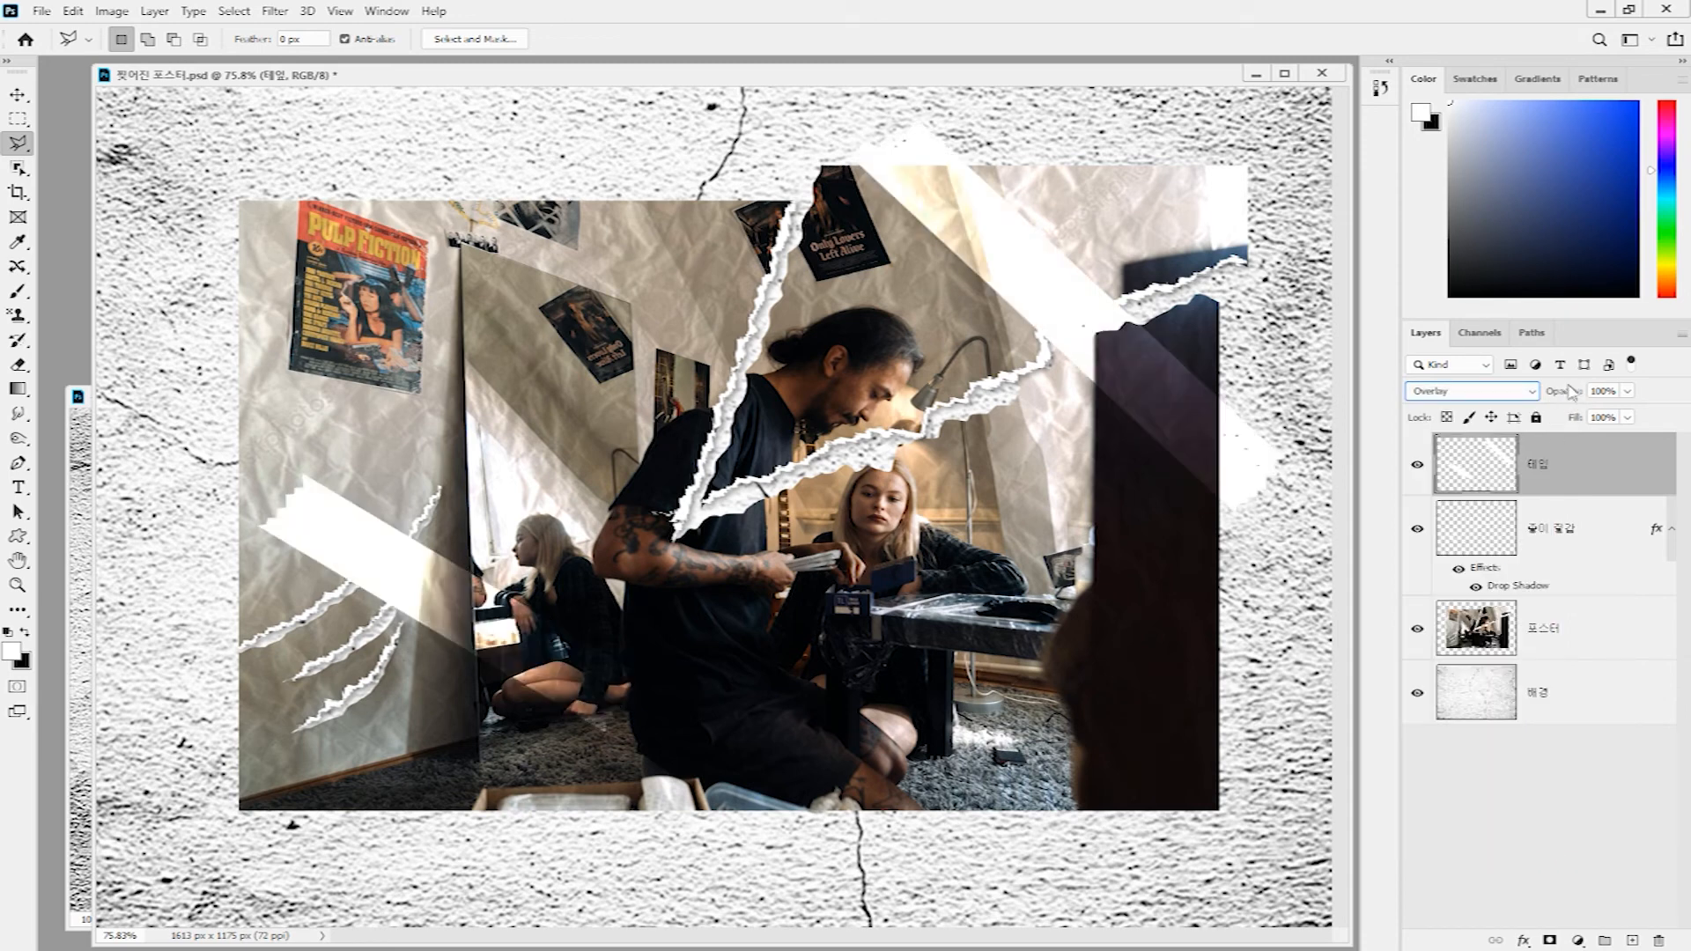
{"action": "left_click_drag", "start_coordinate": [1568, 398], "coordinate": [1539, 397]}
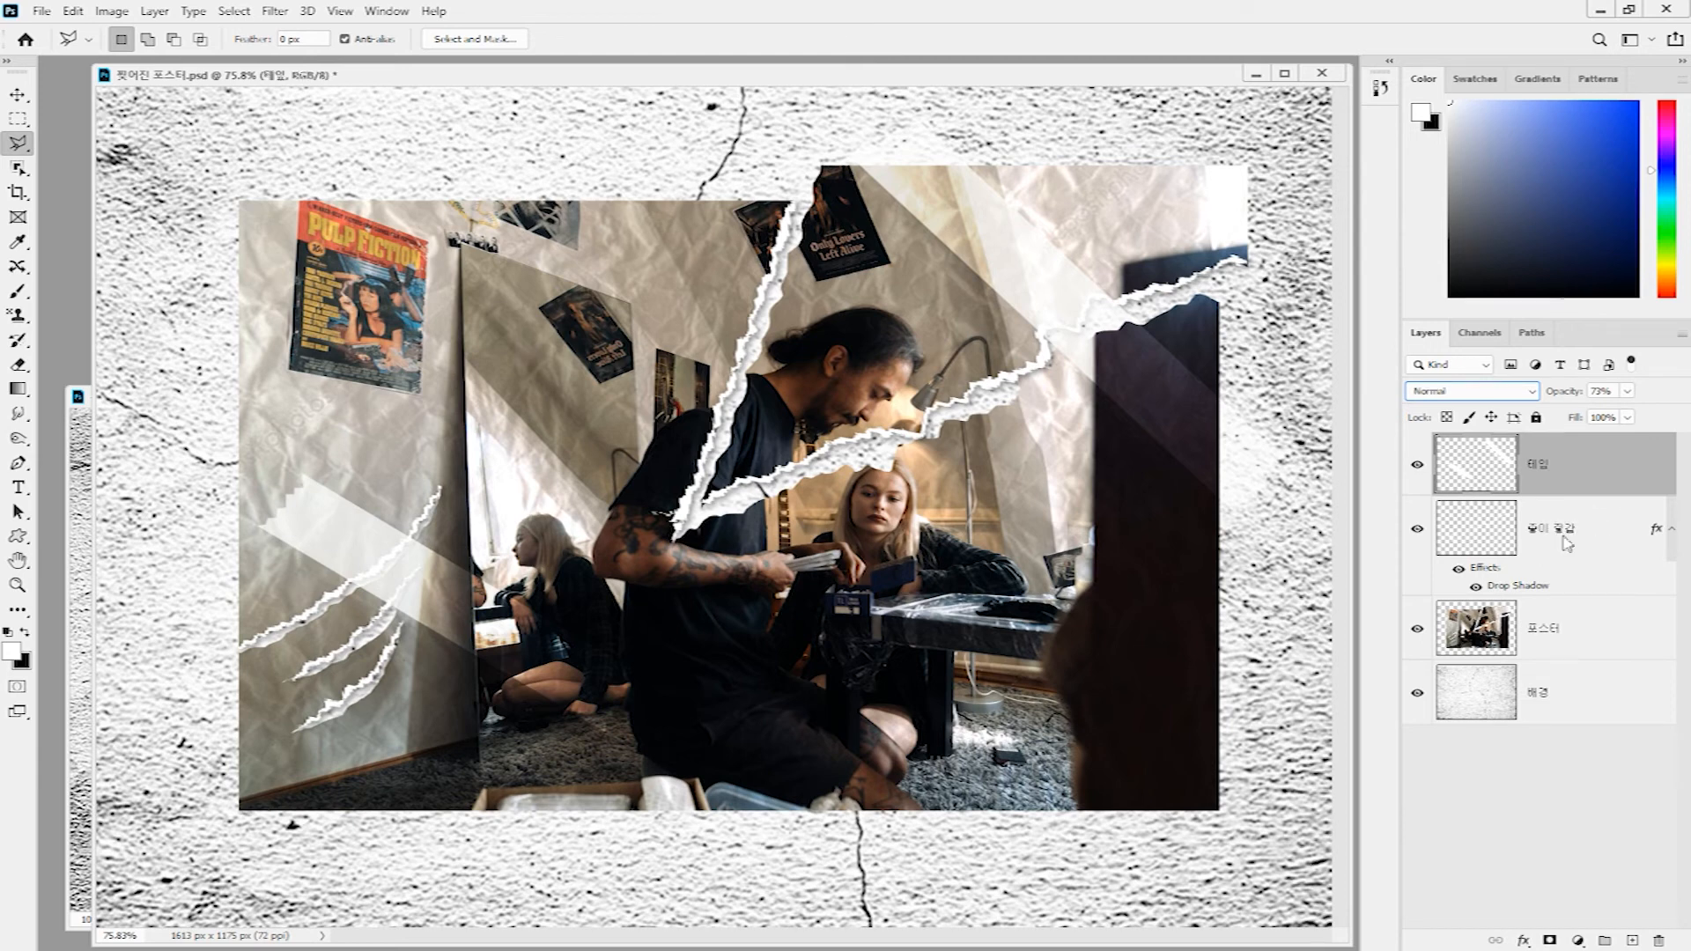
- Copy the layer style of the 종이 질감 layer and paste it onto the 테입 layer
{"action": "right_click", "coordinate": [1565, 541]}
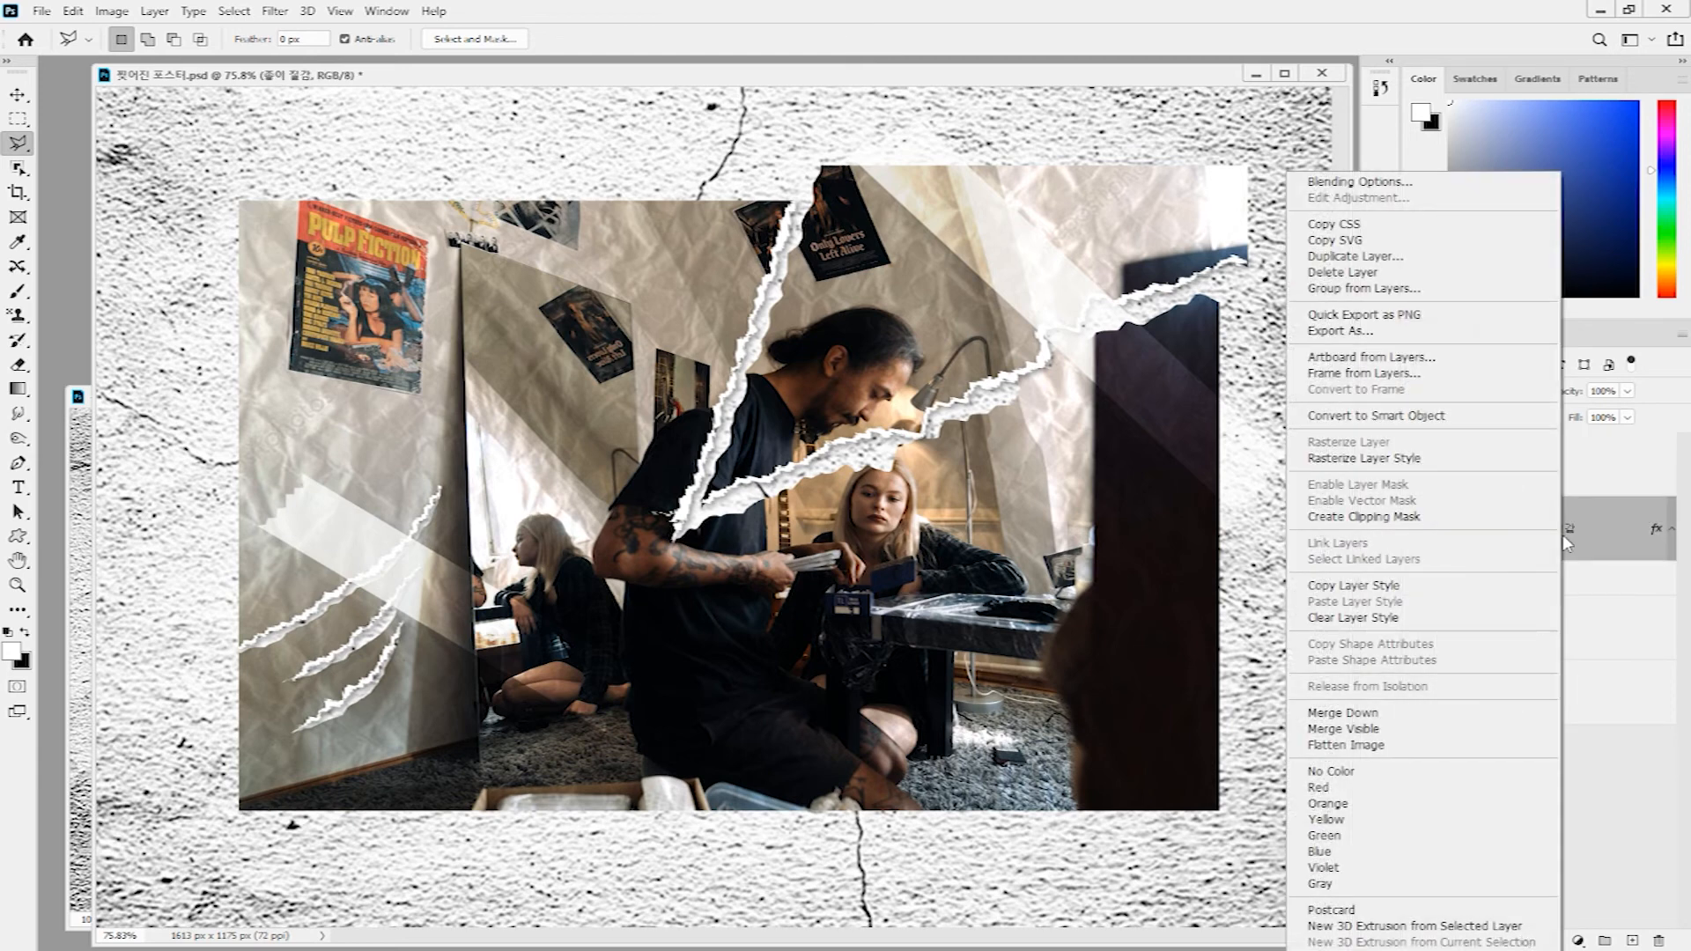
{"action": "left_click", "coordinate": [1420, 588]}
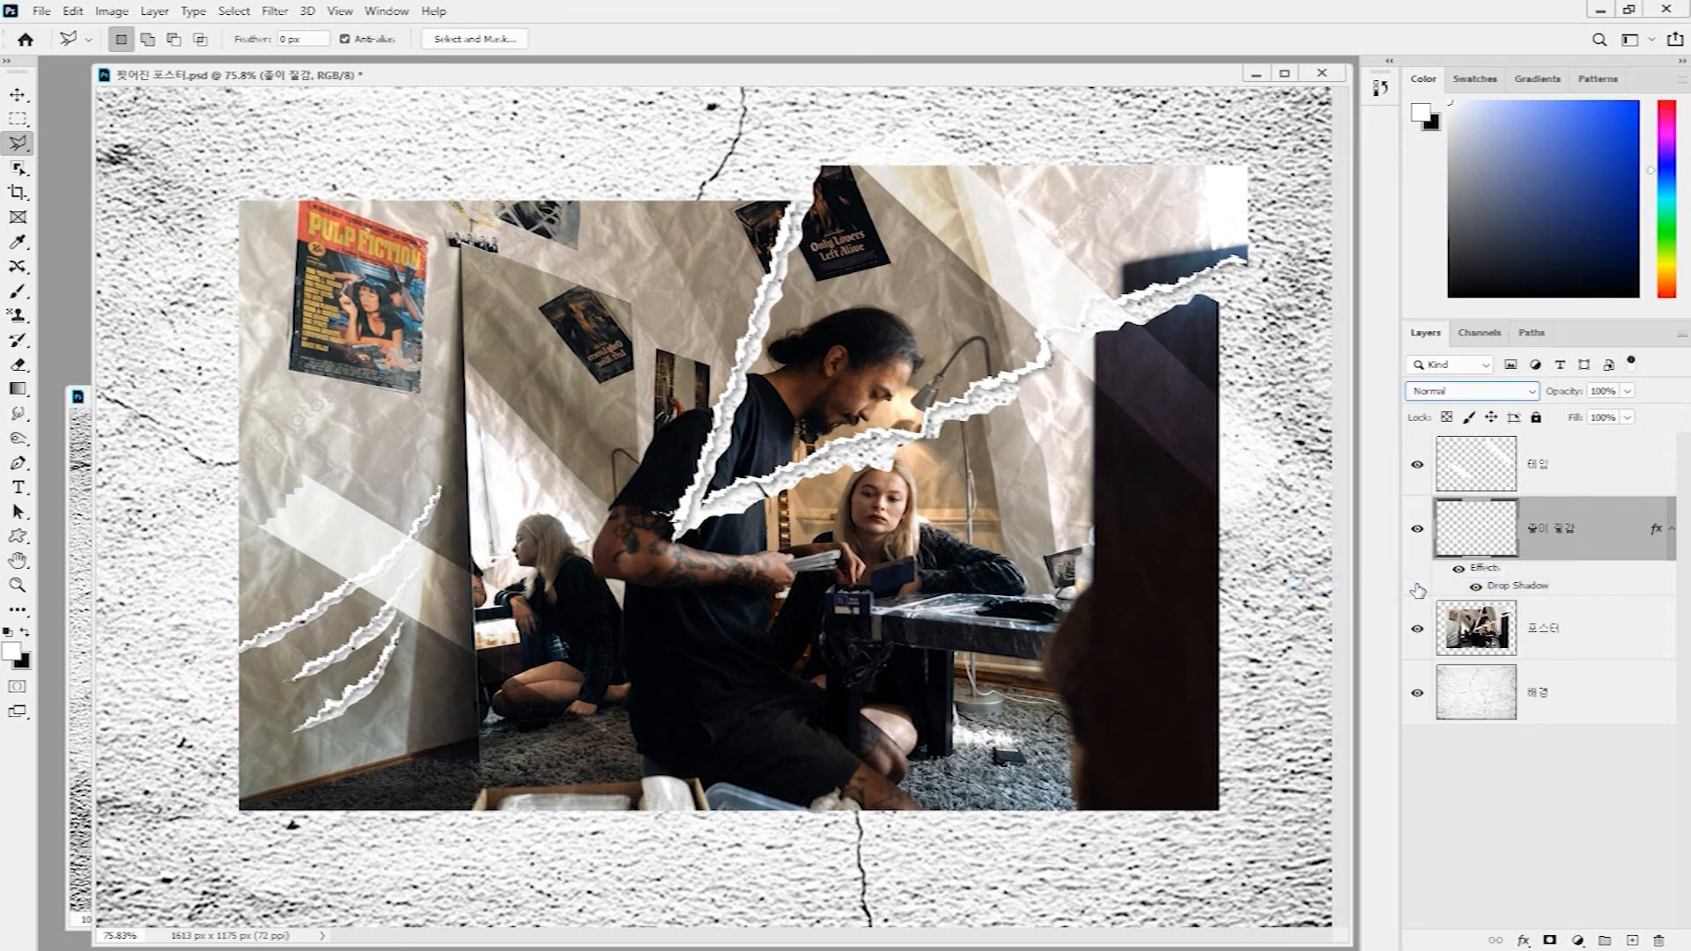
{"action": "right_click", "coordinate": [1564, 468]}
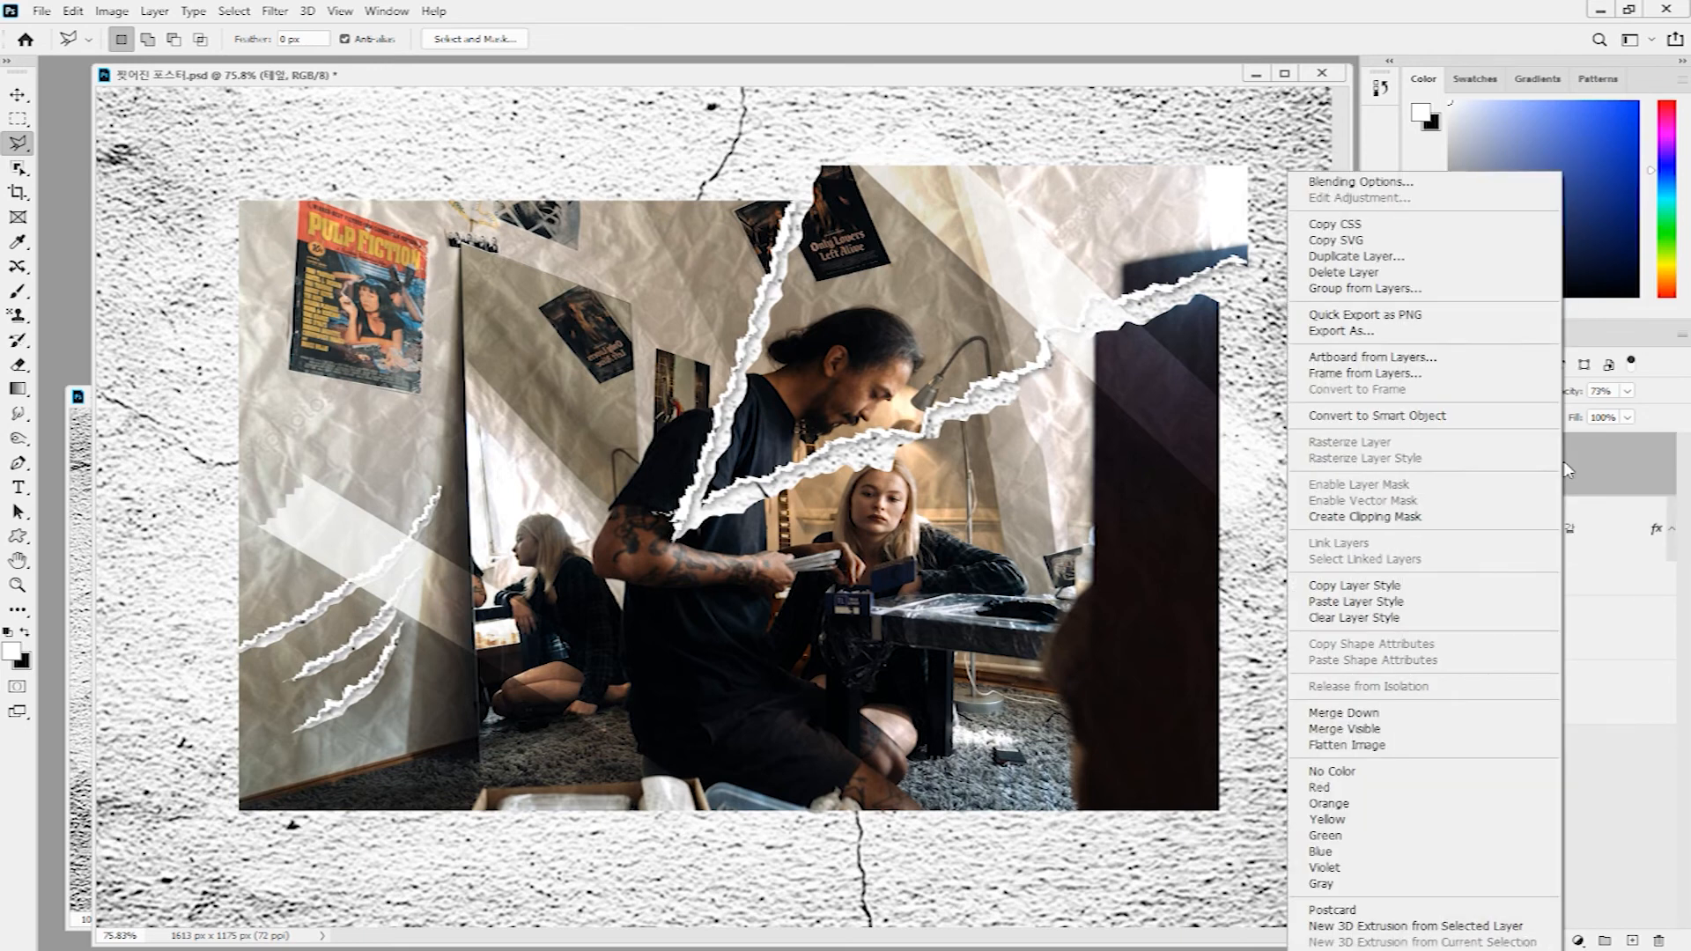
{"action": "left_click", "coordinate": [1420, 605]}
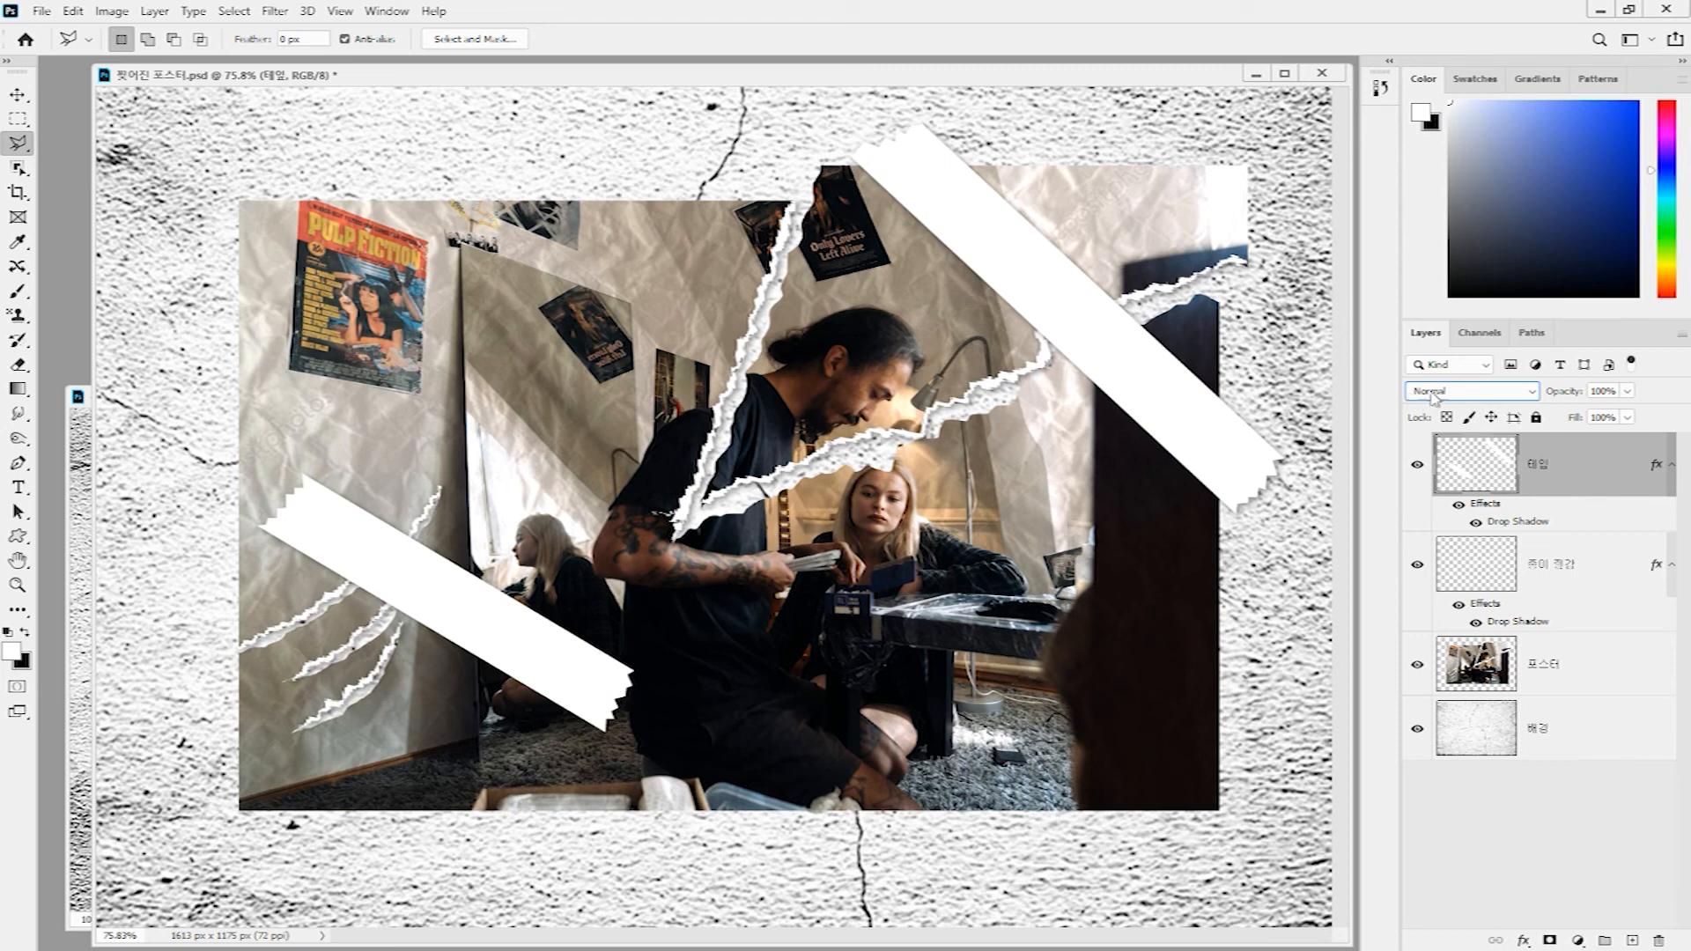
- Set the 테입 layer's blend mode to Overlay and its opacity to 74%
{"action": "left_click", "coordinate": [1534, 398]}
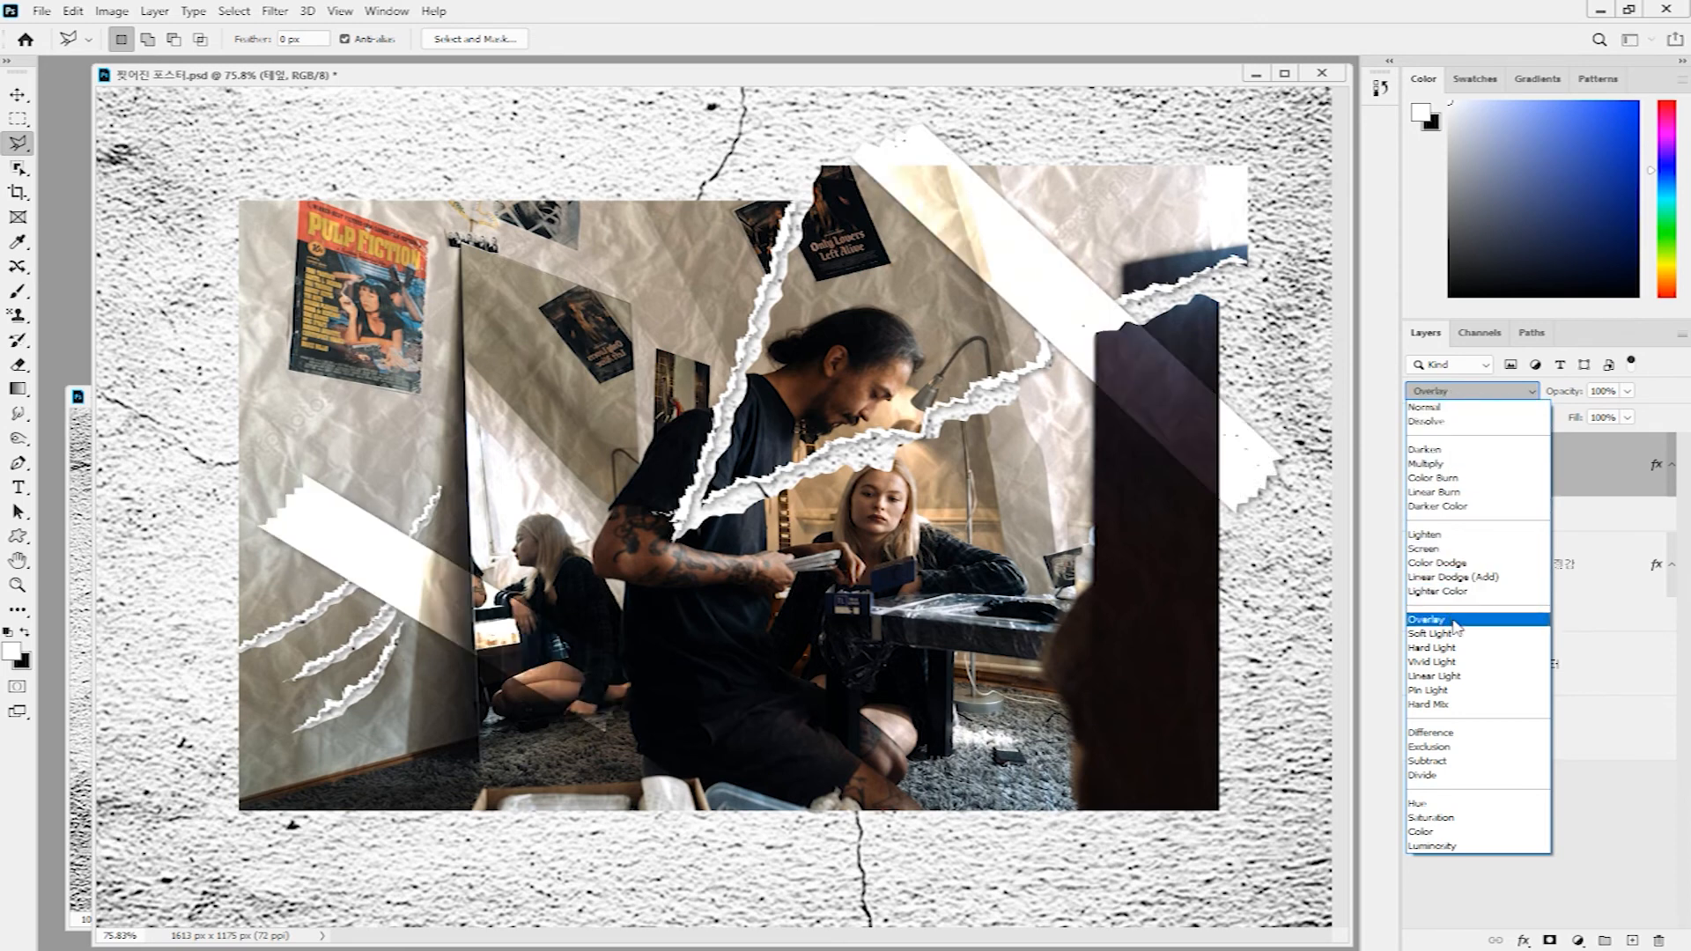
{"action": "left_click", "coordinate": [1454, 621]}
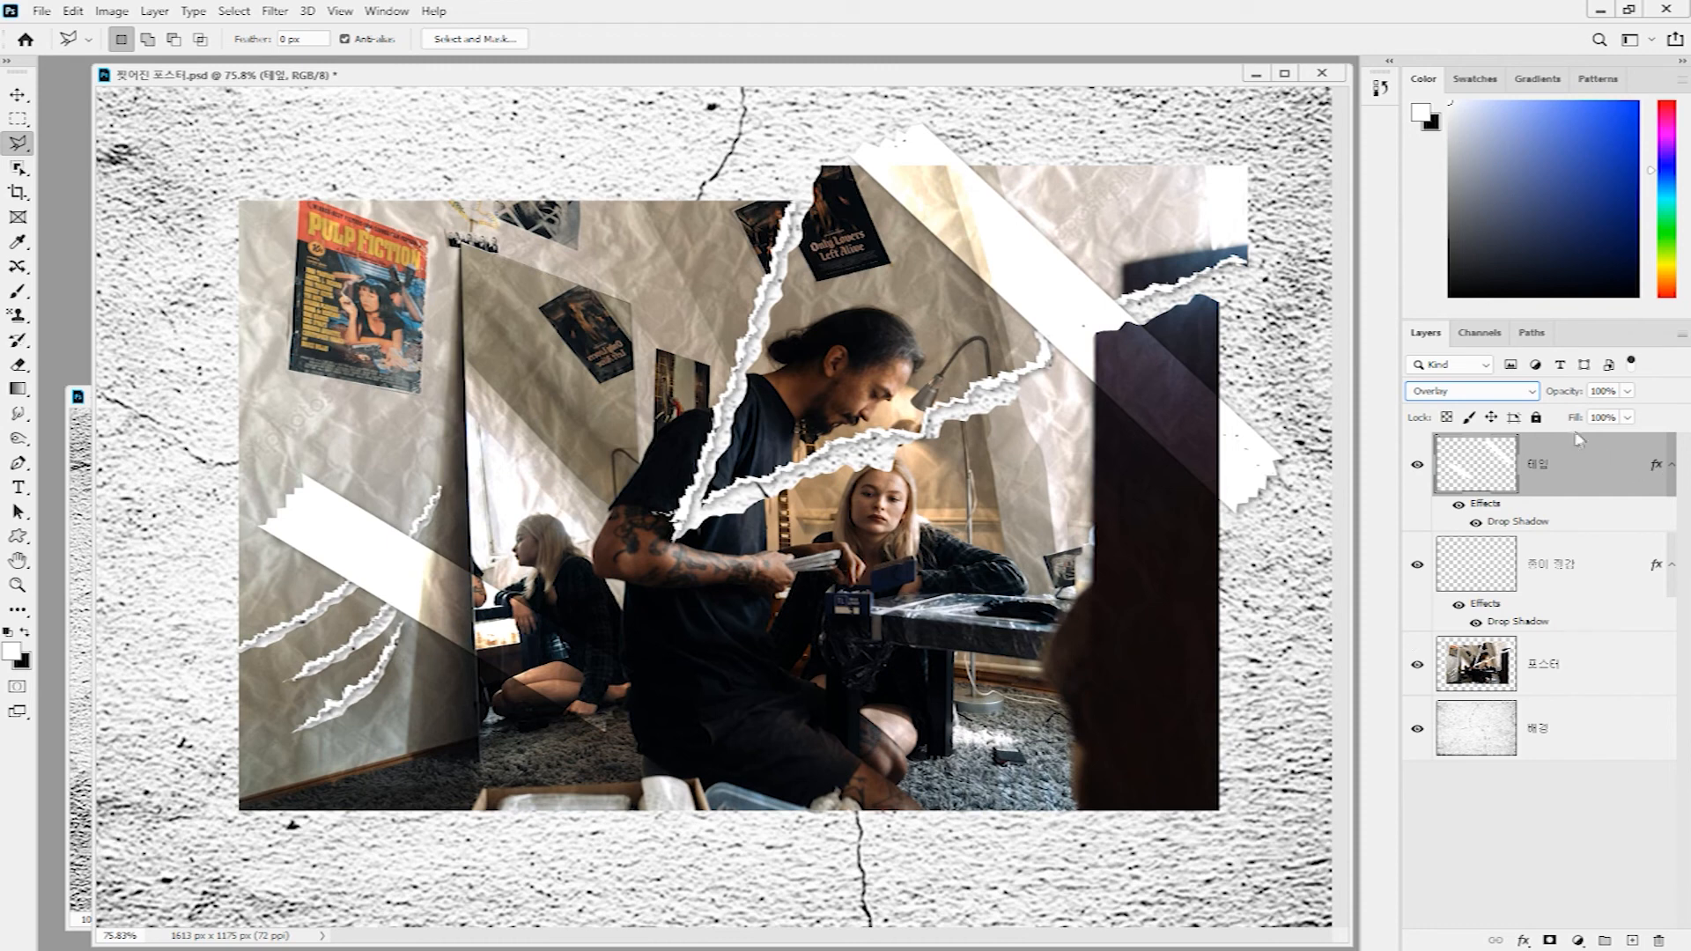
{"action": "left_click_drag", "start_coordinate": [1565, 397], "coordinate": [1542, 401]}
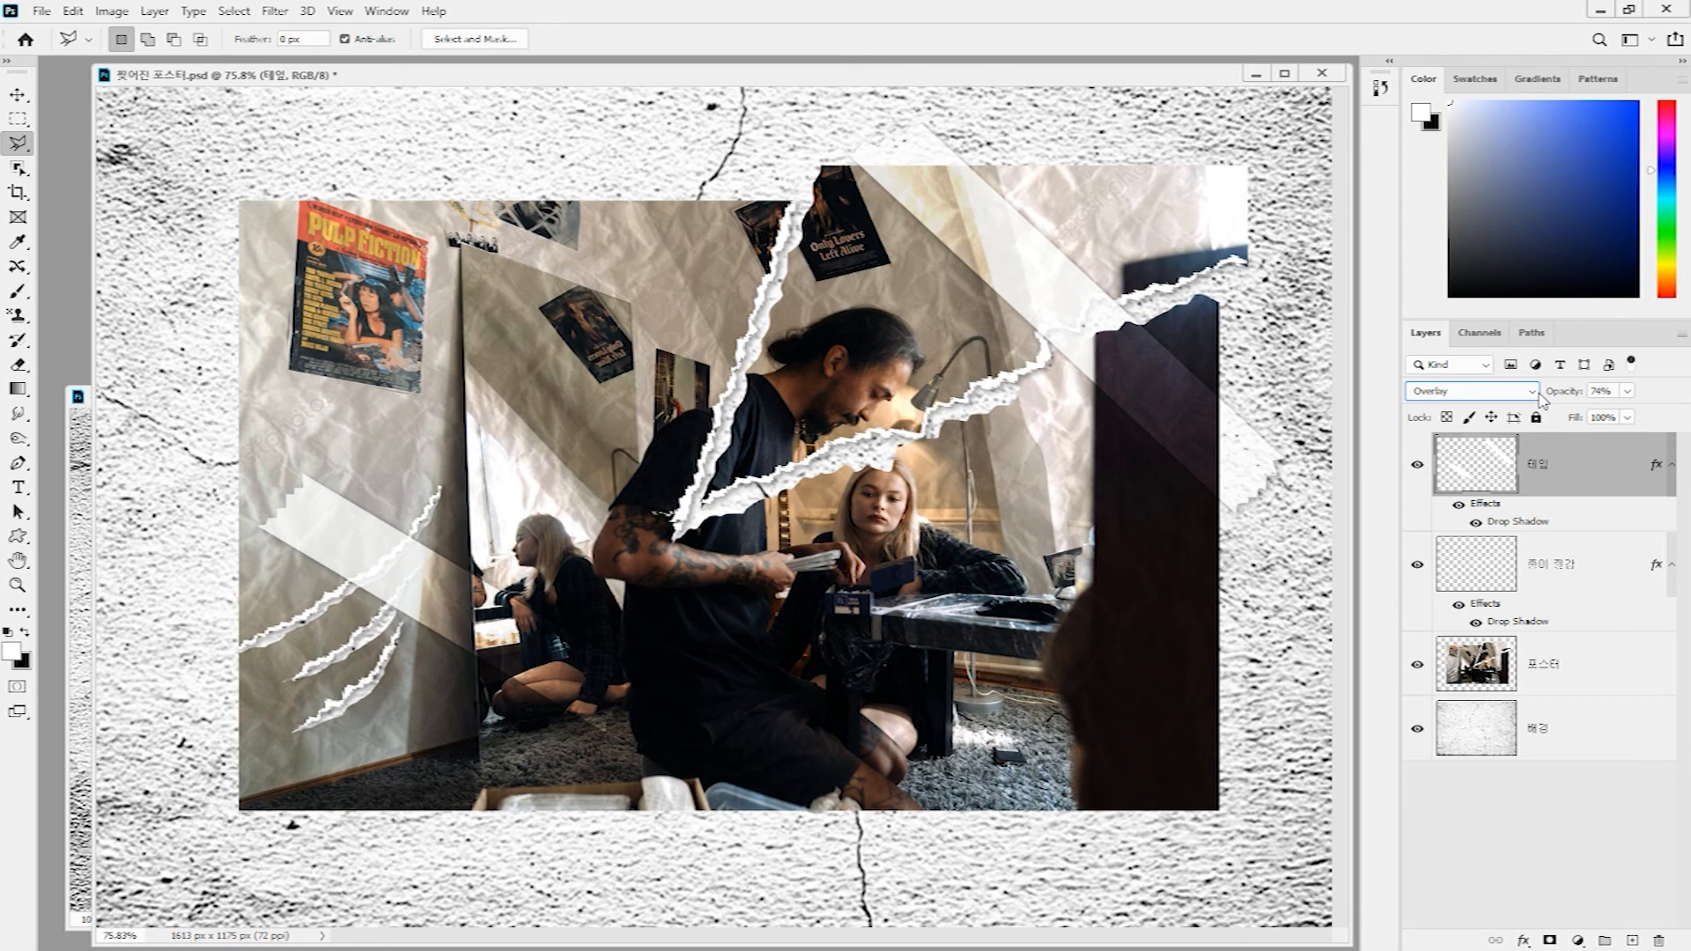
- Soften the 테입 layer's drop shadow by setting its distance to 4 px and size to 7 px and lowering its spread
{"action": "double_click", "coordinate": [1657, 470]}
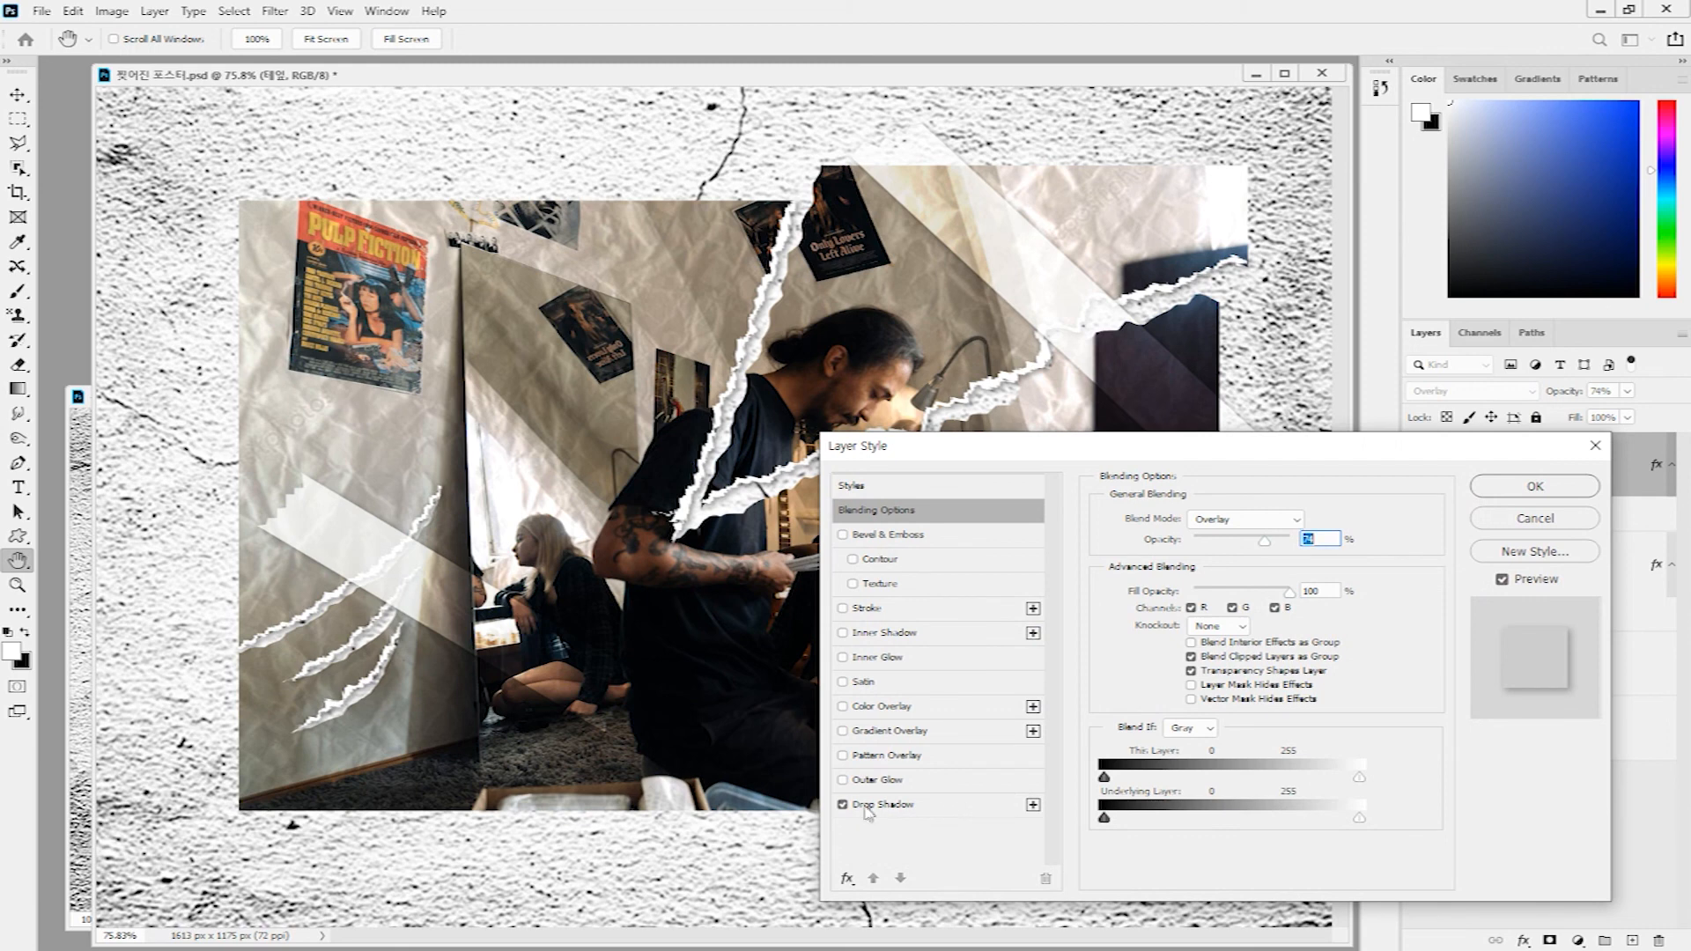
{"action": "left_click", "coordinate": [940, 808]}
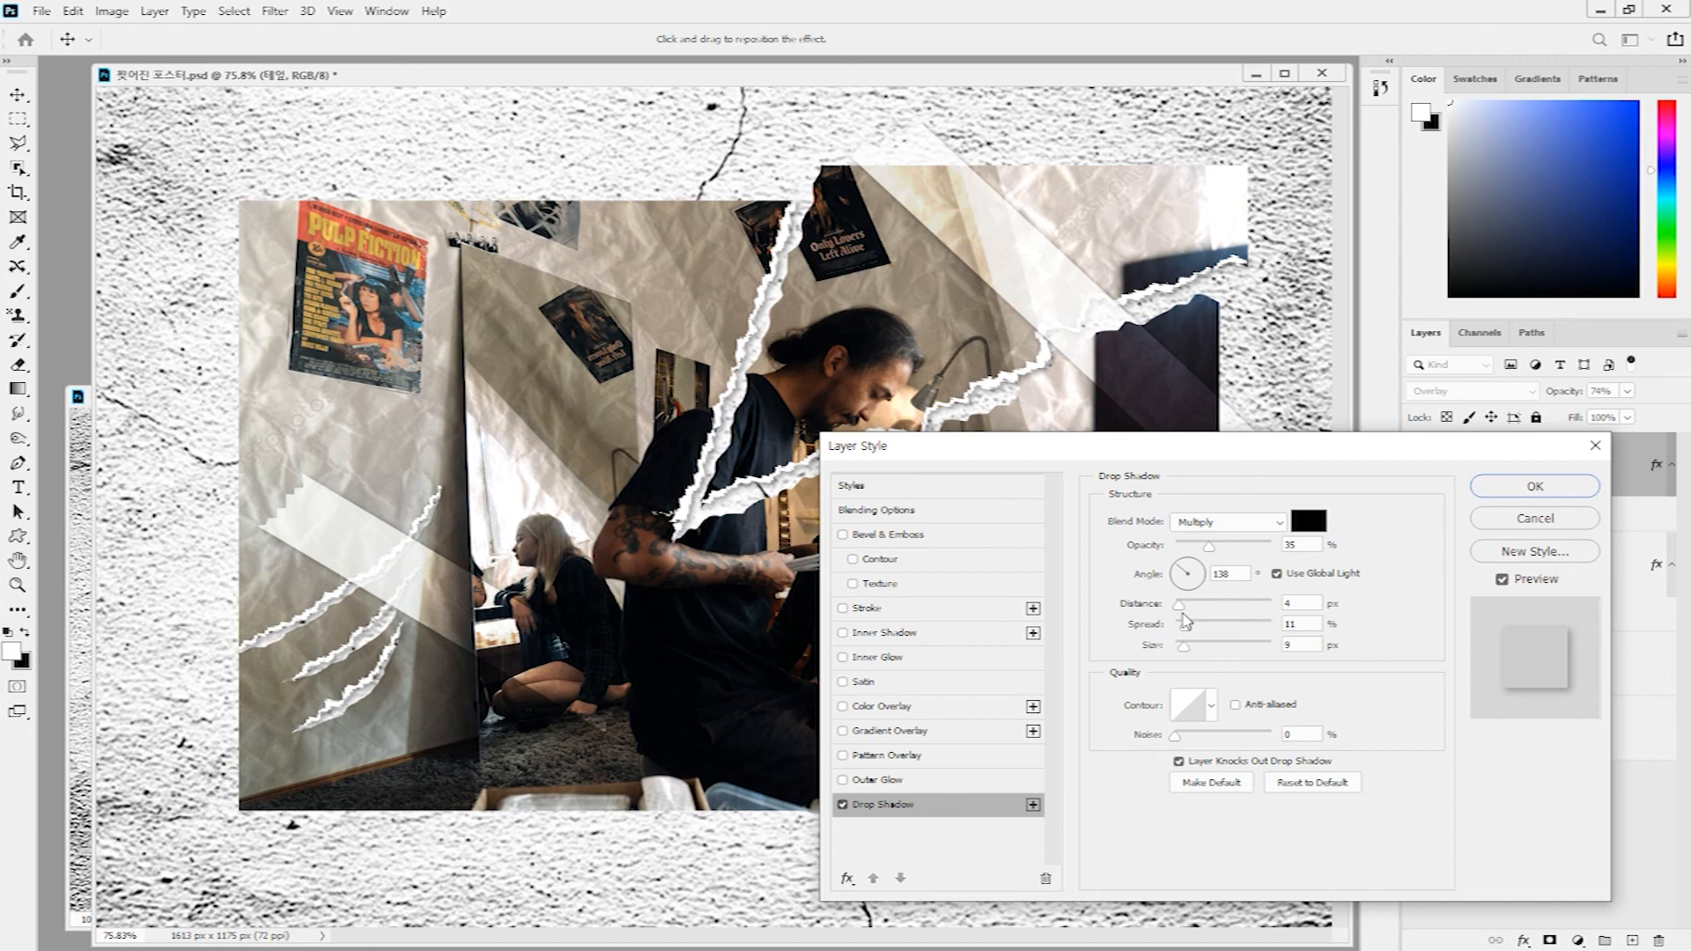
{"action": "left_click_drag", "start_coordinate": [1188, 633], "coordinate": [1185, 632]}
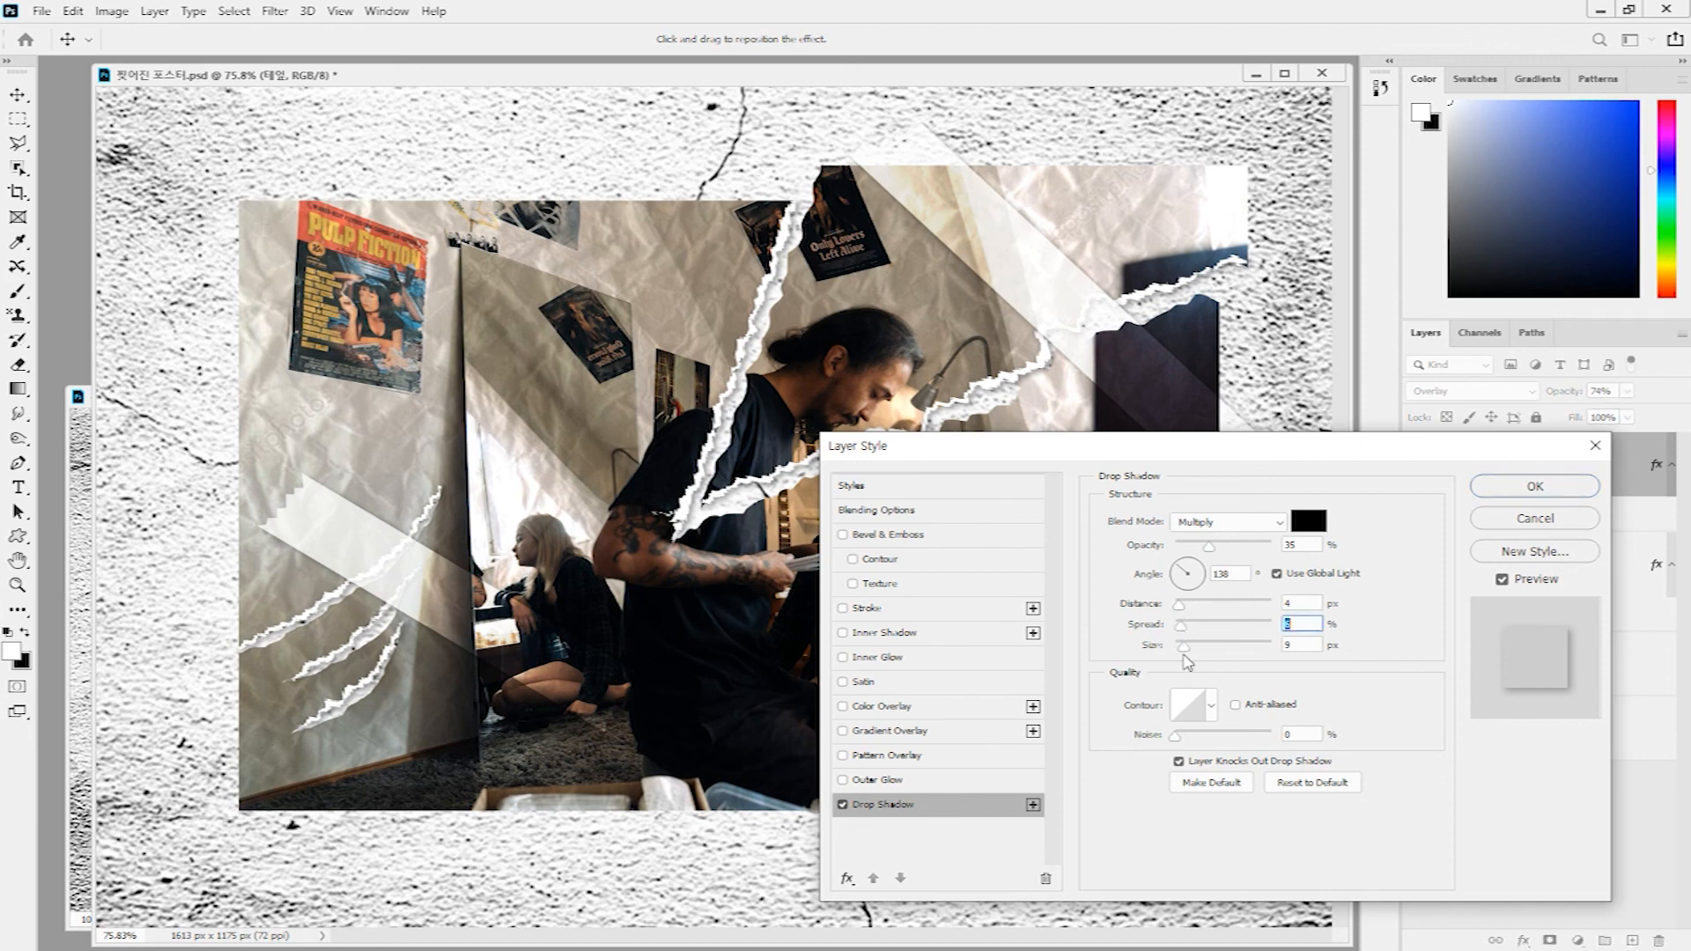
{"action": "left_click_drag", "start_coordinate": [1186, 648], "coordinate": [1185, 653]}
{"action": "left_click_drag", "start_coordinate": [1178, 630], "coordinate": [1180, 629]}
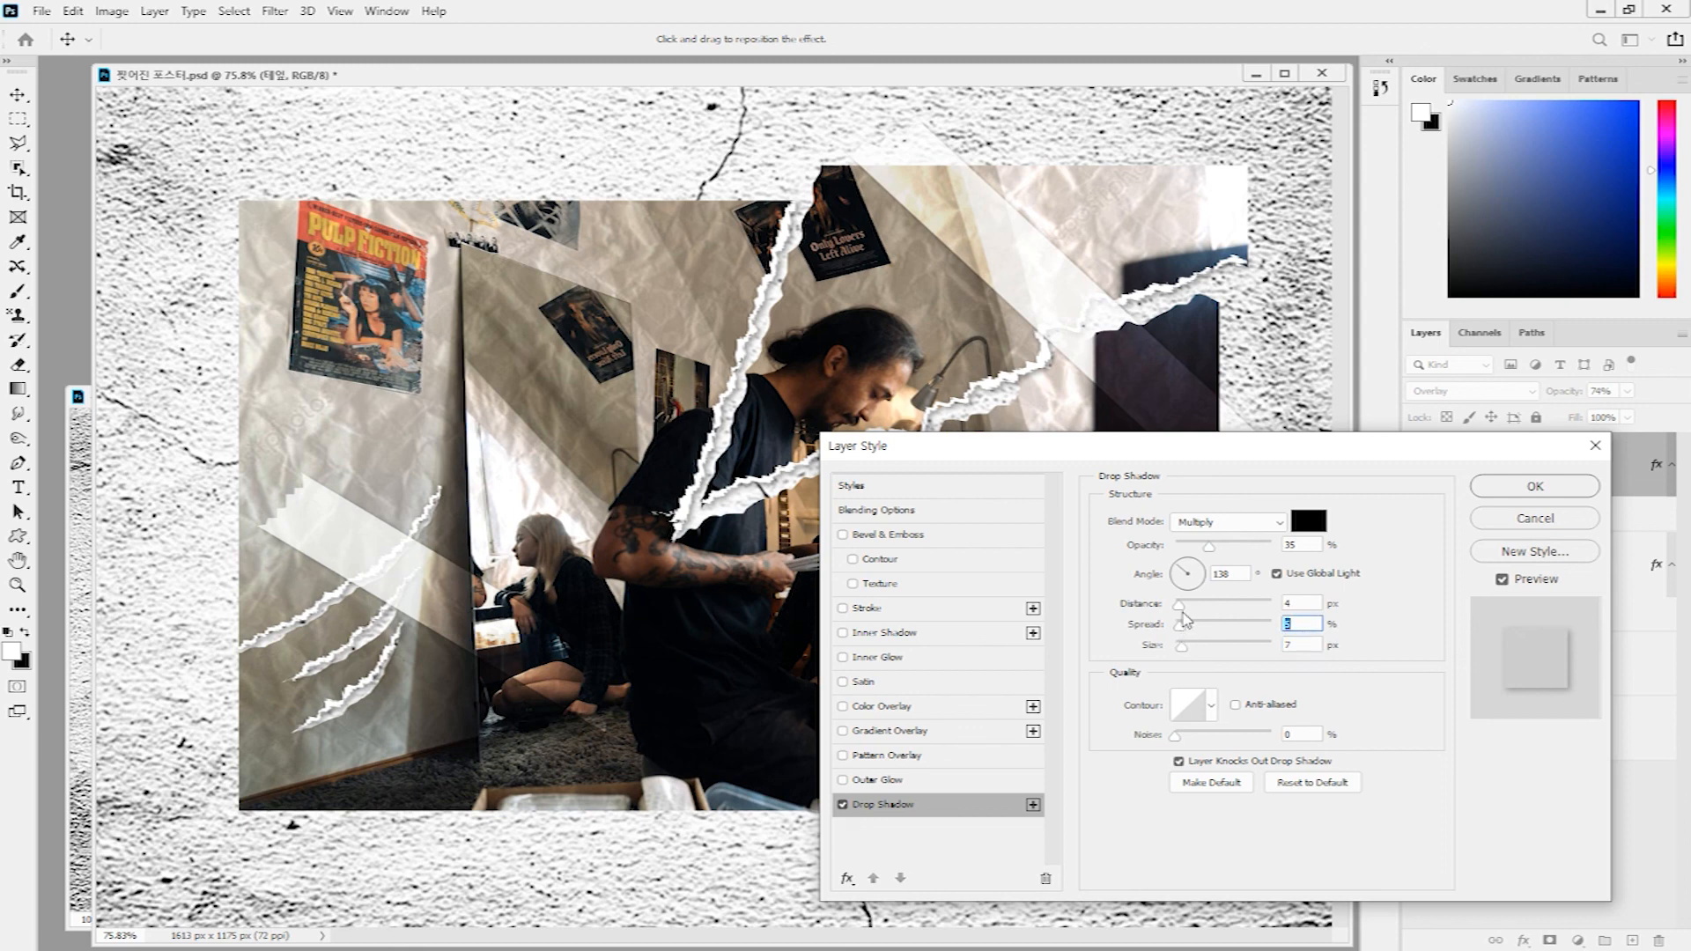
{"action": "left_click", "coordinate": [1536, 486]}
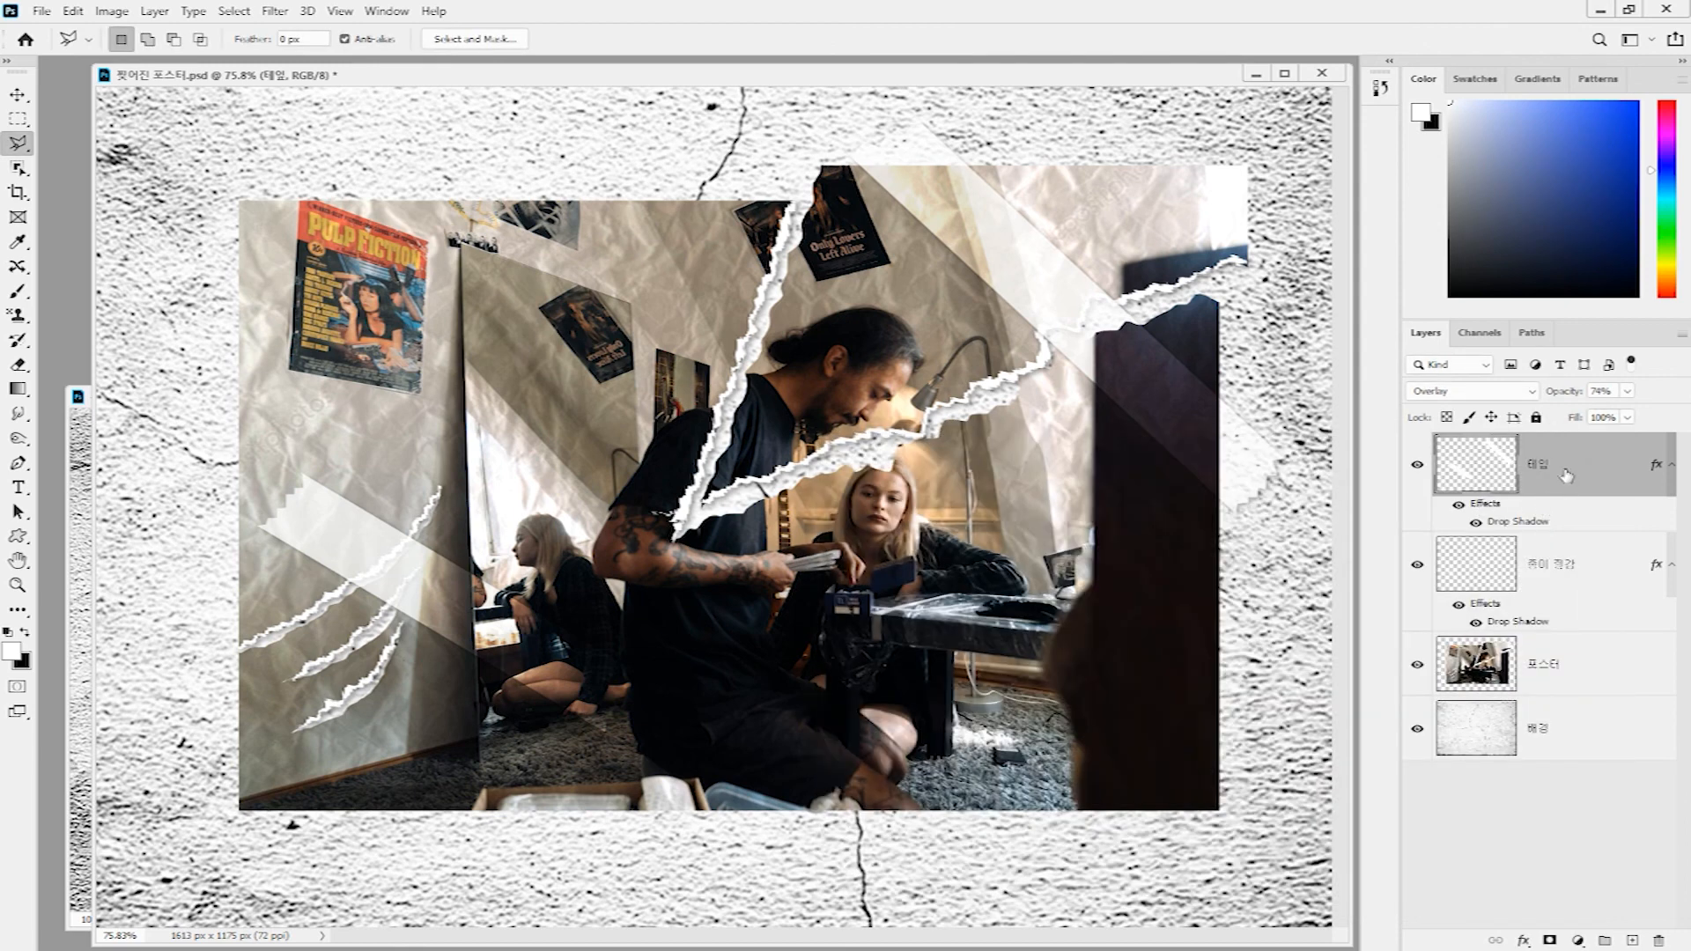